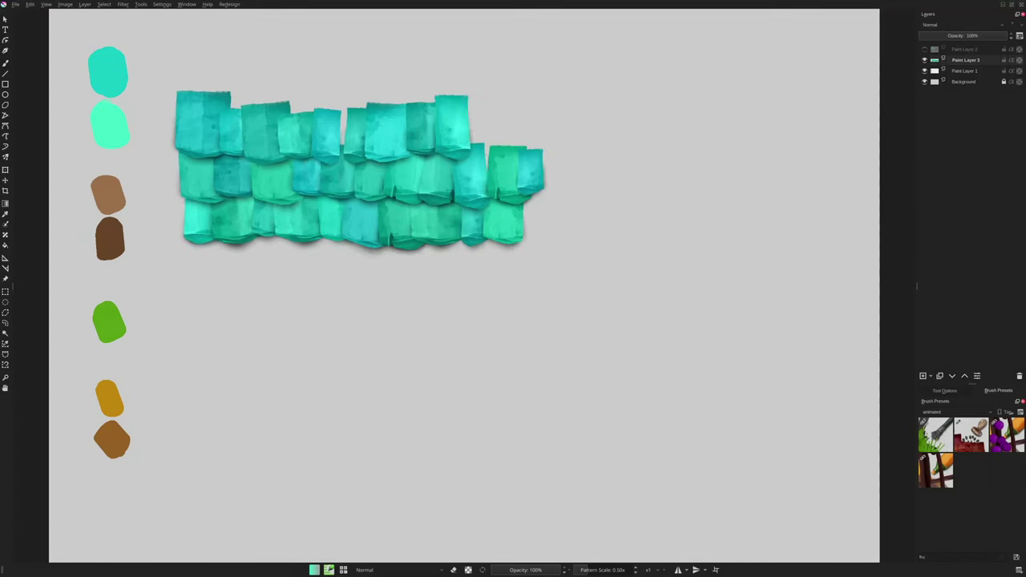
Paint a fourth row of teal roof tiles above the existing rows and scatter single bright green tiles over the roof.
{"action": "left_click_drag", "start_coordinate": [189, 80], "coordinate": [550, 77]}
{"action": "left_click", "coordinate": [369, 209]}
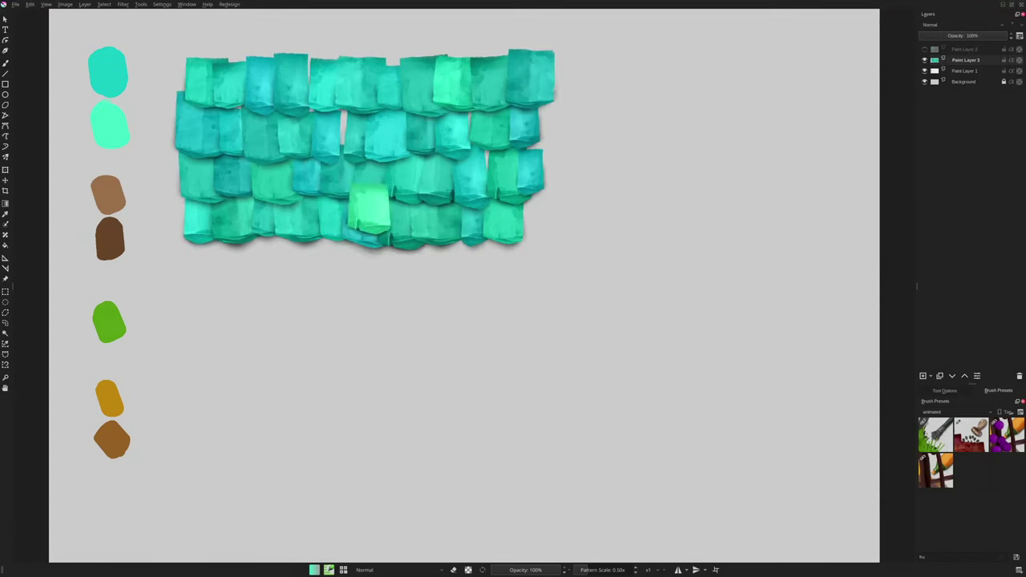
{"action": "left_click", "coordinate": [278, 152]}
{"action": "left_click", "coordinate": [243, 224]}
{"action": "left_click", "coordinate": [349, 110]}
{"action": "left_click", "coordinate": [444, 114]}
{"action": "left_click", "coordinate": [504, 217]}
{"action": "left_click", "coordinate": [528, 75]}
{"action": "left_click", "coordinate": [199, 88]}
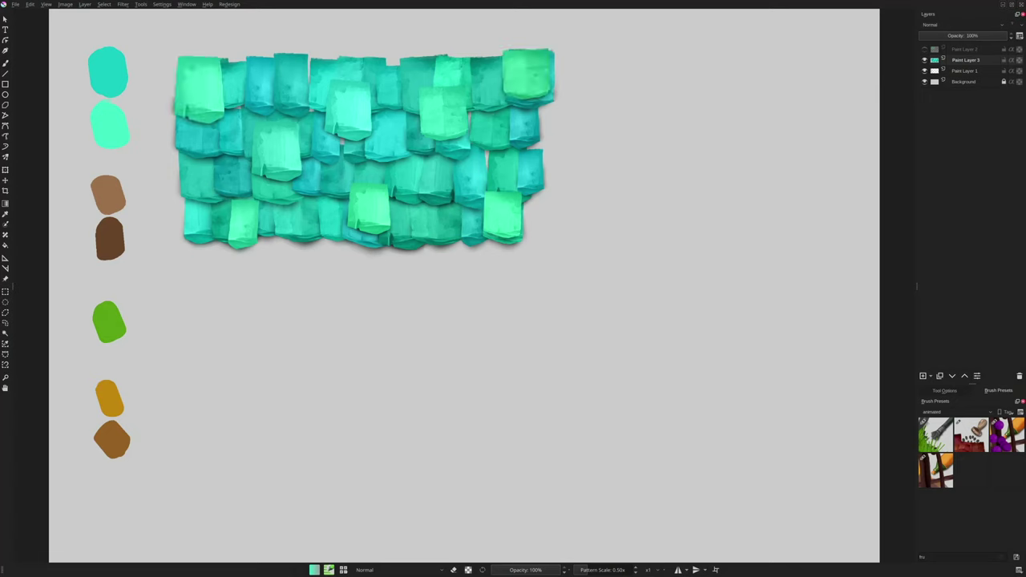
Add a new layer and paint a brown branch base with an upright post and a diagonal brace below the roof tiles.
{"action": "key", "text": "Insert"}
{"action": "left_click_drag", "start_coordinate": [184, 443], "coordinate": [529, 441]}
{"action": "left_click_drag", "start_coordinate": [292, 301], "coordinate": [298, 433]}
{"action": "left_click_drag", "start_coordinate": [186, 441], "coordinate": [306, 372]}
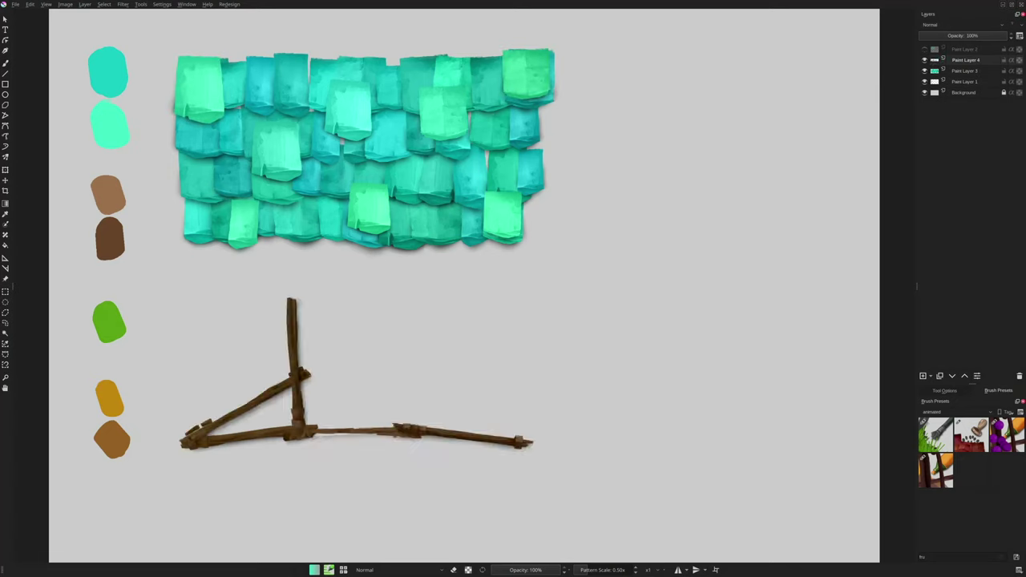
Paint a second upright with a slanted and a horizontal rail between the posts, trying and undoing a pale end post.
{"action": "left_click_drag", "start_coordinate": [400, 300], "coordinate": [398, 432]}
{"action": "left_click_drag", "start_coordinate": [298, 325], "coordinate": [417, 374]}
{"action": "left_click_drag", "start_coordinate": [290, 393], "coordinate": [417, 400]}
{"action": "key", "text": "ctrl+z"}
{"action": "left_click_drag", "start_coordinate": [527, 311], "coordinate": [522, 449]}
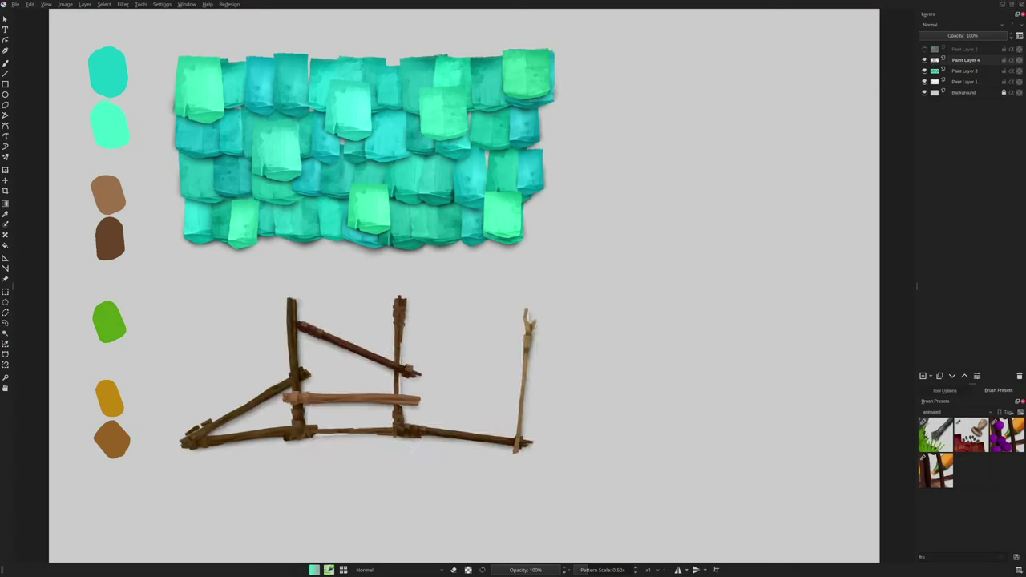
{"action": "key", "text": "ctrl+z"}
Paint a slanted end branch and two front posts with a lower crossrail, undoing the strokes that do not fit.
{"action": "left_click_drag", "start_coordinate": [393, 368], "coordinate": [494, 438]}
{"action": "left_click_drag", "start_coordinate": [225, 378], "coordinate": [223, 504]}
{"action": "left_click_drag", "start_coordinate": [277, 372], "coordinate": [288, 502]}
{"action": "mouse_move", "coordinate": [214, 458]}
{"action": "left_mouse_down"}
{"action": "mouse_move", "coordinate": [338, 458]}
{"action": "mouse_move", "coordinate": [337, 441]}
{"action": "mouse_move", "coordinate": [323, 437]}
{"action": "left_mouse_up"}
{"action": "key", "text": "ctrl+z"}
{"action": "key", "text": "ctrl+z"}
{"action": "left_click_drag", "start_coordinate": [295, 449], "coordinate": [539, 456]}
{"action": "key", "text": "ctrl+z"}
Paint two more front posts joined by a low crossrail and shift the branch structure slightly left.
{"action": "left_click_drag", "start_coordinate": [425, 373], "coordinate": [414, 497]}
{"action": "left_click_drag", "start_coordinate": [509, 373], "coordinate": [535, 503]}
{"action": "left_click_drag", "start_coordinate": [407, 477], "coordinate": [541, 465]}
{"action": "key", "text": "t"}
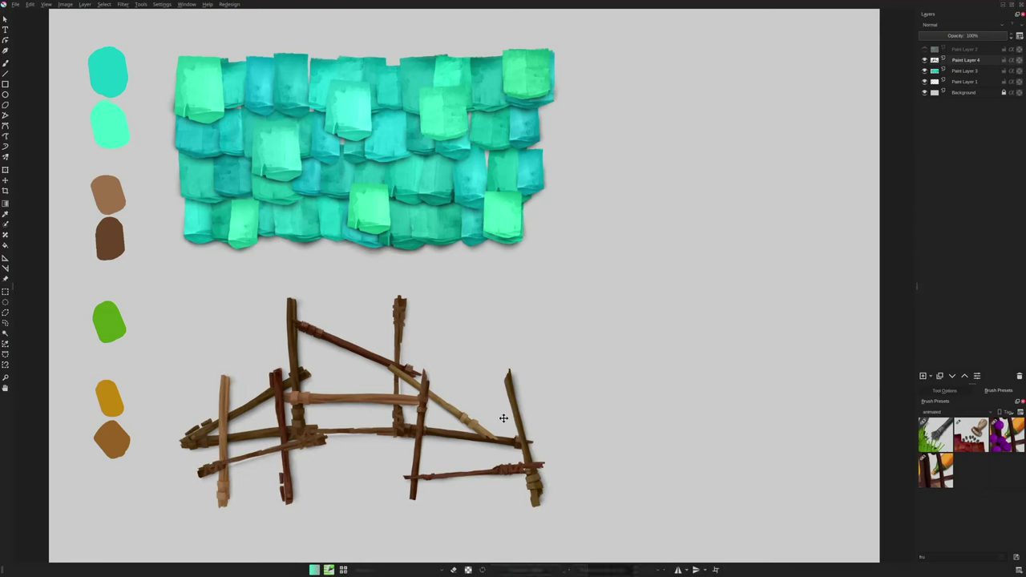
{"action": "left_click_drag", "start_coordinate": [504, 418], "coordinate": [497, 418]}
Add a new layer and paint a winding band of green grass tufts beside the roof tiles.
{"action": "key", "text": "b"}
{"action": "key", "text": "Insert"}
{"action": "mouse_move", "coordinate": [601, 300]}
{"action": "left_mouse_down"}
{"action": "mouse_move", "coordinate": [770, 88]}
{"action": "mouse_move", "coordinate": [681, 205]}
{"action": "mouse_move", "coordinate": [717, 232]}
{"action": "mouse_move", "coordinate": [589, 356]}
{"action": "left_mouse_up"}
Add a new layer and paint a round cluster of brown, orange and yellow fruits below the grass.
{"action": "key", "text": "Insert"}
{"action": "mouse_move", "coordinate": [702, 407]}
{"action": "left_mouse_down"}
{"action": "mouse_move", "coordinate": [737, 449]}
{"action": "mouse_move", "coordinate": [752, 407]}
{"action": "mouse_move", "coordinate": [771, 442]}
{"action": "left_mouse_up"}
{"action": "mouse_move", "coordinate": [743, 377]}
{"action": "left_mouse_down"}
{"action": "mouse_move", "coordinate": [707, 429]}
{"action": "mouse_move", "coordinate": [758, 409]}
{"action": "left_mouse_up"}
{"action": "left_click", "coordinate": [770, 451]}
{"action": "left_click", "coordinate": [668, 390]}
{"action": "left_click", "coordinate": [709, 432]}
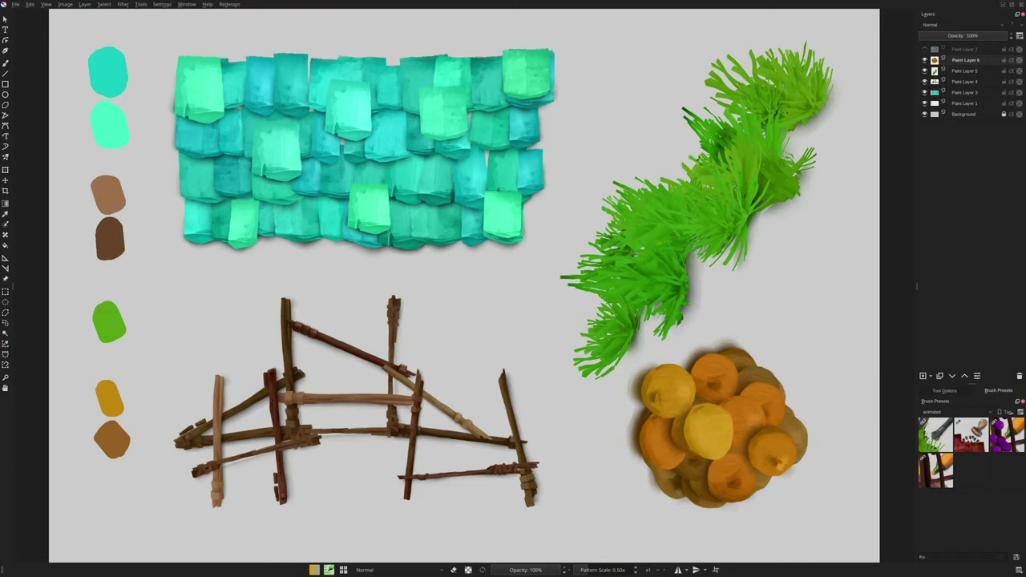
{"action": "left_click", "coordinate": [681, 483]}
{"action": "left_click", "coordinate": [763, 378]}
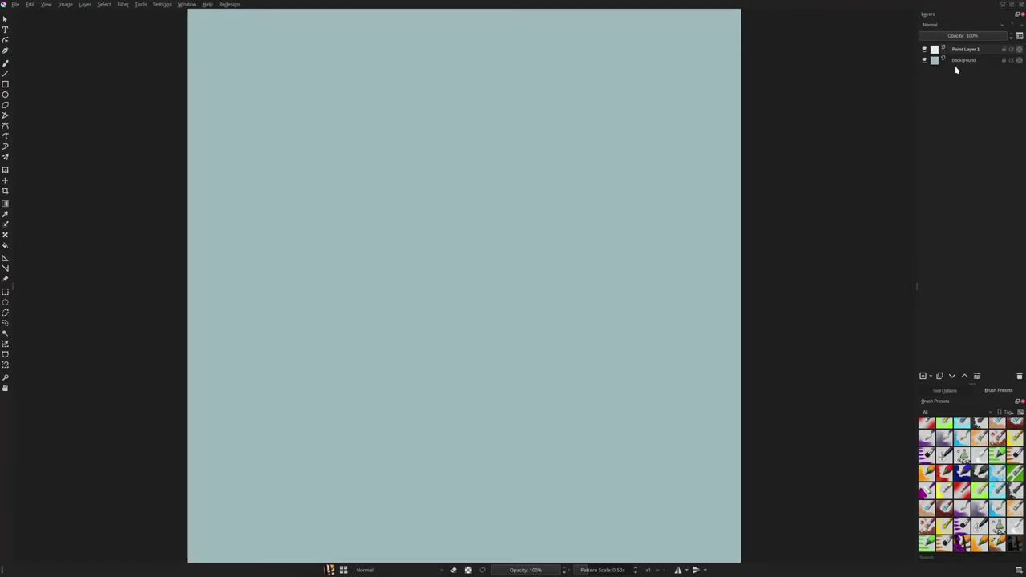
Block in a large grey roof tile with a curved lower edge on Paint Layer 1 of the blue-grey canvas.
{"action": "mouse_move", "coordinate": [352, 200]}
{"action": "left_mouse_down"}
{"action": "mouse_move", "coordinate": [425, 348]}
{"action": "mouse_move", "coordinate": [480, 371]}
{"action": "mouse_move", "coordinate": [486, 353]}
{"action": "left_mouse_up"}
{"action": "key", "text": "ctrl+z"}
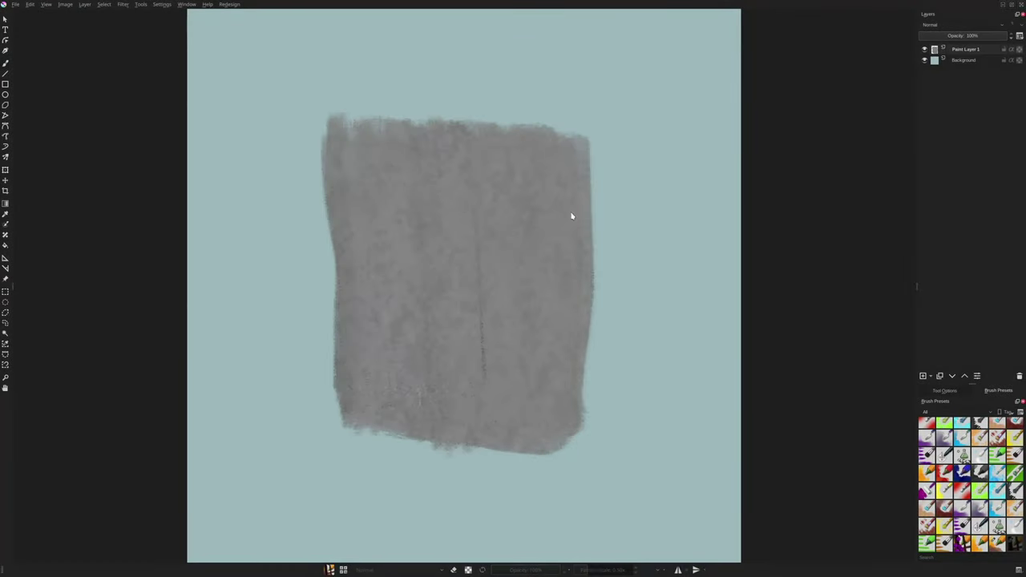
{"action": "left_click_drag", "start_coordinate": [322, 149], "coordinate": [328, 420]}
{"action": "left_click_drag", "start_coordinate": [595, 311], "coordinate": [593, 429]}
{"action": "mouse_move", "coordinate": [336, 410]}
{"action": "left_mouse_down"}
{"action": "mouse_move", "coordinate": [590, 433]}
{"action": "mouse_move", "coordinate": [473, 449]}
{"action": "left_mouse_up"}
{"action": "left_click_drag", "start_coordinate": [322, 194], "coordinate": [333, 401]}
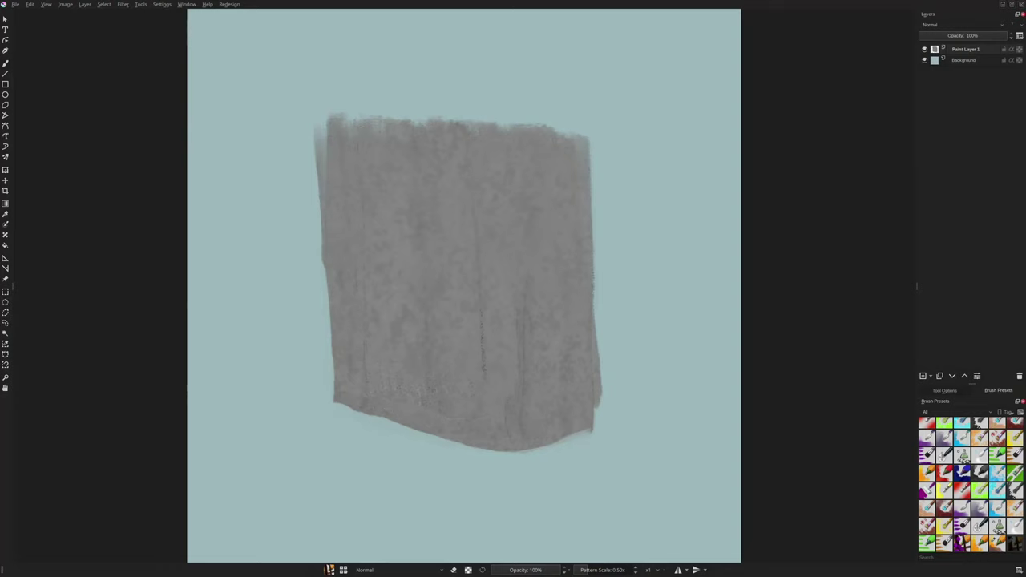
Extend the grey tile outward and straighten its two sides and upper edge.
{"action": "left_click_drag", "start_coordinate": [596, 152], "coordinate": [601, 319]}
{"action": "left_click_drag", "start_coordinate": [327, 397], "coordinate": [324, 216]}
{"action": "mouse_move", "coordinate": [320, 120]}
{"action": "left_mouse_down"}
{"action": "mouse_move", "coordinate": [462, 90]}
{"action": "mouse_move", "coordinate": [601, 83]}
{"action": "left_mouse_up"}
{"action": "left_click_drag", "start_coordinate": [462, 264], "coordinate": [463, 301]}
{"action": "left_click_drag", "start_coordinate": [614, 114], "coordinate": [605, 304]}
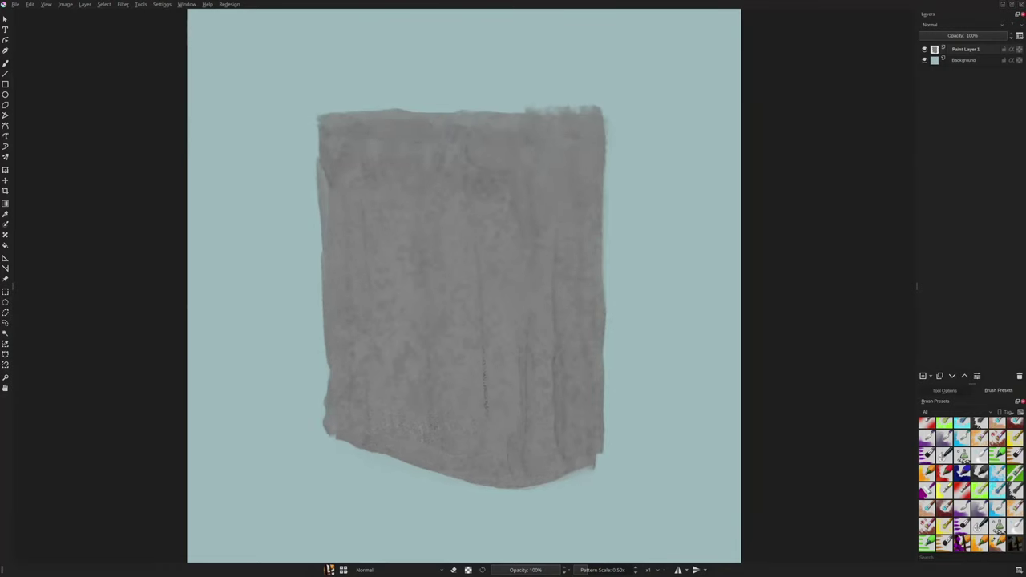
Lock the transparency of Paint Layer 1 and paint darker grey shading across the upper part of the tile.
{"action": "left_click", "coordinate": [1019, 49]}
{"action": "left_click_drag", "start_coordinate": [577, 265], "coordinate": [481, 144]}
{"action": "mouse_move", "coordinate": [545, 137]}
{"action": "left_mouse_down"}
{"action": "mouse_move", "coordinate": [401, 128]}
{"action": "mouse_move", "coordinate": [586, 209]}
{"action": "left_mouse_up"}
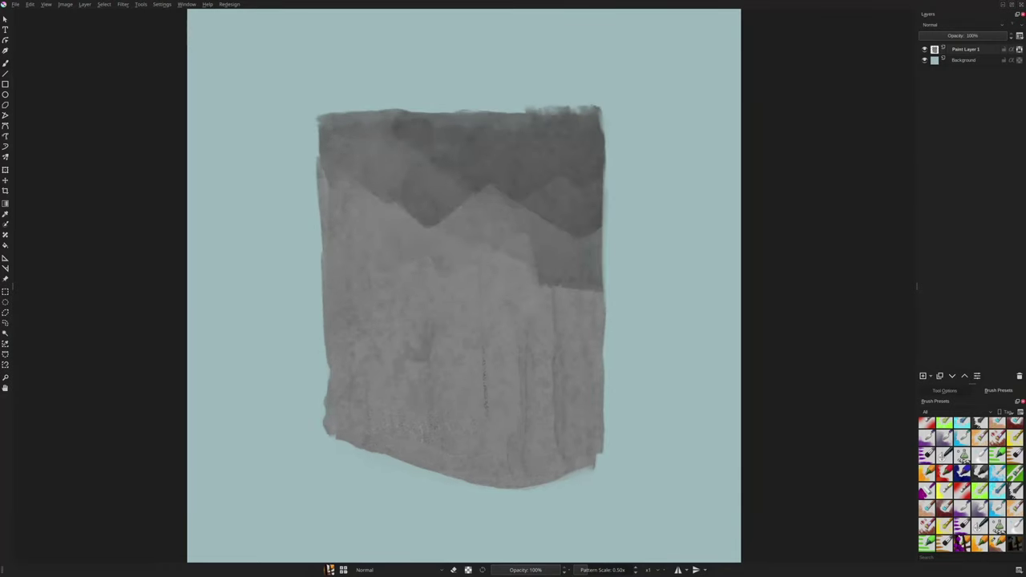
{"action": "mouse_move", "coordinate": [360, 248]}
{"action": "left_mouse_down"}
{"action": "mouse_move", "coordinate": [376, 144]}
{"action": "mouse_move", "coordinate": [433, 192]}
{"action": "left_mouse_up"}
Paint a dark thickness band along the tile's curved lower edge.
{"action": "left_click_drag", "start_coordinate": [593, 441], "coordinate": [417, 465]}
{"action": "mouse_move", "coordinate": [513, 461]}
{"action": "left_mouse_down"}
{"action": "mouse_move", "coordinate": [336, 418]}
{"action": "mouse_move", "coordinate": [417, 440]}
{"action": "left_mouse_up"}
{"action": "mouse_move", "coordinate": [537, 445]}
{"action": "left_mouse_down"}
{"action": "mouse_move", "coordinate": [598, 434]}
{"action": "mouse_move", "coordinate": [538, 436]}
{"action": "left_mouse_up"}
{"action": "mouse_move", "coordinate": [364, 441]}
{"action": "left_mouse_down"}
{"action": "mouse_move", "coordinate": [569, 467]}
{"action": "mouse_move", "coordinate": [432, 441]}
{"action": "left_mouse_up"}
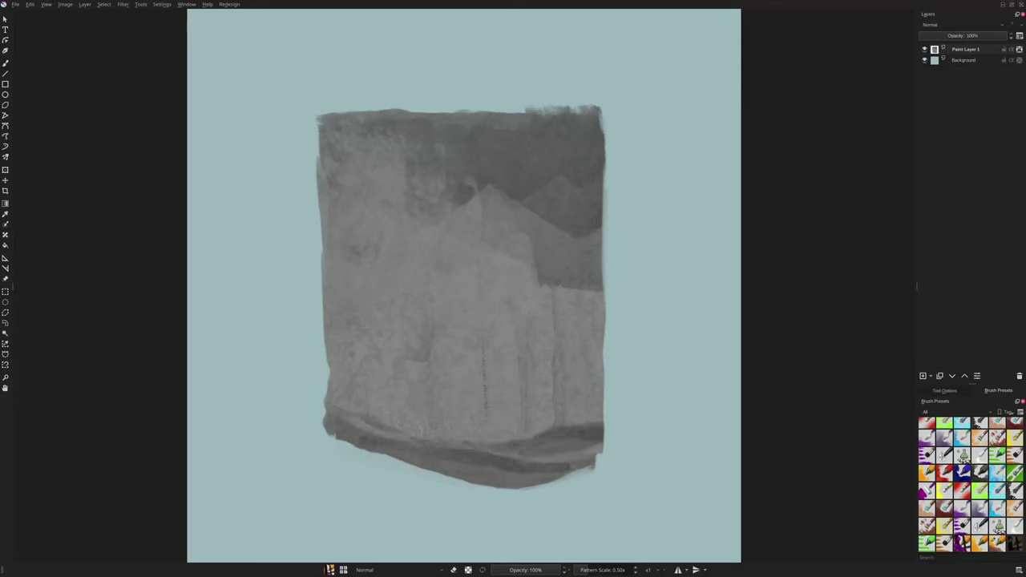
Clean up both sides of the tile and soften the transitions in its upper shading.
{"action": "left_click_drag", "start_coordinate": [604, 360], "coordinate": [603, 421]}
{"action": "left_click_drag", "start_coordinate": [329, 354], "coordinate": [328, 397]}
{"action": "left_click_drag", "start_coordinate": [320, 116], "coordinate": [322, 270]}
{"action": "mouse_move", "coordinate": [525, 240]}
{"action": "left_mouse_down"}
{"action": "mouse_move", "coordinate": [421, 193]}
{"action": "mouse_move", "coordinate": [425, 209]}
{"action": "left_mouse_up"}
{"action": "left_click_drag", "start_coordinate": [425, 172], "coordinate": [385, 120]}
{"action": "left_click_drag", "start_coordinate": [573, 297], "coordinate": [582, 331]}
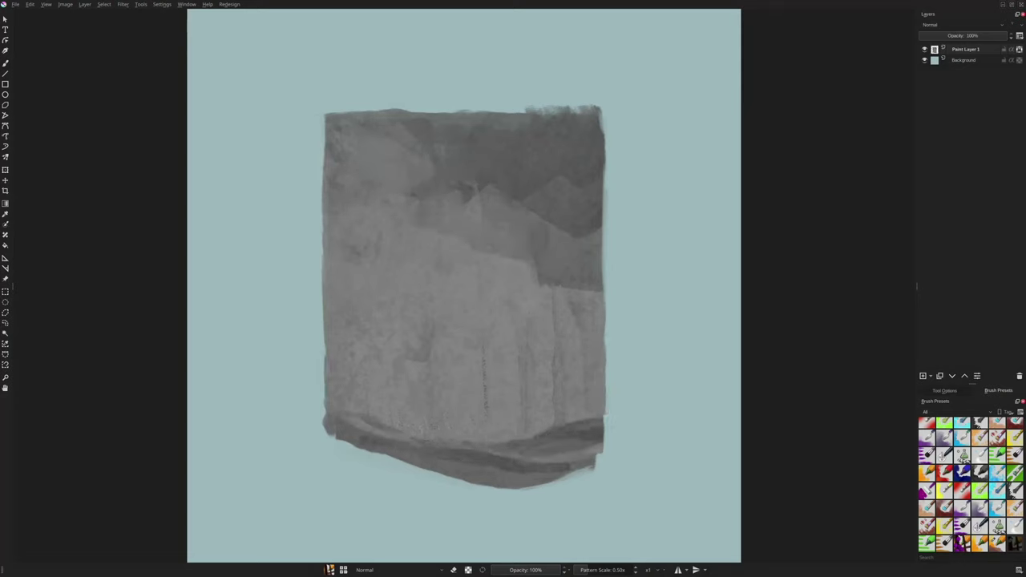
Paint dark vertical creases rising from the tile's lower edge and deepen the shading along its left side and thickness band.
{"action": "left_click_drag", "start_coordinate": [603, 414], "coordinate": [566, 419]}
{"action": "left_click_drag", "start_coordinate": [557, 369], "coordinate": [561, 421]}
{"action": "left_click_drag", "start_coordinate": [473, 393], "coordinate": [435, 445]}
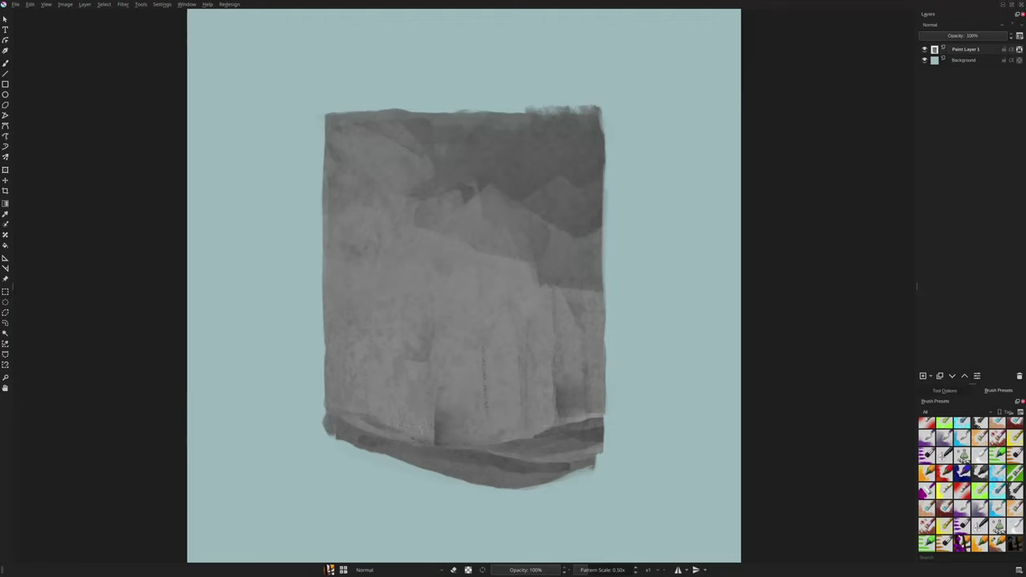
{"action": "left_click_drag", "start_coordinate": [330, 221], "coordinate": [332, 393]}
{"action": "left_click_drag", "start_coordinate": [452, 450], "coordinate": [498, 453]}
{"action": "left_click_drag", "start_coordinate": [415, 453], "coordinate": [499, 465]}
{"action": "left_click_drag", "start_coordinate": [363, 351], "coordinate": [364, 410]}
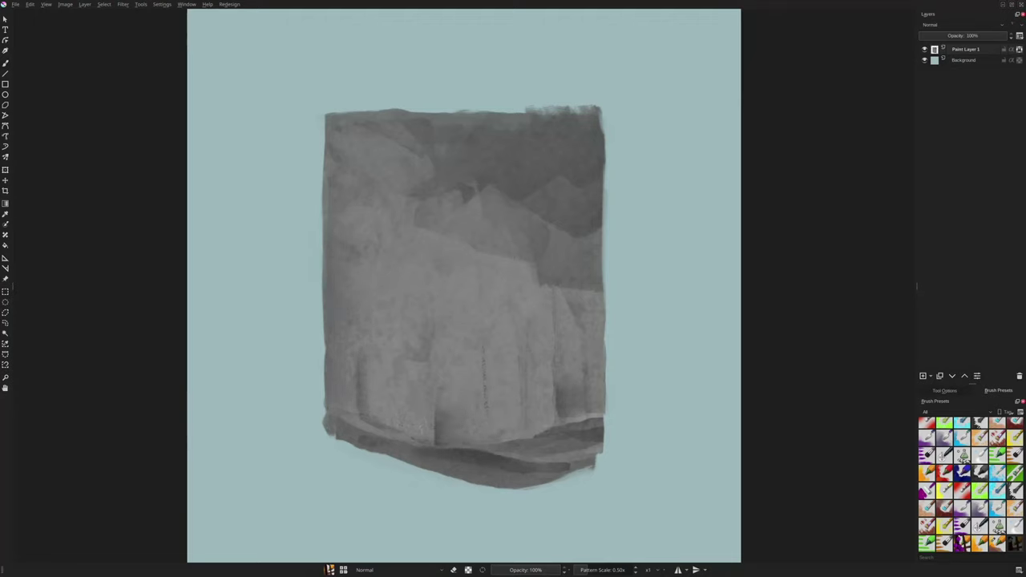
{"action": "left_click_drag", "start_coordinate": [331, 336], "coordinate": [331, 396]}
{"action": "left_click_drag", "start_coordinate": [358, 362], "coordinate": [358, 404]}
Lighten the tile's upper middle and left area with broad vertical strokes.
{"action": "left_click_drag", "start_coordinate": [457, 240], "coordinate": [449, 160]}
{"action": "left_click_drag", "start_coordinate": [385, 128], "coordinate": [417, 180]}
{"action": "left_click_drag", "start_coordinate": [336, 160], "coordinate": [337, 257]}
{"action": "left_click_drag", "start_coordinate": [368, 165], "coordinate": [371, 248]}
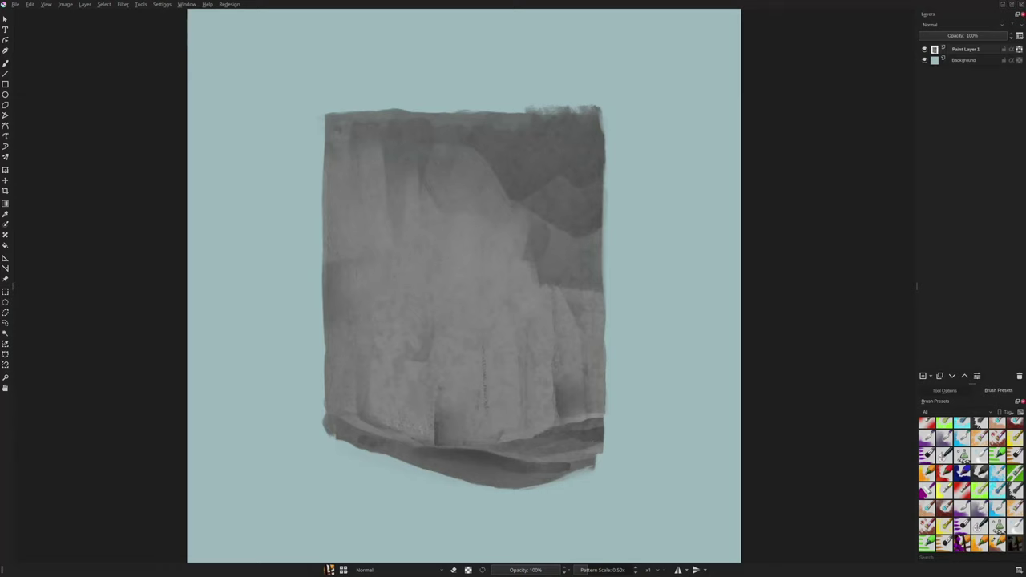
Tidy the tile's lower edge and smooth the remaining hard shading edges on its body.
{"action": "left_click", "coordinate": [965, 60]}
{"action": "left_click_drag", "start_coordinate": [574, 473], "coordinate": [517, 486]}
{"action": "left_click_drag", "start_coordinate": [565, 293], "coordinate": [601, 298]}
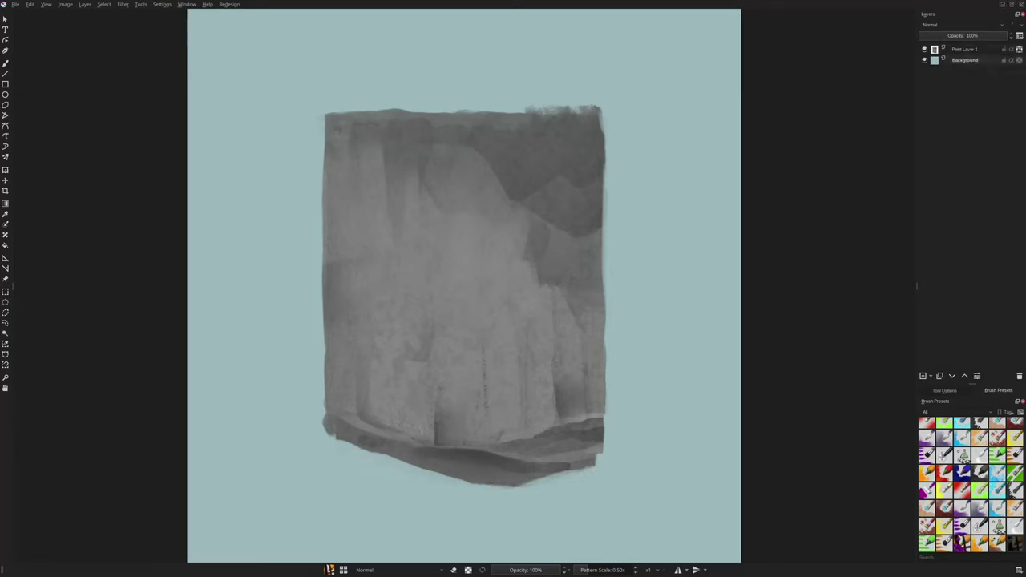
{"action": "left_click_drag", "start_coordinate": [532, 168], "coordinate": [545, 218]}
{"action": "left_click_drag", "start_coordinate": [505, 186], "coordinate": [440, 196]}
{"action": "left_click_drag", "start_coordinate": [353, 233], "coordinate": [347, 293]}
{"action": "mouse_move", "coordinate": [412, 145]}
{"action": "left_mouse_down"}
{"action": "mouse_move", "coordinate": [383, 161]}
{"action": "mouse_move", "coordinate": [381, 121]}
{"action": "left_mouse_up"}
{"action": "left_click_drag", "start_coordinate": [397, 125], "coordinate": [444, 164]}
Fade Paint Layer 1 to a low opacity and add a new paint layer above it.
{"action": "left_click", "coordinate": [964, 49]}
{"action": "left_click_drag", "start_coordinate": [950, 38], "coordinate": [934, 38]}
{"action": "key", "text": "Insert"}
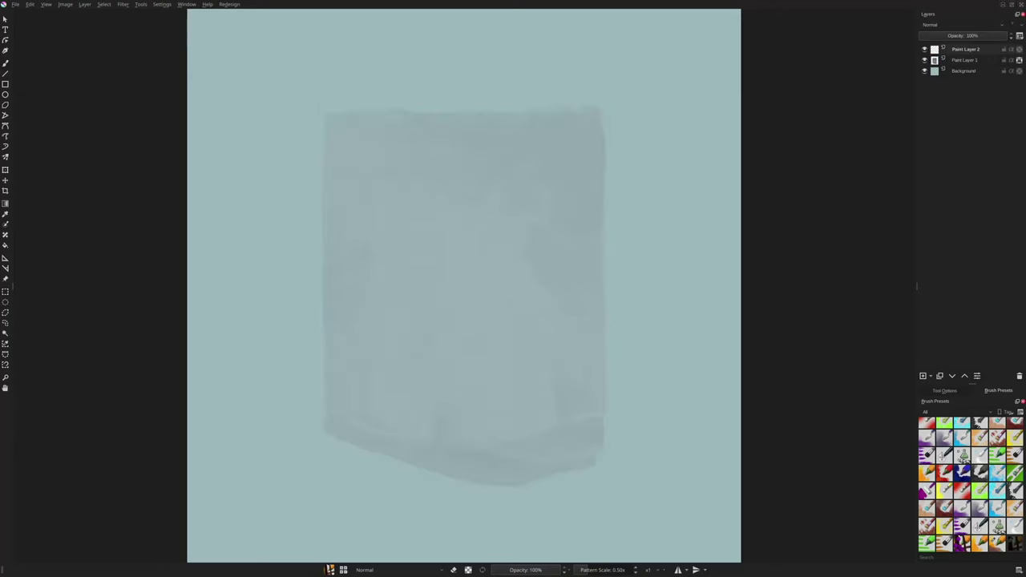
Block in a narrower grey tile with a pointed lower edge over the faded one on Paint Layer 2.
{"action": "left_click_drag", "start_coordinate": [353, 124], "coordinate": [353, 401]}
{"action": "left_click_drag", "start_coordinate": [361, 376], "coordinate": [578, 409]}
{"action": "left_click_drag", "start_coordinate": [345, 121], "coordinate": [345, 449]}
{"action": "left_click_drag", "start_coordinate": [577, 352], "coordinate": [577, 469]}
{"action": "left_click_drag", "start_coordinate": [501, 337], "coordinate": [501, 109]}
{"action": "left_click_drag", "start_coordinate": [401, 465], "coordinate": [493, 501]}
{"action": "left_click_drag", "start_coordinate": [497, 497], "coordinate": [553, 457]}
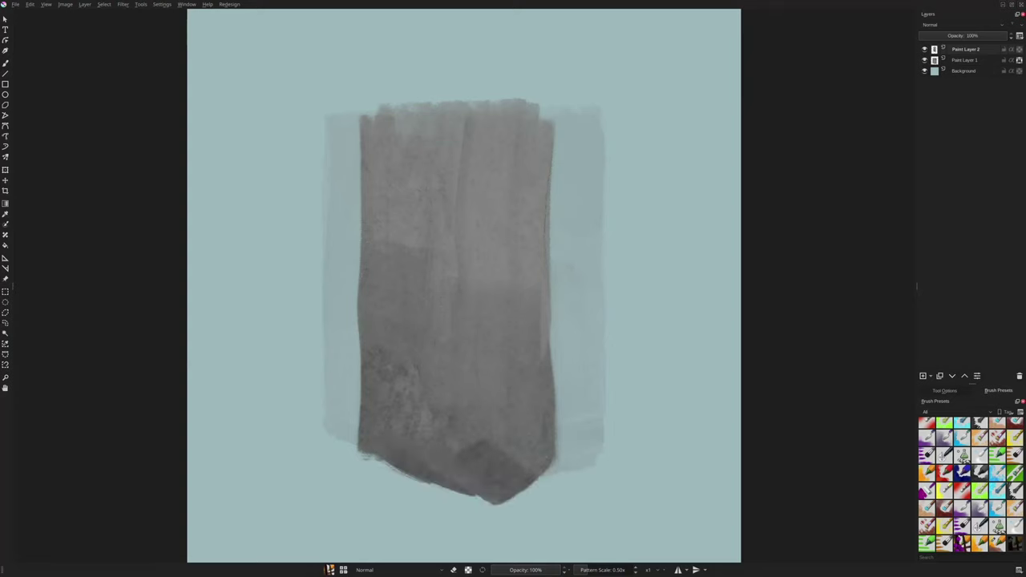
Even out the narrow tile's right side, upper edge and upper left corner.
{"action": "left_click_drag", "start_coordinate": [552, 120], "coordinate": [550, 280]}
{"action": "left_click_drag", "start_coordinate": [537, 102], "coordinate": [437, 105]}
{"action": "left_click_drag", "start_coordinate": [361, 112], "coordinate": [436, 189]}
{"action": "left_click_drag", "start_coordinate": [477, 110], "coordinate": [545, 114]}
Lock the transparency of Paint Layer 2 and paint lighter grey highlights down the middle of the tile.
{"action": "left_click", "coordinate": [1019, 49]}
{"action": "left_click_drag", "start_coordinate": [501, 293], "coordinate": [501, 369]}
{"action": "left_click_drag", "start_coordinate": [477, 308], "coordinate": [481, 365]}
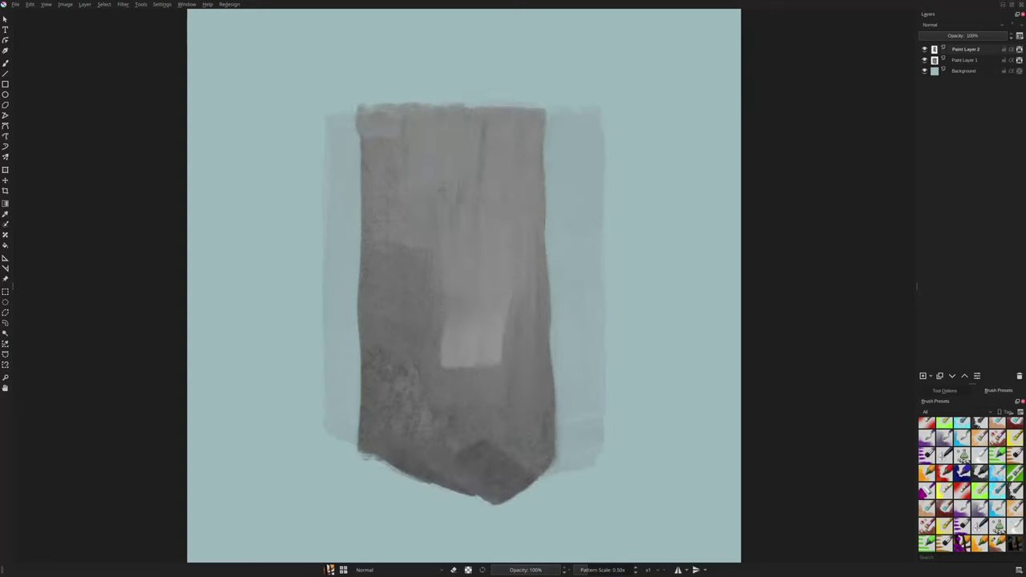
{"action": "left_click_drag", "start_coordinate": [429, 224], "coordinate": [433, 296]}
{"action": "left_click_drag", "start_coordinate": [449, 308], "coordinate": [461, 365]}
{"action": "left_click_drag", "start_coordinate": [525, 280], "coordinate": [526, 349]}
Hide Paint Layer 1 and paint a dark grey face across the lower end of the narrow tile.
{"action": "left_click", "coordinate": [924, 60]}
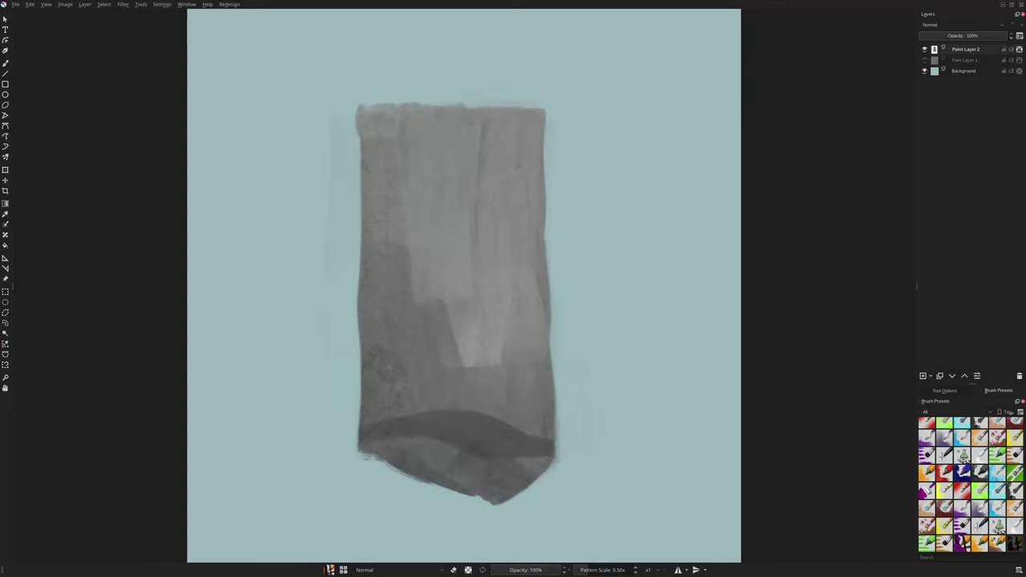
{"action": "left_click_drag", "start_coordinate": [365, 449], "coordinate": [554, 473]}
{"action": "left_click_drag", "start_coordinate": [365, 416], "coordinate": [553, 437]}
{"action": "left_click_drag", "start_coordinate": [425, 413], "coordinate": [529, 419]}
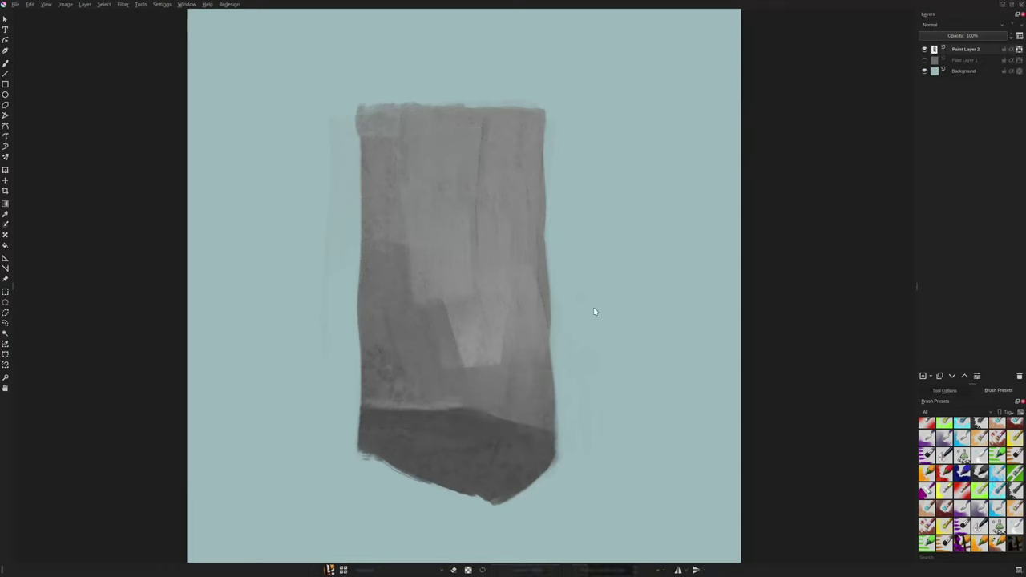
Paint a light rim along the boundary above the dark lower face.
{"action": "mouse_move", "coordinate": [416, 405]}
{"action": "left_mouse_down"}
{"action": "mouse_move", "coordinate": [495, 407]}
{"action": "mouse_move", "coordinate": [522, 420]}
{"action": "left_mouse_up"}
{"action": "left_click_drag", "start_coordinate": [491, 400], "coordinate": [529, 415]}
{"action": "left_click_drag", "start_coordinate": [433, 395], "coordinate": [494, 397]}
{"action": "left_click_drag", "start_coordinate": [433, 399], "coordinate": [495, 400]}
{"action": "left_click_drag", "start_coordinate": [372, 377], "coordinate": [377, 402]}
{"action": "left_click_drag", "start_coordinate": [393, 380], "coordinate": [401, 402]}
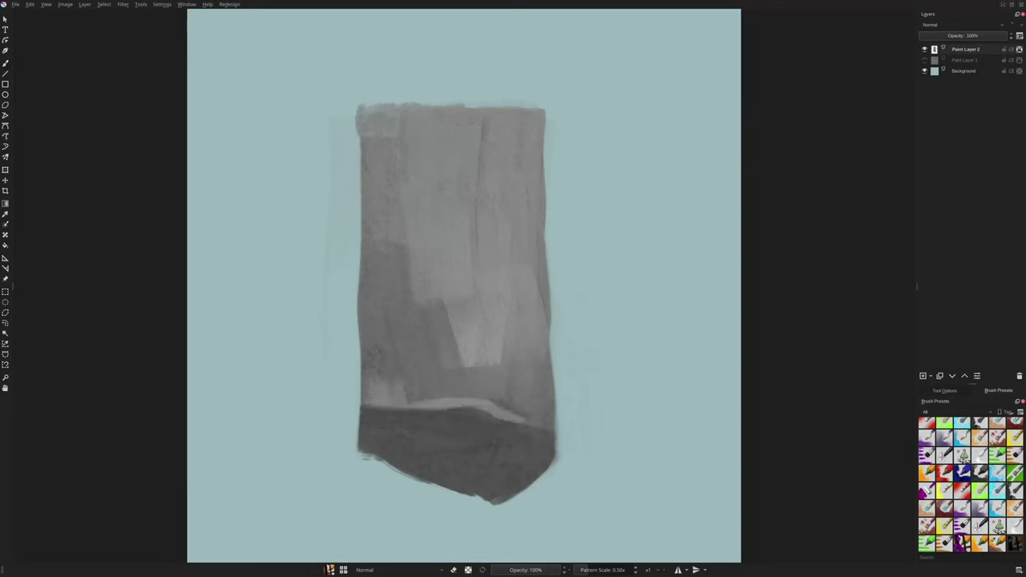
Blend the highlight blocks on the tile's body with vertical strokes and darken the tip of the lower face.
{"action": "left_click_drag", "start_coordinate": [389, 324], "coordinate": [381, 401]}
{"action": "left_click_drag", "start_coordinate": [433, 367], "coordinate": [425, 397]}
{"action": "left_click_drag", "start_coordinate": [509, 289], "coordinate": [501, 361]}
{"action": "left_click_drag", "start_coordinate": [465, 351], "coordinate": [453, 372]}
{"action": "left_click_drag", "start_coordinate": [393, 200], "coordinate": [385, 265]}
{"action": "left_click_drag", "start_coordinate": [437, 402], "coordinate": [551, 432]}
{"action": "left_click_drag", "start_coordinate": [385, 465], "coordinate": [545, 473]}
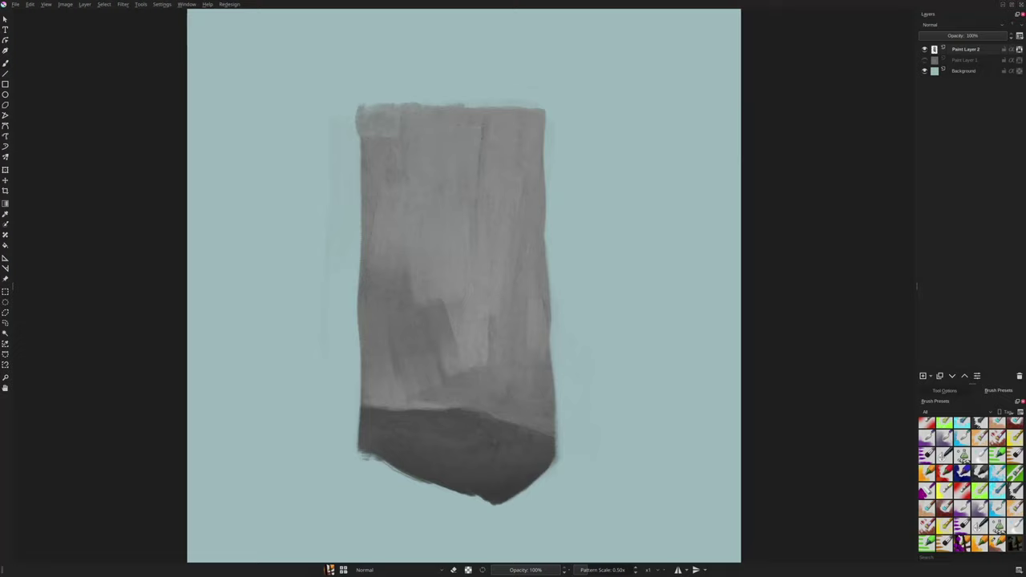
Soften the dark lower face and test broad vertical shading strokes on the tile's body, undoing the unwanted ones.
{"action": "left_click_drag", "start_coordinate": [393, 419], "coordinate": [481, 422]}
{"action": "left_click_drag", "start_coordinate": [389, 116], "coordinate": [385, 393]}
{"action": "left_click_drag", "start_coordinate": [449, 116], "coordinate": [441, 372]}
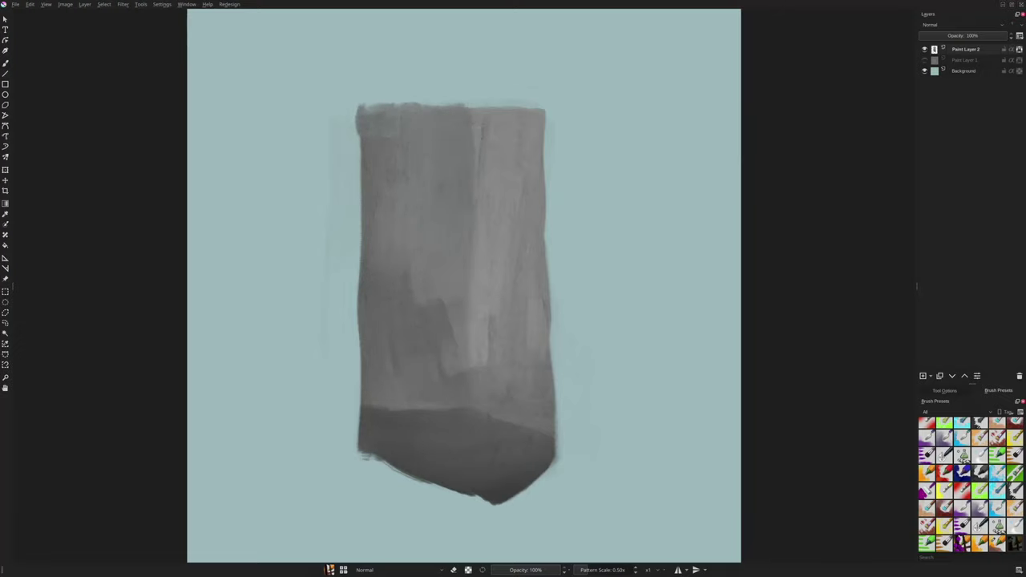
{"action": "left_click_drag", "start_coordinate": [474, 186], "coordinate": [479, 401]}
{"action": "left_click_drag", "start_coordinate": [501, 262], "coordinate": [514, 353]}
{"action": "key", "text": "ctrl+z"}
{"action": "key", "text": "ctrl+z"}
{"action": "key", "text": "ctrl+z"}
{"action": "key", "text": "ctrl+z"}
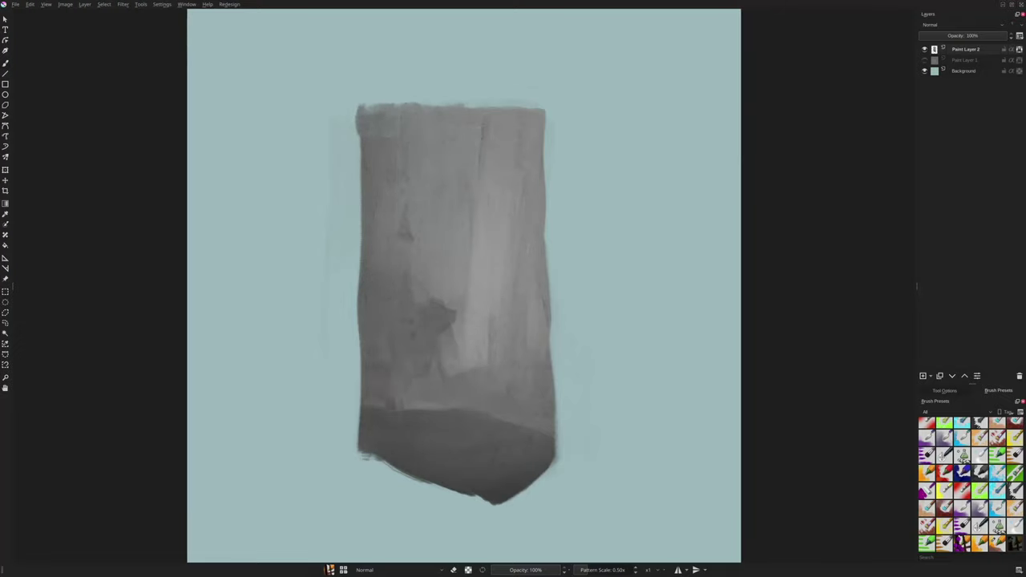
Add small dark blotches and worn marks across the tile's body.
{"action": "key", "text": "ctrl+z"}
{"action": "key", "text": "ctrl+z"}
{"action": "key", "text": "ctrl+z"}
{"action": "key", "text": "ctrl+z"}
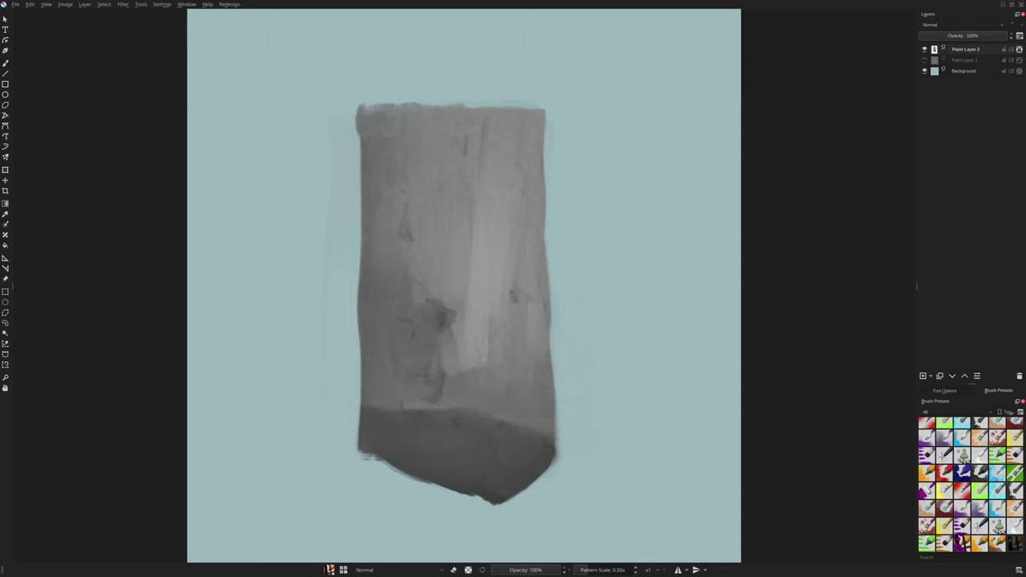
Add speckled dark texture at the tile's upper right corner and a lighter patch on the lower face.
{"action": "key", "text": "ctrl+z"}
{"action": "key", "text": "ctrl+z"}
{"action": "key", "text": "ctrl+z"}
{"action": "key", "text": "ctrl+z"}
{"action": "key", "text": "ctrl+z"}
{"action": "key", "text": "ctrl+z"}
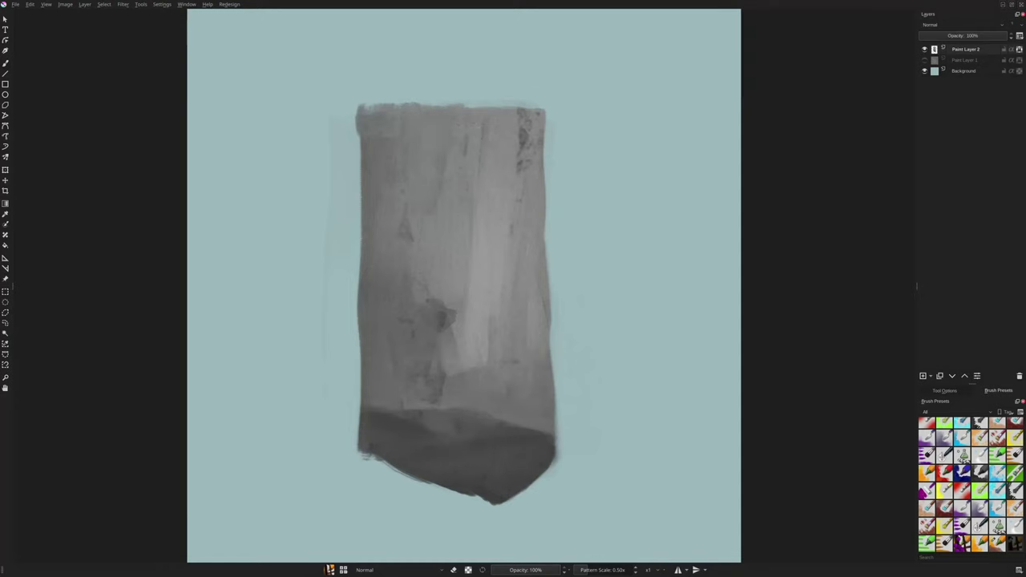
Smooth the lower face into a soft wave and brighten the rim at its right end.
{"action": "key", "text": "ctrl+z"}
{"action": "key", "text": "ctrl+z"}
{"action": "key", "text": "ctrl+z"}
{"action": "key", "text": "ctrl+z"}
{"action": "key", "text": "ctrl+z"}
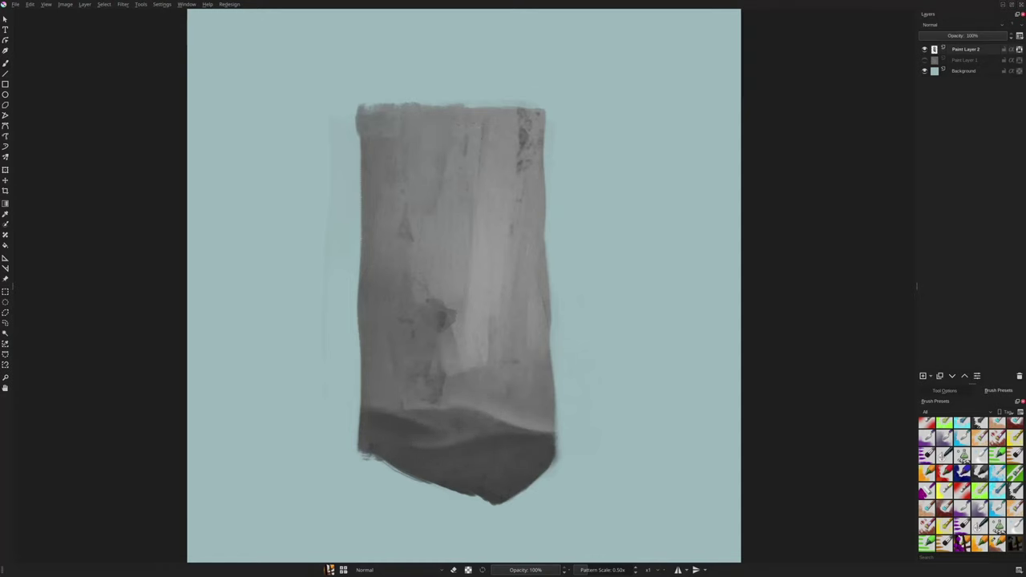
Paint lighter blocky strokes over the tile's body to clean up the dark blotches.
{"action": "key", "text": "ctrl+z"}
{"action": "key", "text": "ctrl+z"}
{"action": "key", "text": "ctrl+z"}
{"action": "key", "text": "ctrl+z"}
{"action": "key", "text": "ctrl+z"}
{"action": "key", "text": "ctrl+z"}
{"action": "key", "text": "ctrl+z"}
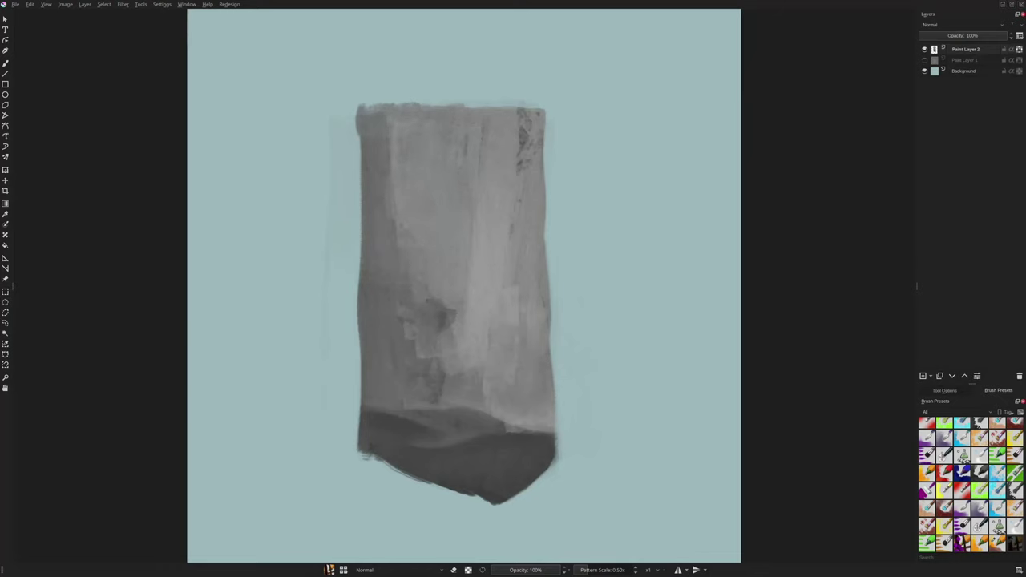
Undo the latest strokes on the narrow tile of Paint Layer 2.
{"action": "key", "text": "ctrl+z"}
{"action": "key", "text": "ctrl+z"}
{"action": "key", "text": "ctrl+z"}
{"action": "key", "text": "ctrl+z"}
{"action": "key", "text": "ctrl+z"}
{"action": "key", "text": "ctrl+z"}
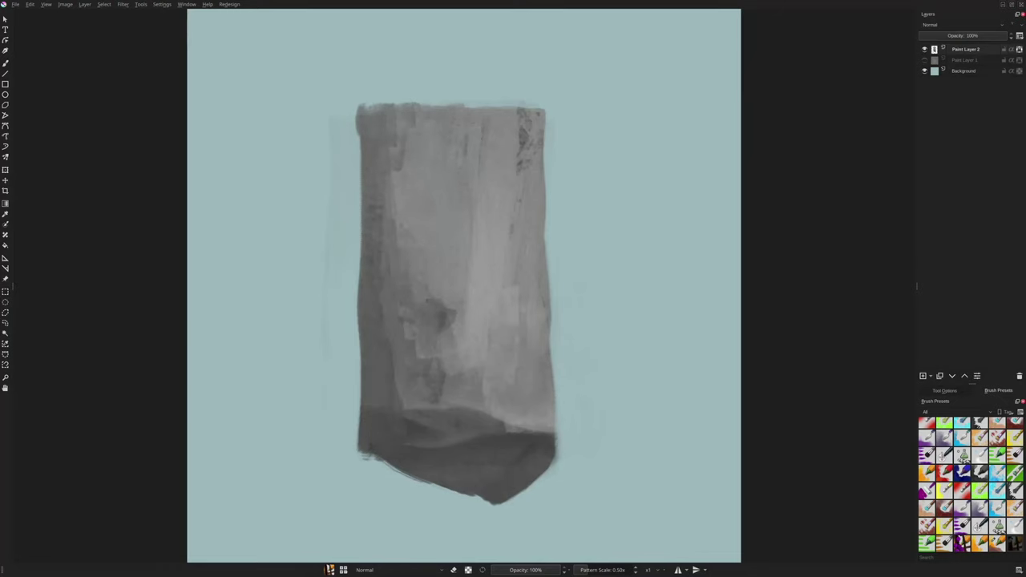
{"action": "key", "text": "ctrl+z"}
{"action": "key", "text": "ctrl+z"}
{"action": "key", "text": "ctrl+z"}
{"action": "key", "text": "ctrl+z"}
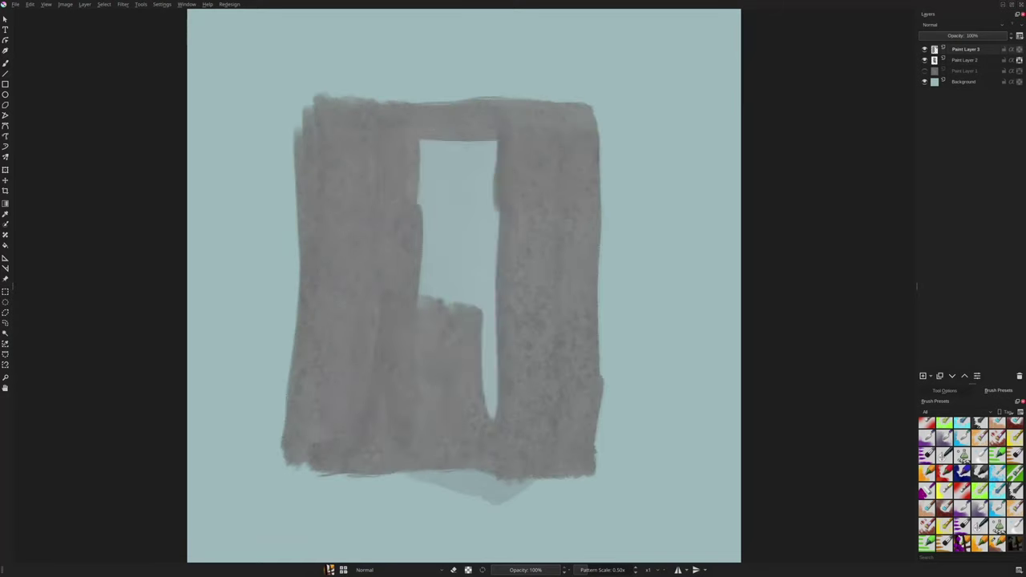
Fill the gap in the wide grey tile on Paint Layer 3 and block in a curved band across its middle.
{"action": "left_click_drag", "start_coordinate": [457, 129], "coordinate": [461, 417]}
{"action": "mouse_move", "coordinate": [289, 120]}
{"action": "left_mouse_down"}
{"action": "mouse_move", "coordinate": [289, 461]}
{"action": "mouse_move", "coordinate": [593, 465]}
{"action": "left_mouse_up"}
{"action": "left_click_drag", "start_coordinate": [385, 446], "coordinate": [497, 449]}
{"action": "left_click_drag", "start_coordinate": [297, 290], "coordinate": [594, 293]}
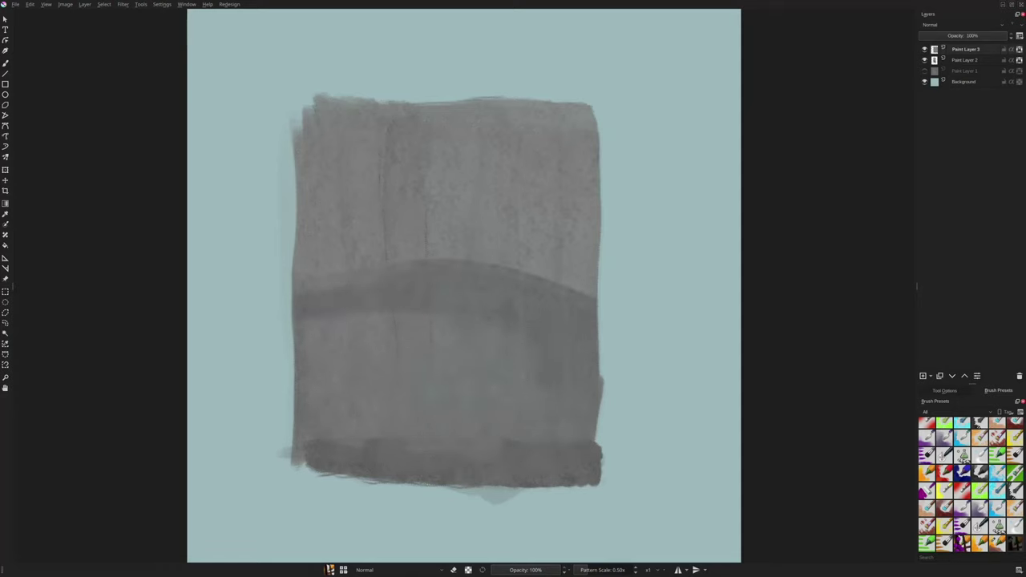
Shape the wide tile's lower edge and add lighter and darker patches to its lower half.
{"action": "mouse_move", "coordinate": [505, 428]}
{"action": "left_mouse_down"}
{"action": "mouse_move", "coordinate": [597, 473]}
{"action": "mouse_move", "coordinate": [546, 486]}
{"action": "left_mouse_up"}
{"action": "left_click_drag", "start_coordinate": [305, 449], "coordinate": [593, 453]}
{"action": "left_click_drag", "start_coordinate": [321, 393], "coordinate": [425, 345]}
{"action": "left_click_drag", "start_coordinate": [529, 353], "coordinate": [593, 449]}
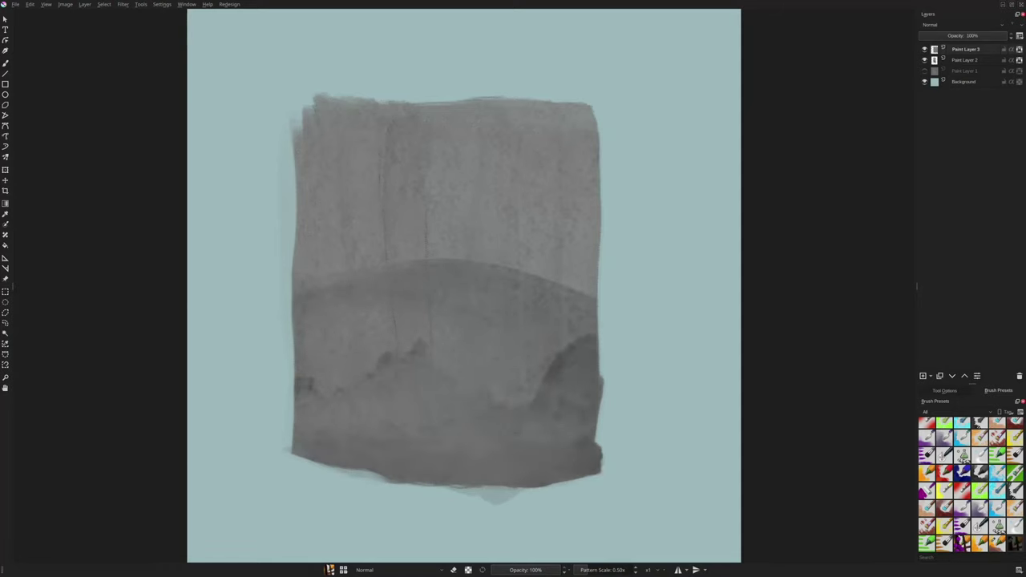
Paint a dark rim along the wide tile's lower edge and dark worn blotches across its lower half.
{"action": "left_click_drag", "start_coordinate": [429, 445], "coordinate": [534, 388]}
{"action": "left_click_drag", "start_coordinate": [381, 284], "coordinate": [401, 312]}
{"action": "left_click_drag", "start_coordinate": [581, 304], "coordinate": [574, 333]}
{"action": "mouse_move", "coordinate": [296, 449]}
{"action": "left_mouse_down"}
{"action": "mouse_move", "coordinate": [597, 461]}
{"action": "mouse_move", "coordinate": [417, 461]}
{"action": "left_mouse_up"}
{"action": "left_click_drag", "start_coordinate": [345, 442], "coordinate": [473, 467]}
{"action": "left_click_drag", "start_coordinate": [481, 473], "coordinate": [598, 459]}
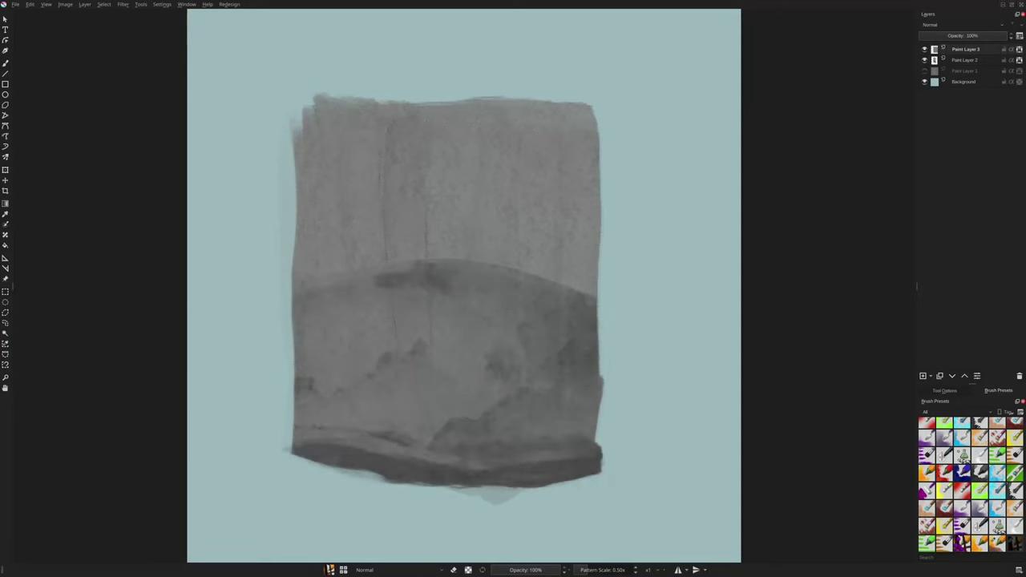
{"action": "left_click_drag", "start_coordinate": [481, 336], "coordinate": [561, 361]}
Sharpen the middle curve into an angular ridge, add a light vertical strip above it and hide Paint Layer 2.
{"action": "left_click_drag", "start_coordinate": [437, 262], "coordinate": [593, 293]}
{"action": "left_click_drag", "start_coordinate": [296, 277], "coordinate": [425, 258]}
{"action": "left_click_drag", "start_coordinate": [440, 180], "coordinate": [425, 232]}
{"action": "left_click_drag", "start_coordinate": [458, 108], "coordinate": [441, 241]}
{"action": "left_click", "coordinate": [925, 60]}
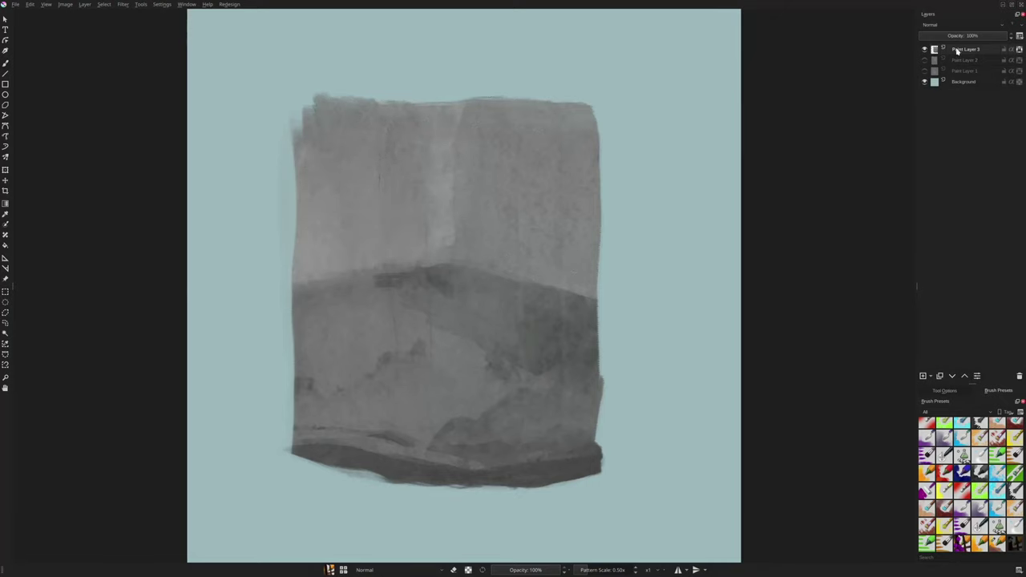
Add light streaks and highlights to the wide tile's upper-left face, centre strip and lower rim.
{"action": "left_click_drag", "start_coordinate": [384, 129], "coordinate": [387, 181]}
{"action": "left_click_drag", "start_coordinate": [313, 377], "coordinate": [353, 329]}
{"action": "left_click_drag", "start_coordinate": [321, 232], "coordinate": [305, 284]}
{"action": "left_click_drag", "start_coordinate": [299, 321], "coordinate": [343, 308]}
{"action": "left_click_drag", "start_coordinate": [440, 416], "coordinate": [425, 445]}
{"action": "left_click_drag", "start_coordinate": [433, 120], "coordinate": [433, 236]}
Darken a band along the wide tile's upper right edge and touch up the shading around its centre.
{"action": "left_click_drag", "start_coordinate": [485, 121], "coordinate": [593, 145]}
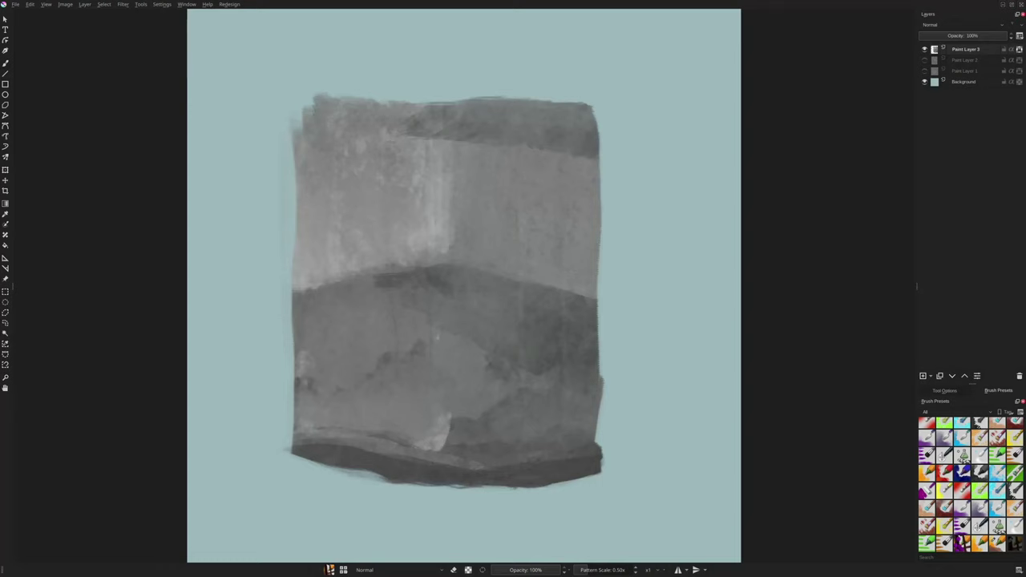
{"action": "left_click_drag", "start_coordinate": [513, 120], "coordinate": [585, 164]}
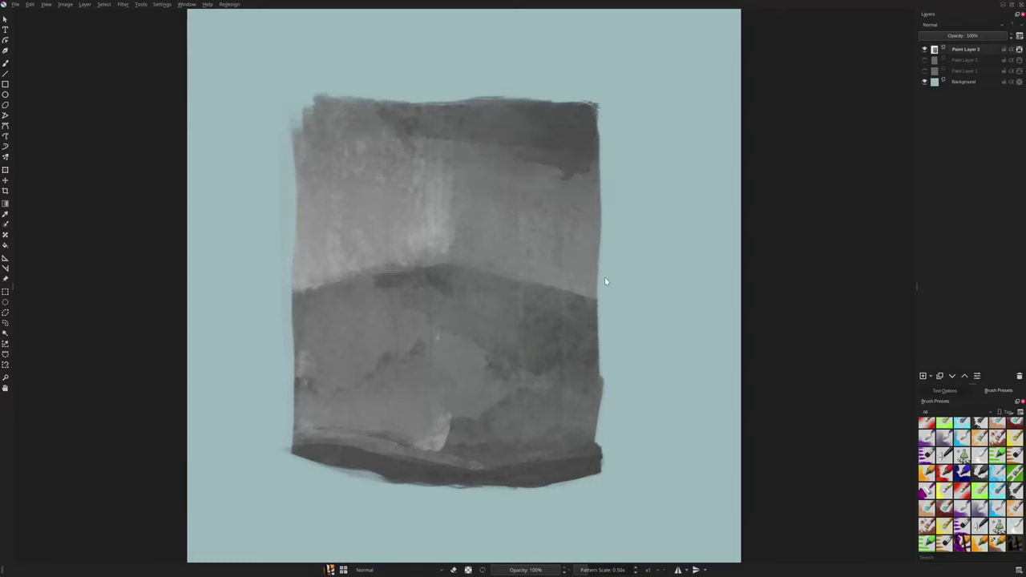
{"action": "mouse_move", "coordinate": [456, 288]}
{"action": "left_mouse_down"}
{"action": "mouse_move", "coordinate": [577, 329]}
{"action": "mouse_move", "coordinate": [532, 361]}
{"action": "left_mouse_up"}
{"action": "left_click_drag", "start_coordinate": [455, 167], "coordinate": [455, 263]}
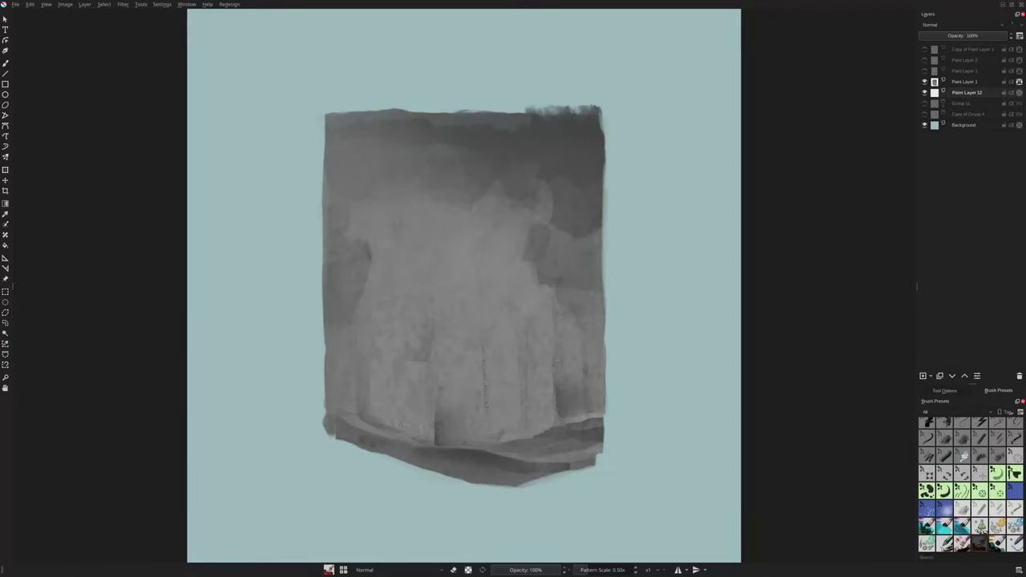
Paint a soft dark shadow beneath the tile's lower edge on Paint Layer 12, redoing the first strokes.
{"action": "mouse_move", "coordinate": [368, 461]}
{"action": "left_mouse_down"}
{"action": "mouse_move", "coordinate": [408, 481]}
{"action": "mouse_move", "coordinate": [537, 485]}
{"action": "left_mouse_up"}
{"action": "key", "text": "ctrl+z"}
{"action": "key", "text": "ctrl+z"}
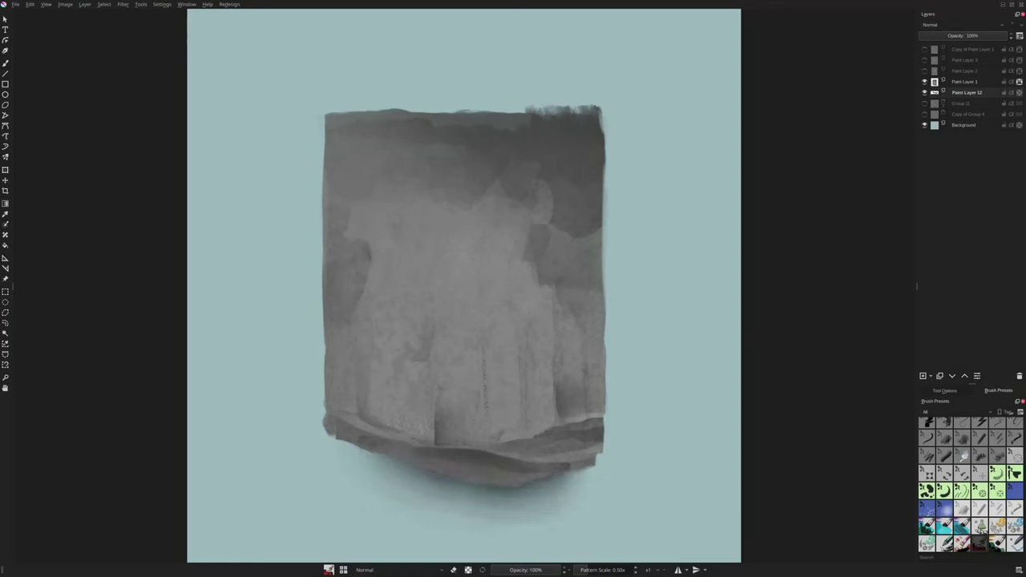
{"action": "left_click_drag", "start_coordinate": [553, 485], "coordinate": [597, 461]}
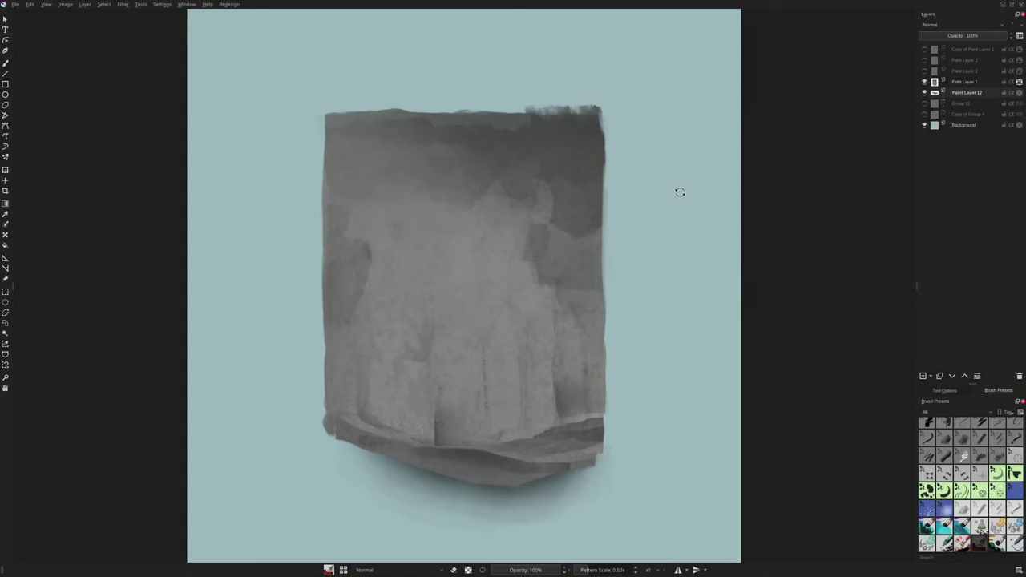
Extend the soft shadow along the tile's left and right sides on Paint Layer 12.
{"action": "left_click_drag", "start_coordinate": [320, 304], "coordinate": [320, 404]}
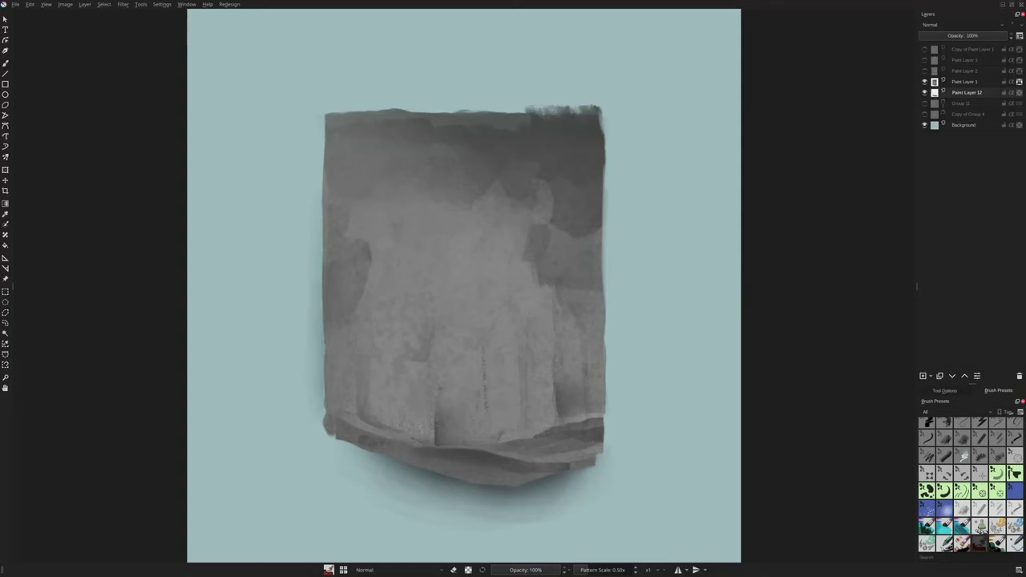
{"action": "left_click_drag", "start_coordinate": [319, 333], "coordinate": [320, 421]}
{"action": "left_click_drag", "start_coordinate": [319, 237], "coordinate": [319, 417]}
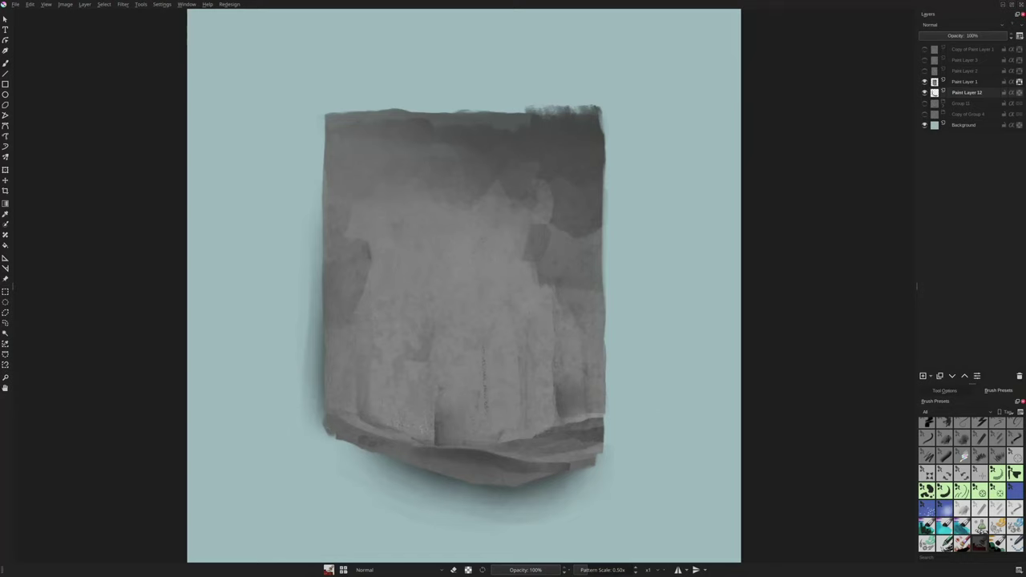
{"action": "left_click_drag", "start_coordinate": [608, 449], "coordinate": [611, 309]}
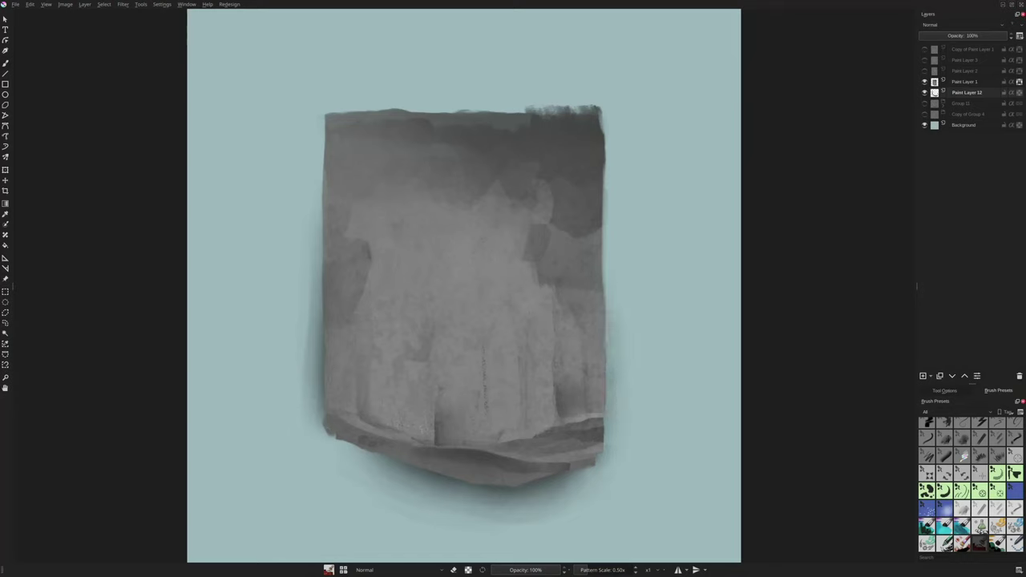
{"action": "left_click_drag", "start_coordinate": [610, 394], "coordinate": [587, 469]}
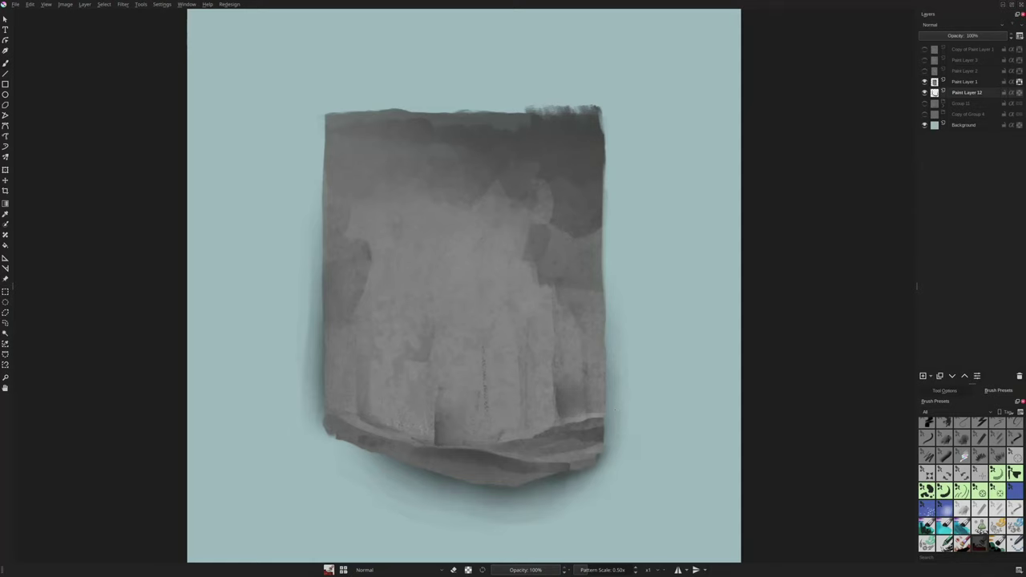
{"action": "left_click_drag", "start_coordinate": [317, 328], "coordinate": [311, 363]}
Merge Paint Layer 1 with the shadow layer below, hide the merged layer and show Paint Layer 2.
{"action": "left_click", "coordinate": [955, 84]}
{"action": "key", "text": "ctrl+e"}
{"action": "left_click", "coordinate": [924, 82]}
{"action": "left_click", "coordinate": [924, 71]}
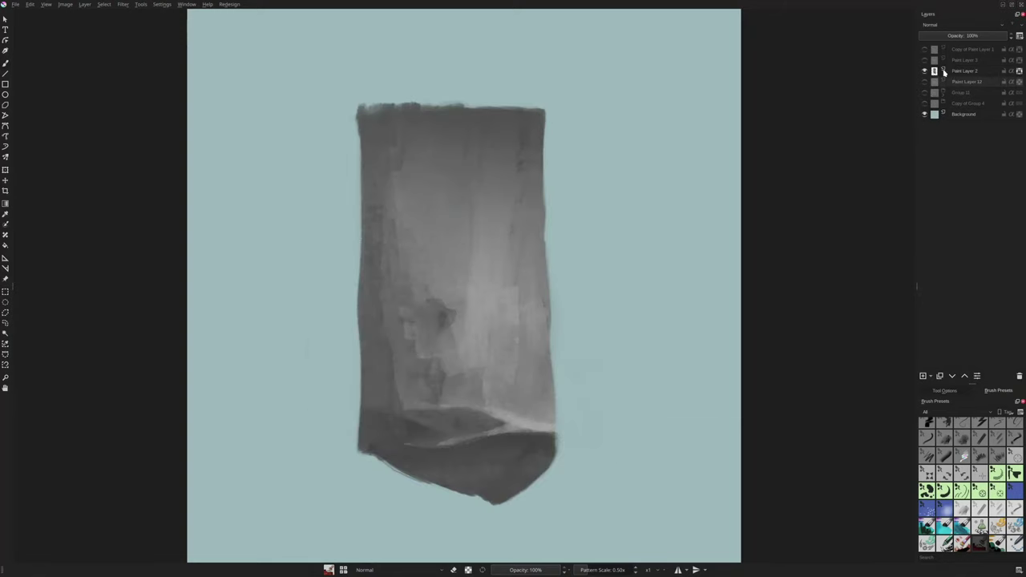
Add a layer beneath Paint Layer 2, paint a soft shadow around the narrow tile's lower part and merge the two.
{"action": "key", "text": "Insert"}
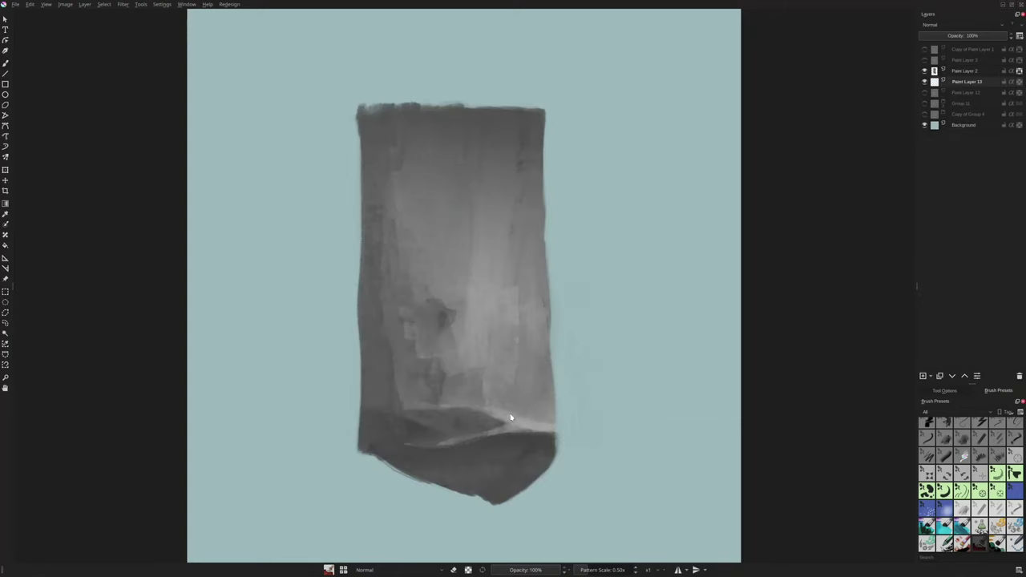
{"action": "mouse_move", "coordinate": [388, 470]}
{"action": "left_mouse_down"}
{"action": "mouse_move", "coordinate": [455, 499]}
{"action": "mouse_move", "coordinate": [521, 497]}
{"action": "mouse_move", "coordinate": [486, 509]}
{"action": "left_mouse_up"}
{"action": "mouse_move", "coordinate": [562, 458]}
{"action": "left_mouse_down"}
{"action": "mouse_move", "coordinate": [558, 324]}
{"action": "mouse_move", "coordinate": [553, 468]}
{"action": "left_mouse_up"}
{"action": "mouse_move", "coordinate": [353, 449]}
{"action": "left_mouse_down"}
{"action": "mouse_move", "coordinate": [351, 356]}
{"action": "mouse_move", "coordinate": [350, 425]}
{"action": "left_mouse_up"}
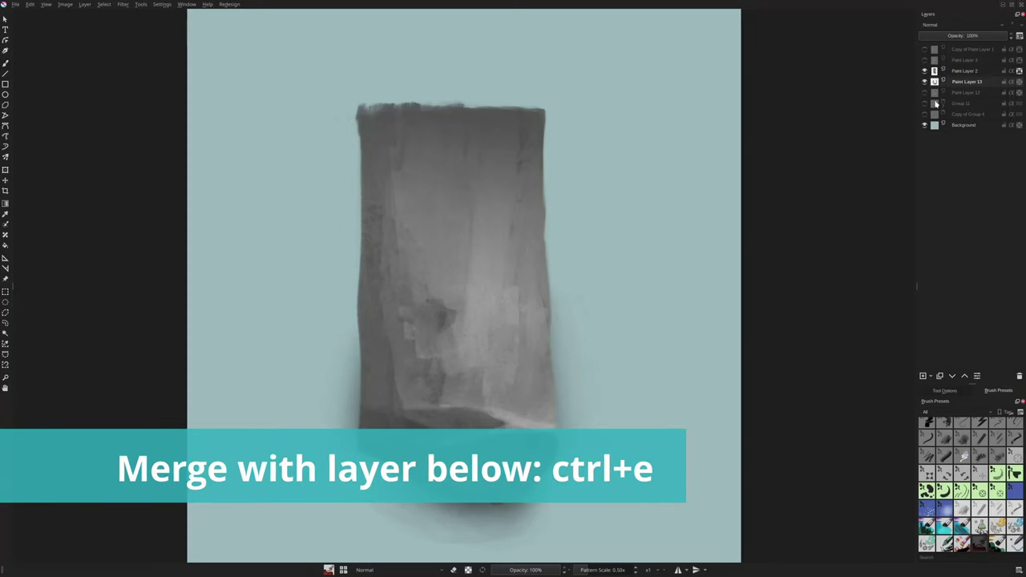
{"action": "key", "text": "ctrl+e"}
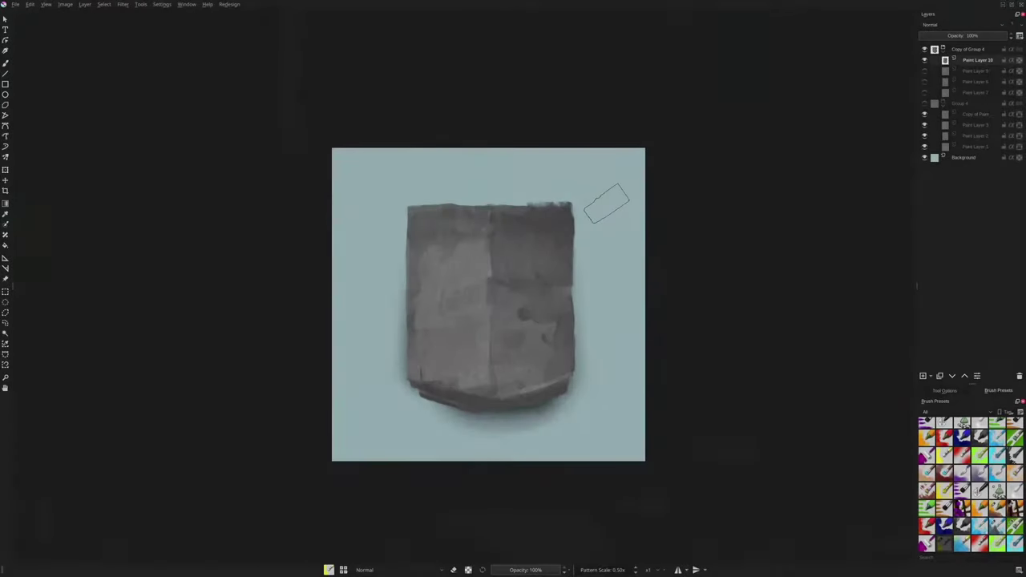
Show the three hidden tile layers inside Copy of Group 4.
{"action": "left_click", "coordinate": [925, 71]}
{"action": "left_click", "coordinate": [924, 81]}
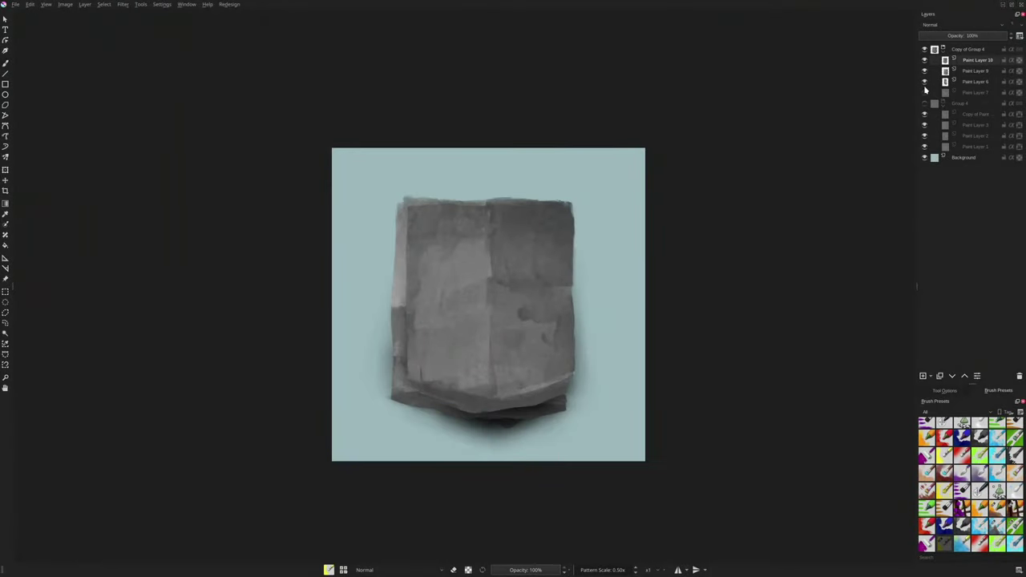
{"action": "left_click", "coordinate": [924, 92]}
Move the four tile layers out of Copy of Group 4, and hide that group and the Background layer.
{"action": "left_click", "coordinate": [960, 92]}
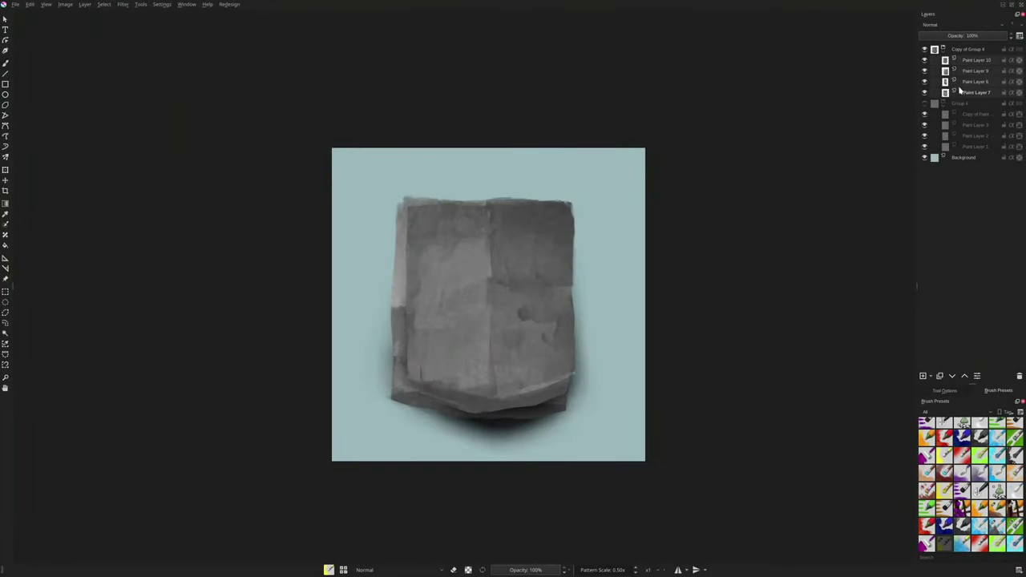
{"action": "key", "text": "ctrl+Page_Up"}
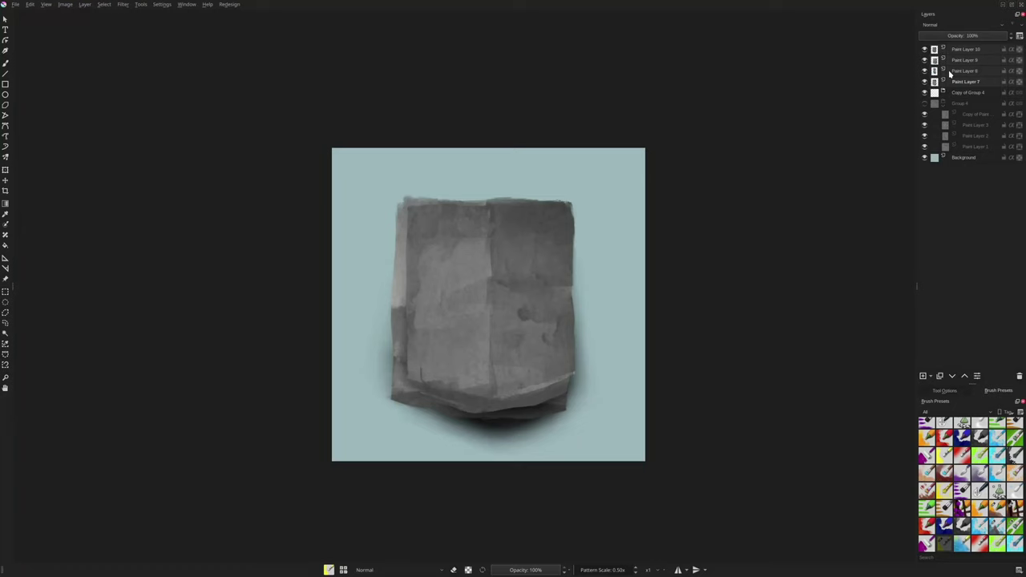
{"action": "left_click", "coordinate": [924, 157]}
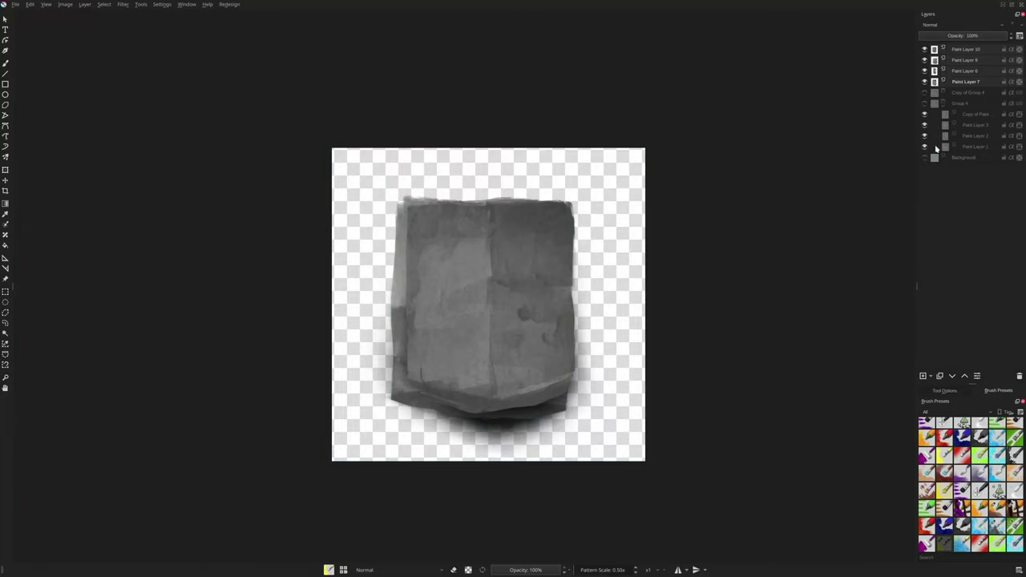
Start exporting the image and name the file tiles.gih.
{"action": "left_click", "coordinate": [13, 4]}
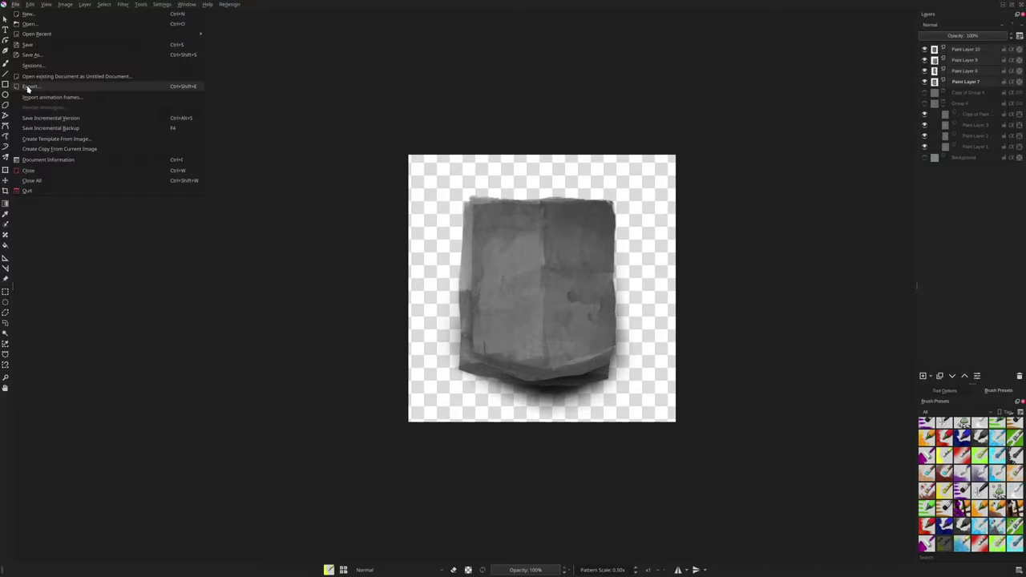
{"action": "left_click", "coordinate": [29, 86]}
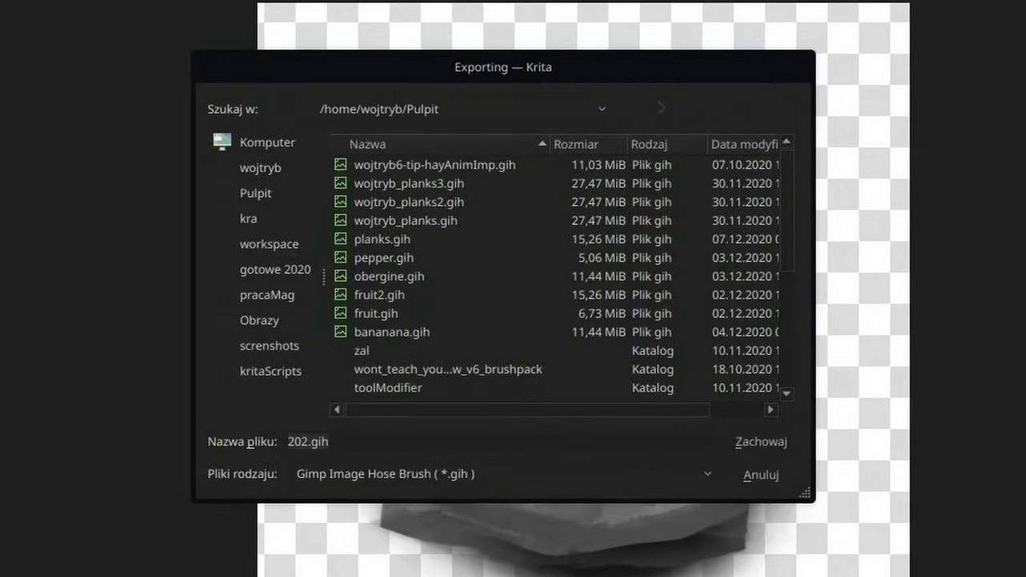
{"action": "key", "text": "Home"}
{"action": "key", "text": "Delete"}
{"action": "key", "text": "Delete"}
{"action": "key", "text": "Delete"}
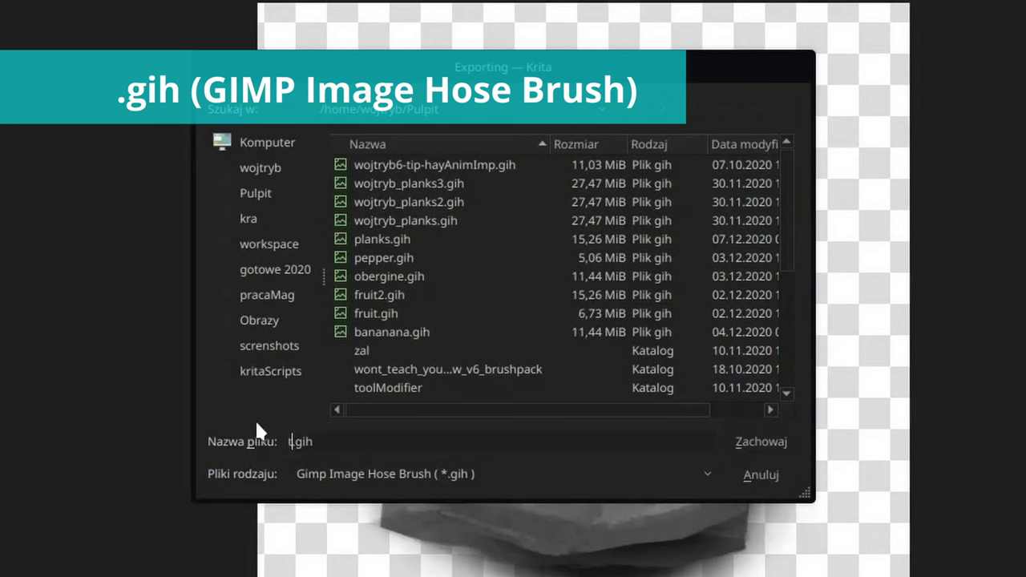
{"action": "type", "text": "tiles"}
Export as Gimp Image Hose Brush with spacing 1.00, mask created from color, Animated style, rank 4 and Random selection.
{"action": "left_click", "coordinate": [384, 475]}
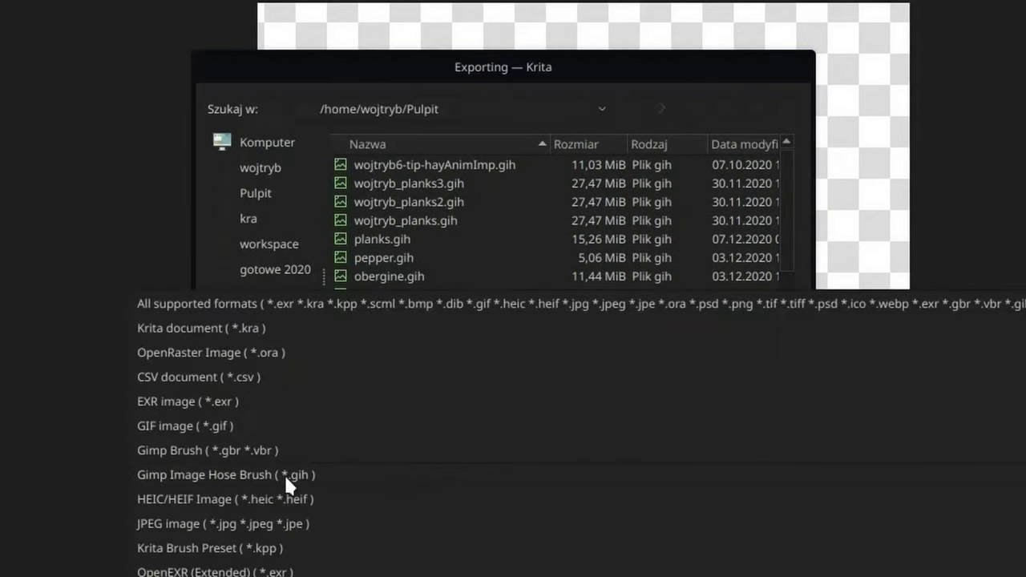
{"action": "left_click", "coordinate": [384, 473]}
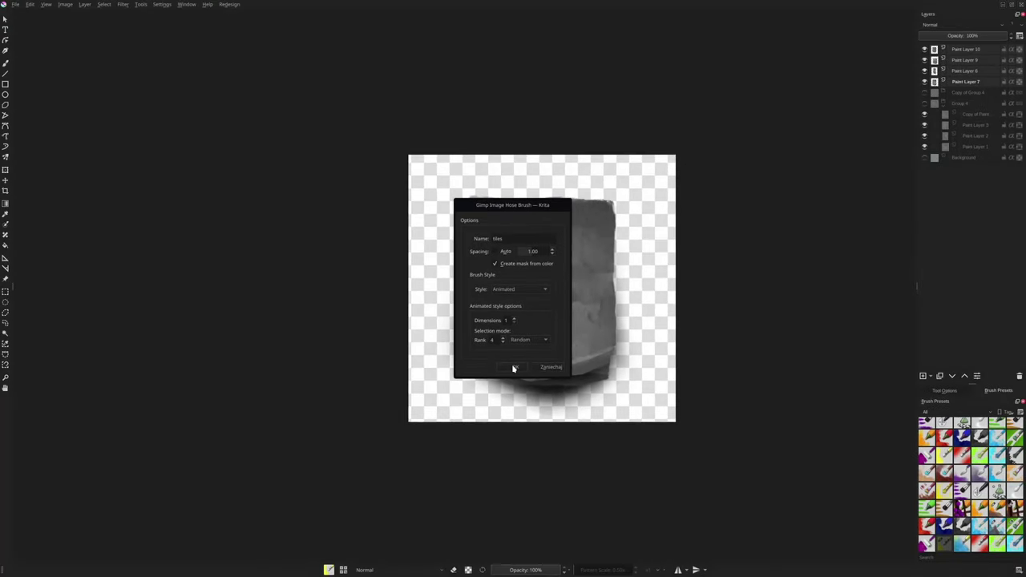
{"action": "left_click", "coordinate": [514, 367]}
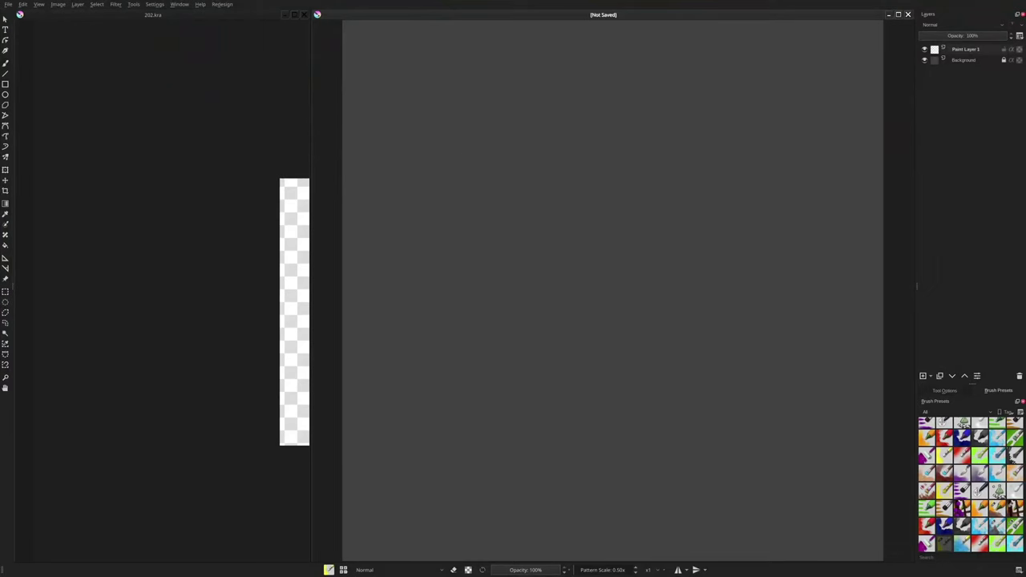
Fit the blank document's canvas in view and select the Stamp Stylised Tree brush preset.
{"action": "left_click", "coordinate": [506, 233]}
{"action": "scroll", "coordinate": [506, 233], "scroll_direction": "down", "scroll_amount": 1}
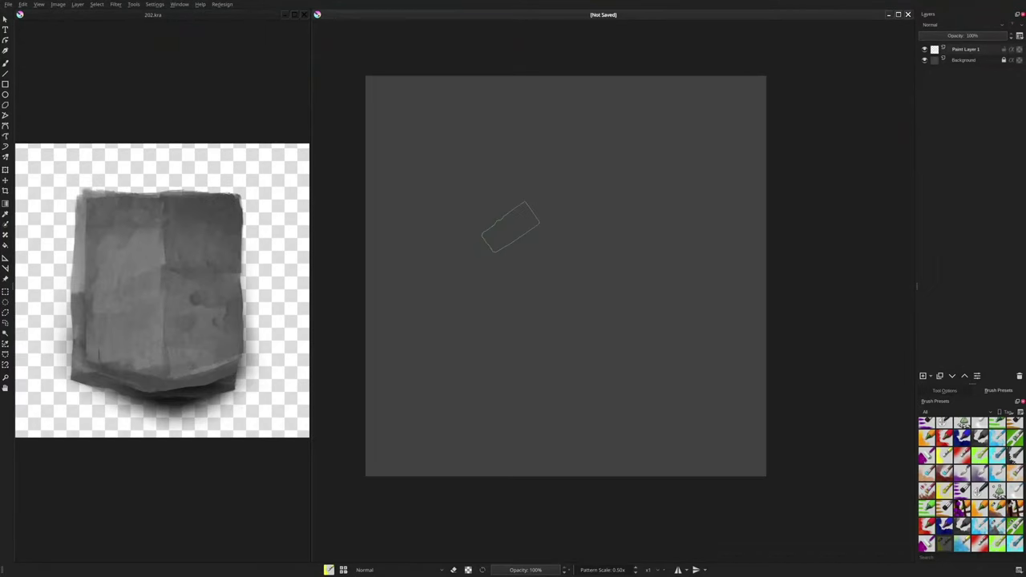
{"action": "left_click_drag", "start_coordinate": [570, 284], "coordinate": [576, 280]}
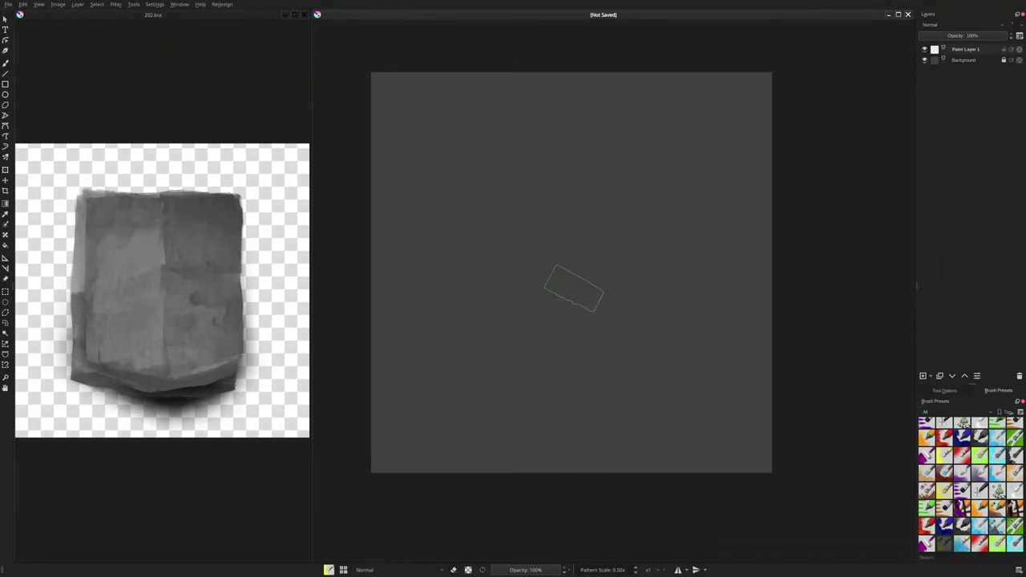
{"action": "scroll", "coordinate": [994, 460], "scroll_direction": "down", "scroll_amount": 5}
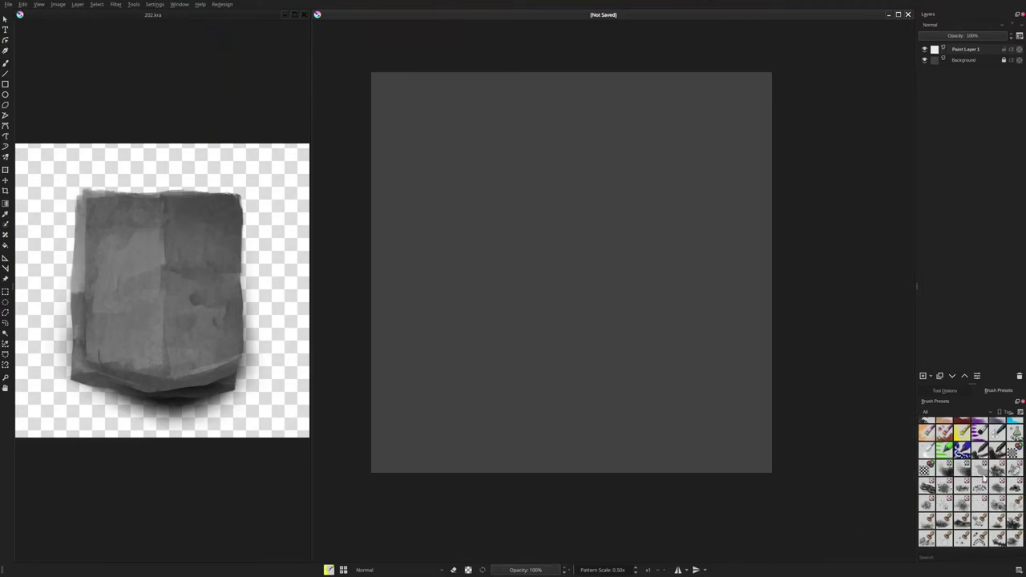
{"action": "left_click", "coordinate": [980, 543]}
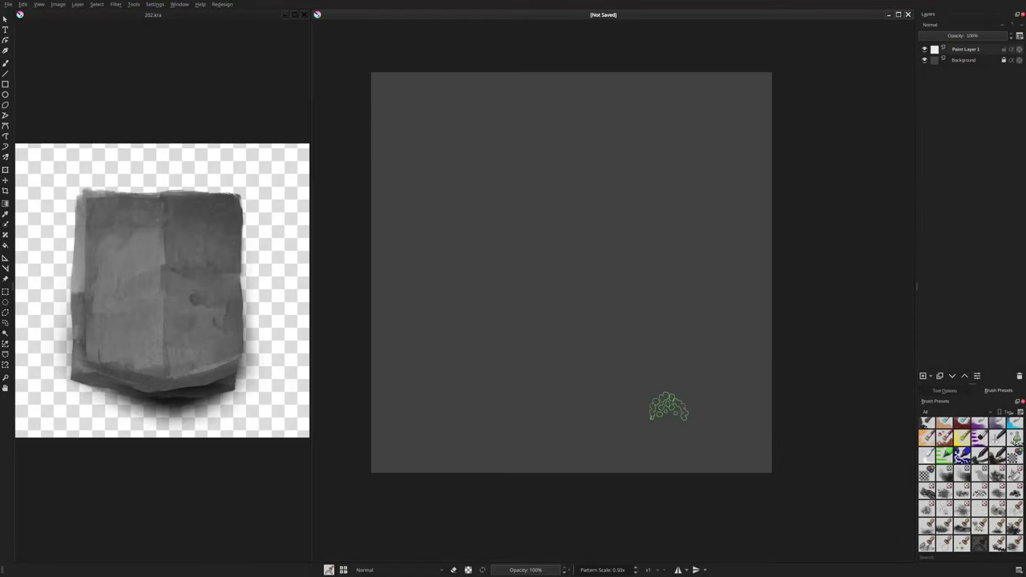
Import tiles.gih as the brush tip of the Stamp Stylised Tree preset and test it on the scratchpad.
{"action": "key", "text": "F5"}
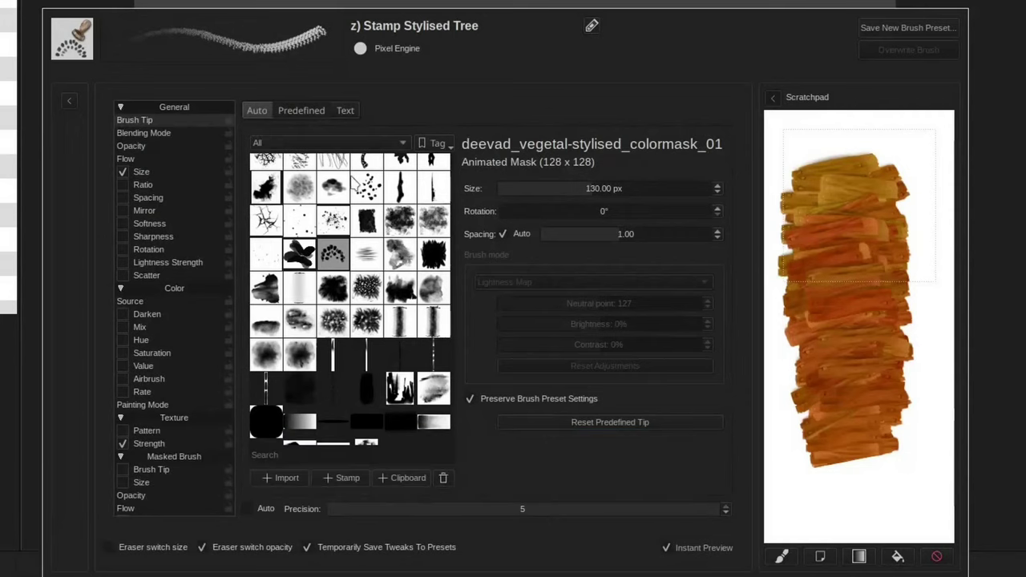
{"action": "scroll", "coordinate": [350, 296], "scroll_direction": "down", "scroll_amount": 2}
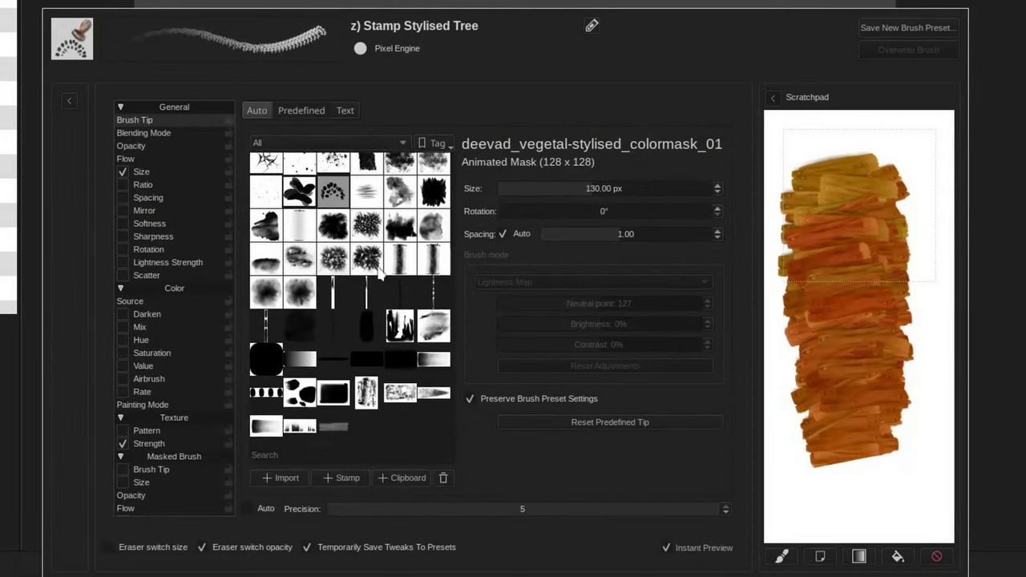
{"action": "left_click", "coordinate": [285, 478]}
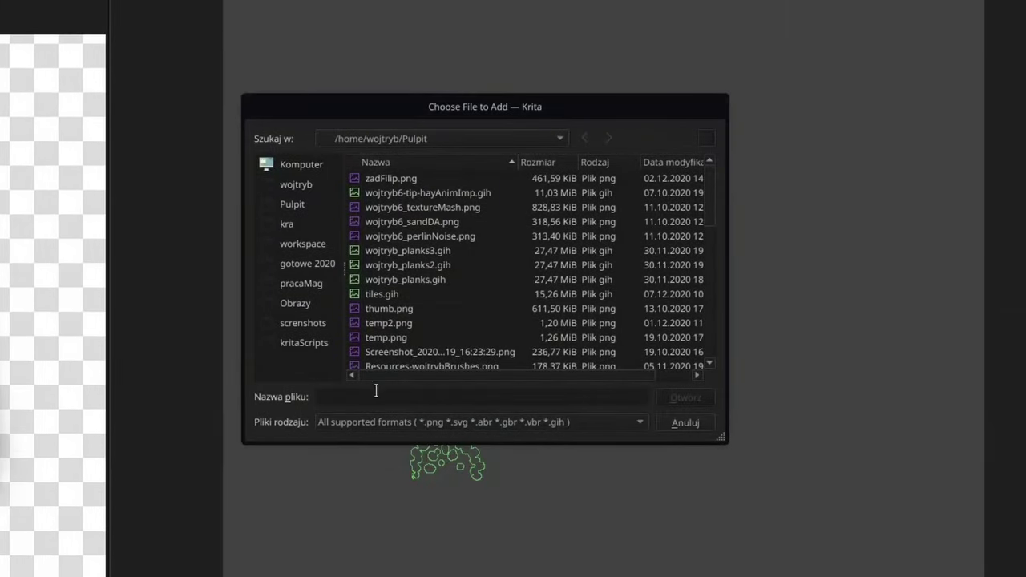
{"action": "left_click", "coordinate": [380, 294]}
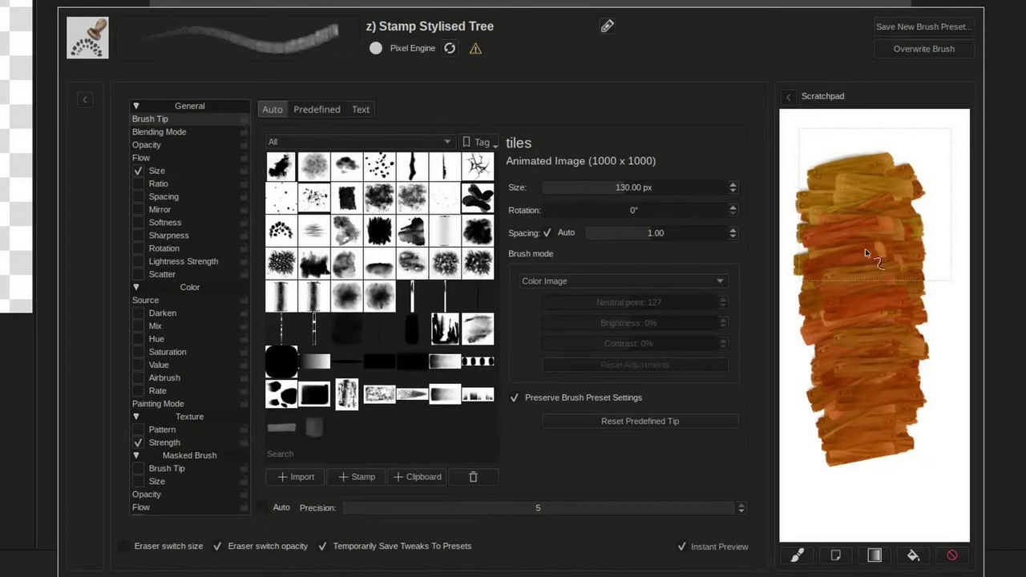
{"action": "mouse_move", "coordinate": [842, 225]}
{"action": "left_mouse_down"}
{"action": "mouse_move", "coordinate": [860, 358]}
{"action": "mouse_move", "coordinate": [844, 412]}
{"action": "mouse_move", "coordinate": [866, 433]}
{"action": "left_mouse_up"}
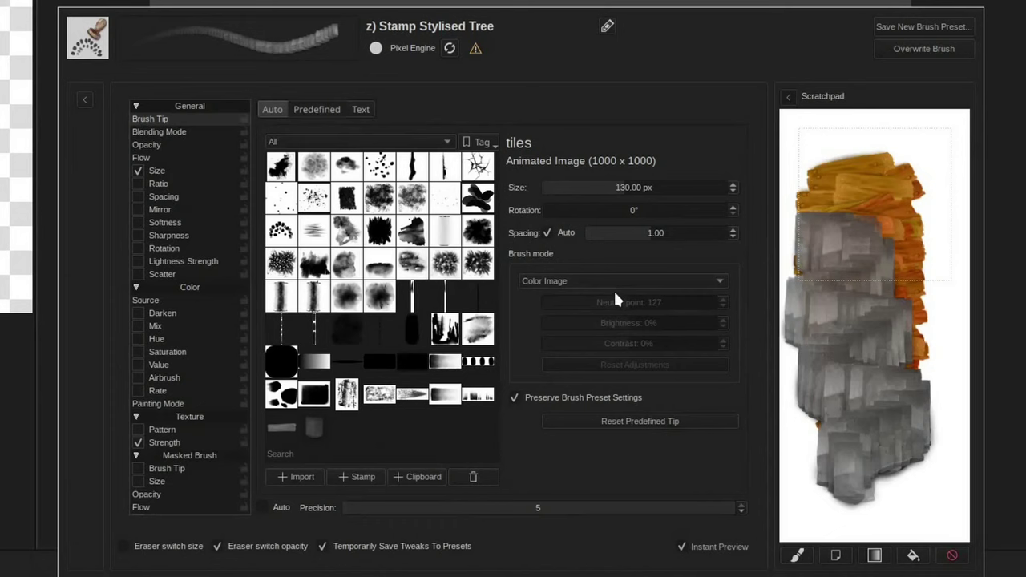
Set the tiles tip's brush mode to Lightness Map and paint a test stroke on the scratchpad.
{"action": "left_click", "coordinate": [585, 276]}
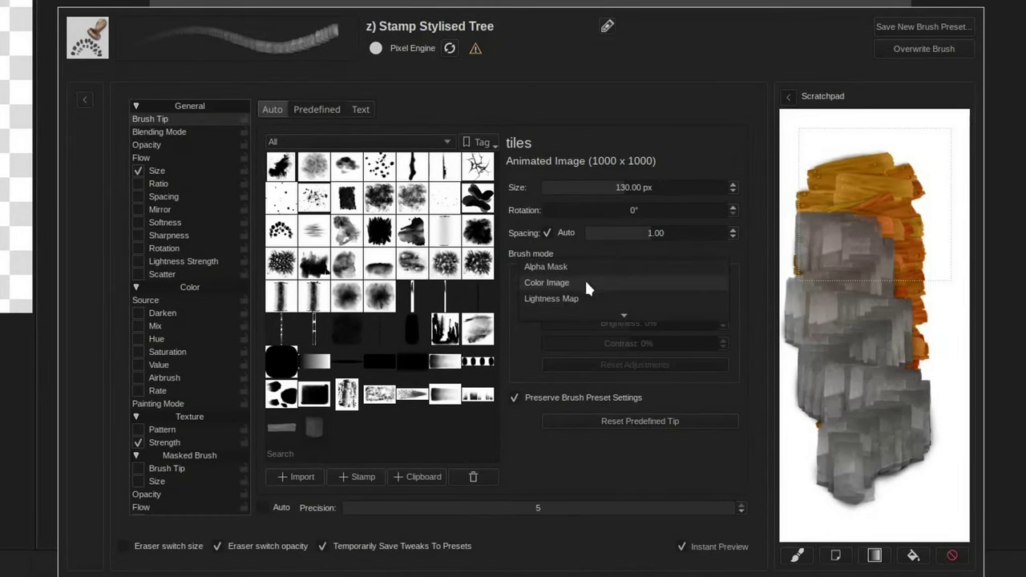
{"action": "left_click", "coordinate": [583, 297]}
{"action": "mouse_move", "coordinate": [871, 270]}
{"action": "left_mouse_down"}
{"action": "mouse_move", "coordinate": [900, 346]}
{"action": "mouse_move", "coordinate": [834, 425]}
{"action": "mouse_move", "coordinate": [814, 361]}
{"action": "left_mouse_up"}
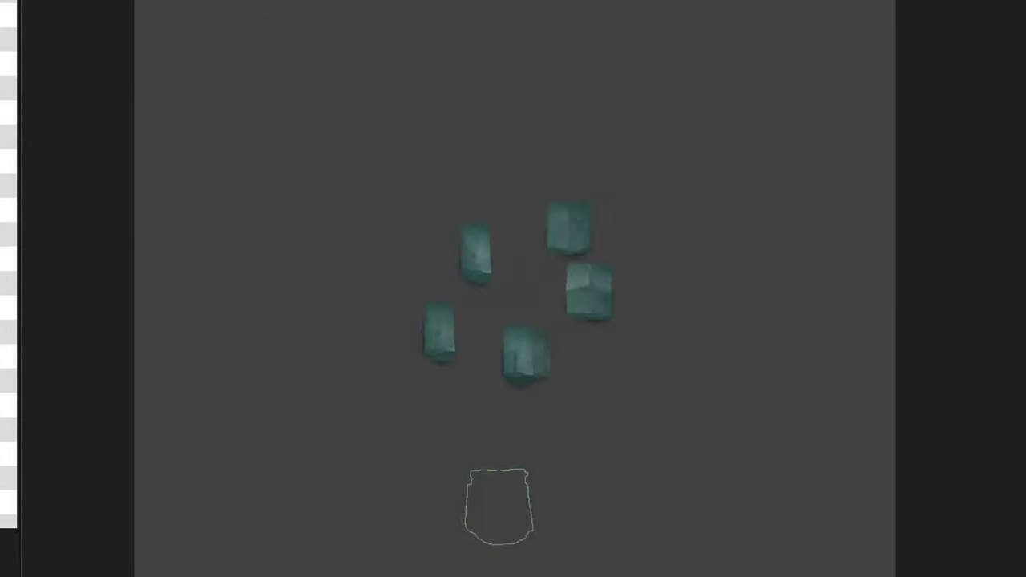
Disable the pen settings for the brush's opacity and test the stroke on the scratchpad.
{"action": "key", "text": "F5"}
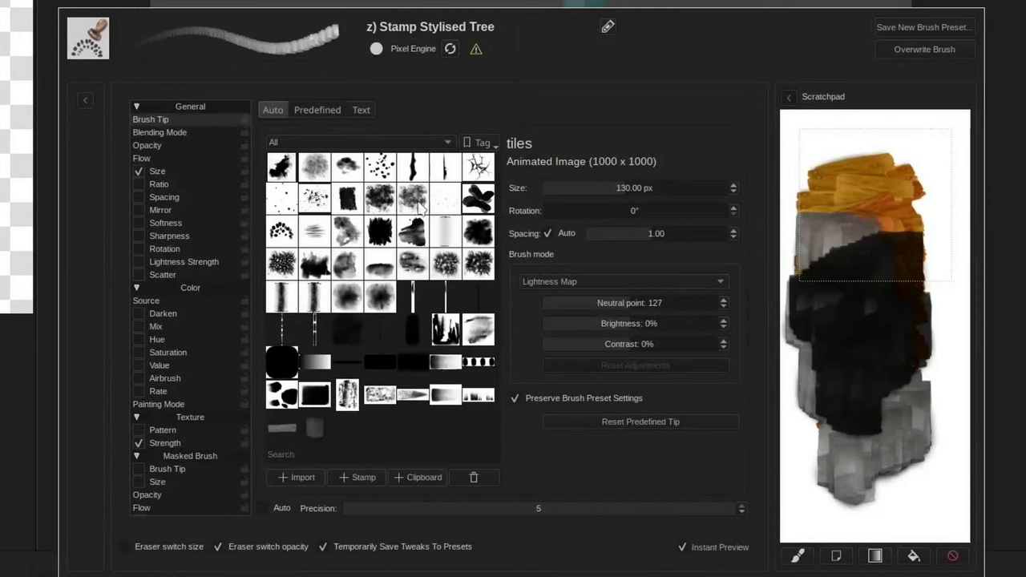
{"action": "left_click", "coordinate": [146, 146]}
{"action": "left_click", "coordinate": [271, 149]}
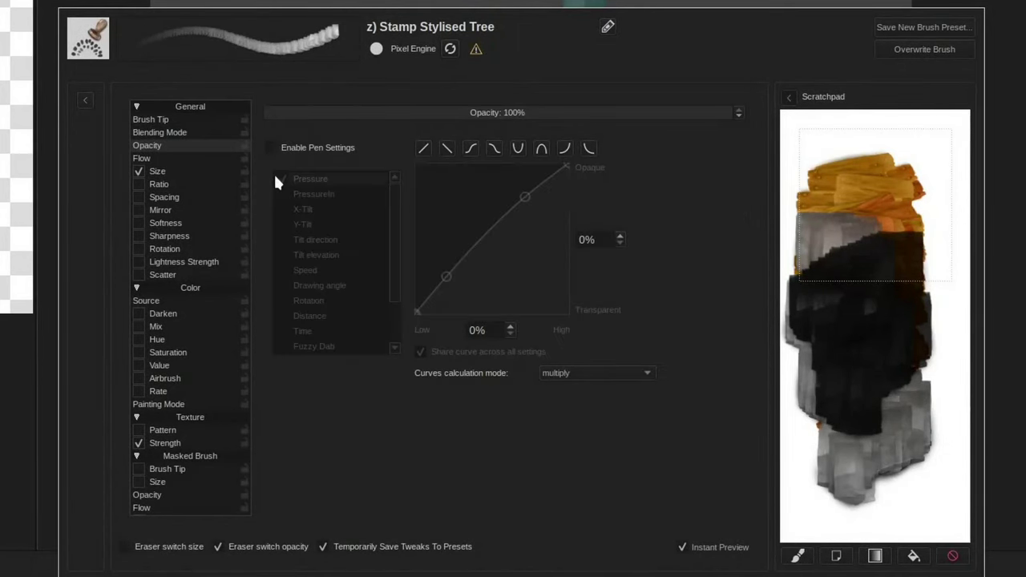
{"action": "mouse_move", "coordinate": [922, 232]}
{"action": "left_mouse_down"}
{"action": "mouse_move", "coordinate": [850, 248]}
{"action": "mouse_move", "coordinate": [850, 269]}
{"action": "mouse_move", "coordinate": [886, 293]}
{"action": "mouse_move", "coordinate": [833, 337]}
{"action": "mouse_move", "coordinate": [830, 359]}
{"action": "mouse_move", "coordinate": [891, 394]}
{"action": "mouse_move", "coordinate": [868, 416]}
{"action": "mouse_move", "coordinate": [863, 443]}
{"action": "mouse_move", "coordinate": [906, 481]}
{"action": "left_mouse_up"}
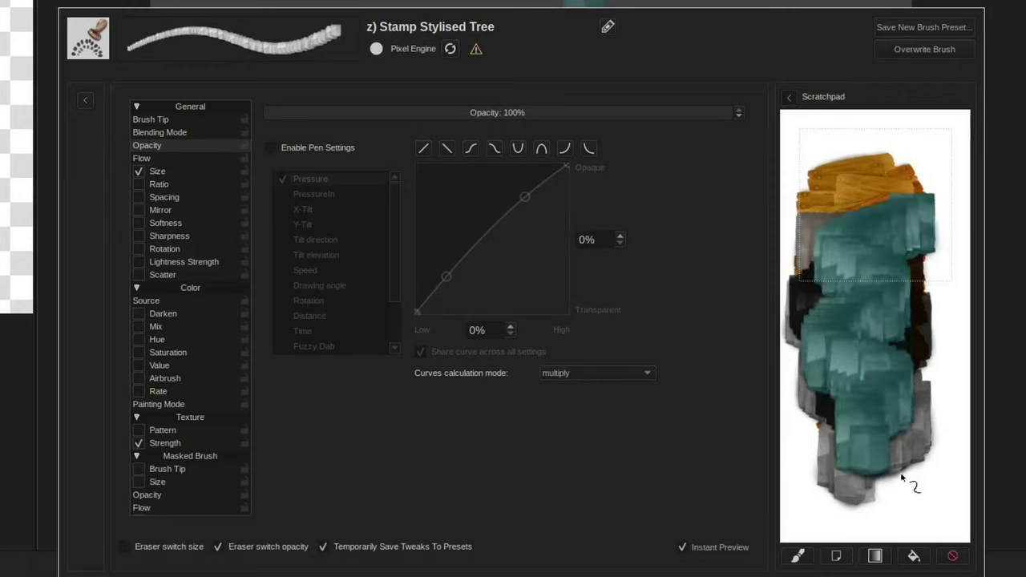
Raise the size curve's low end to 72%, drive size by Fuzzy Dab instead of Pressure, and test on a cleared scratchpad.
{"action": "left_click", "coordinate": [169, 172]}
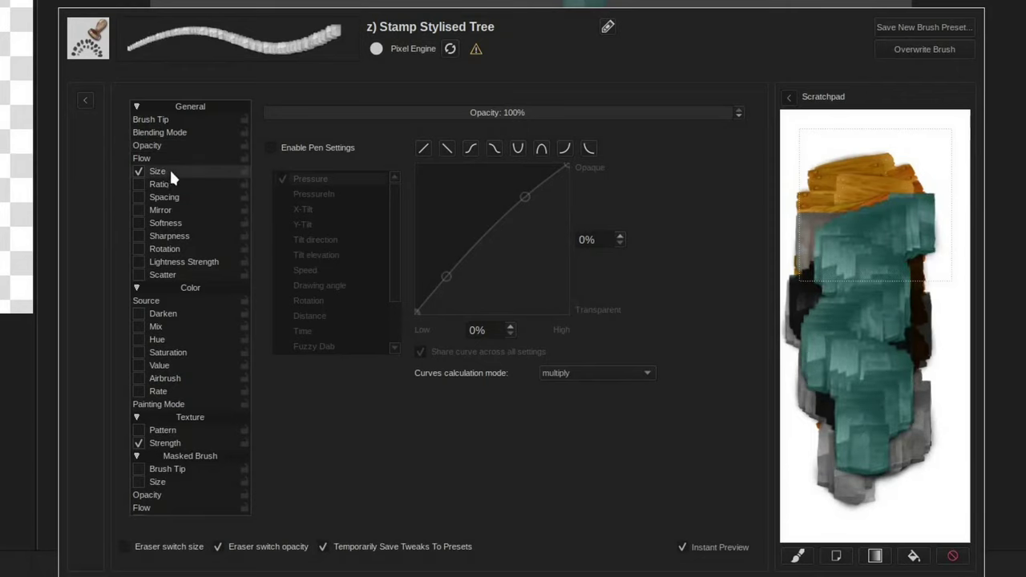
{"action": "left_click_drag", "start_coordinate": [462, 212], "coordinate": [465, 353]}
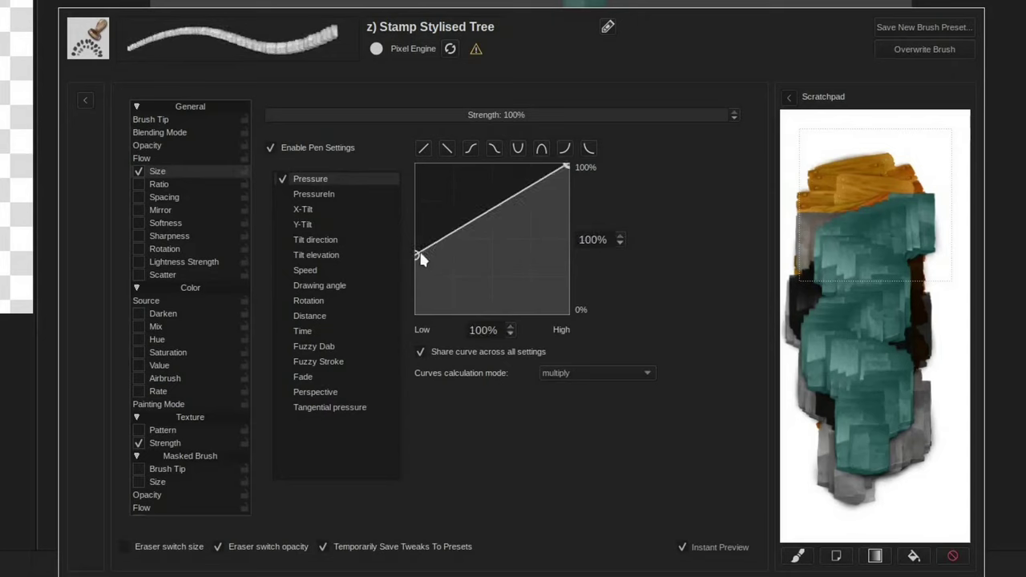
{"action": "left_click_drag", "start_coordinate": [415, 255], "coordinate": [408, 205]}
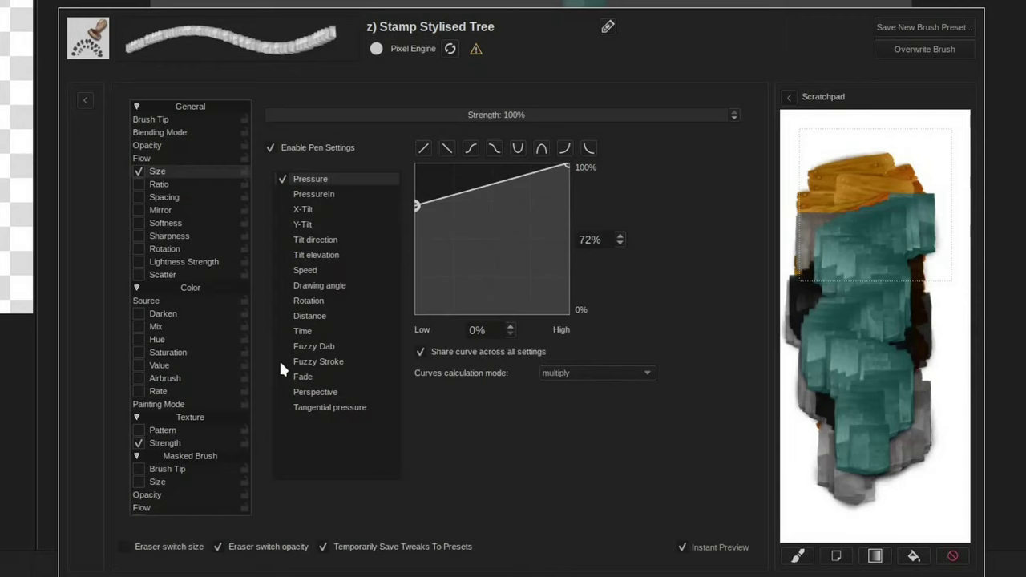
{"action": "left_click", "coordinate": [282, 346]}
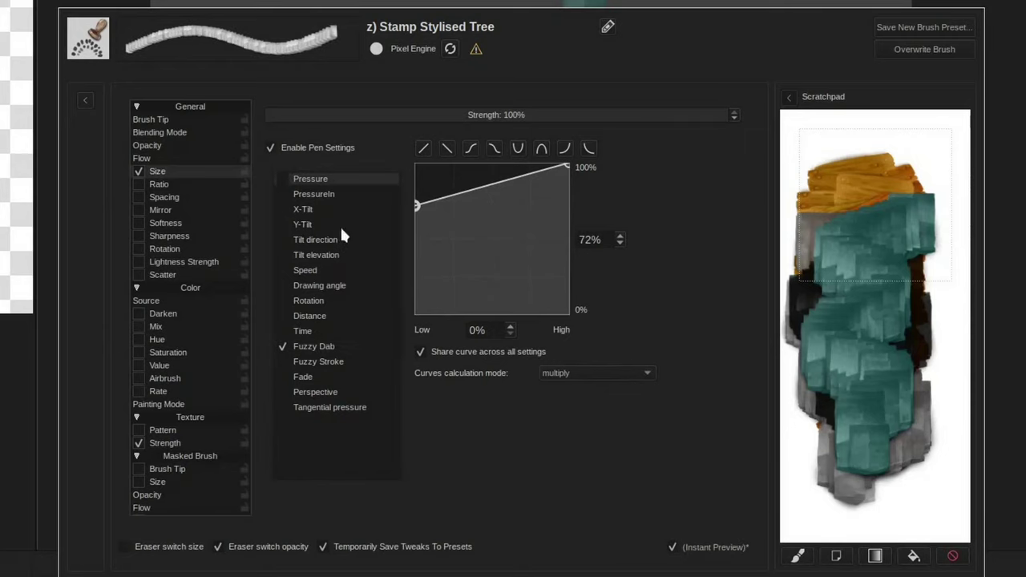
{"action": "left_click", "coordinate": [952, 555]}
{"action": "mouse_move", "coordinate": [909, 461]}
{"action": "left_mouse_down"}
{"action": "mouse_move", "coordinate": [812, 384]}
{"action": "mouse_move", "coordinate": [820, 333]}
{"action": "mouse_move", "coordinate": [898, 310]}
{"action": "mouse_move", "coordinate": [918, 283]}
{"action": "mouse_move", "coordinate": [871, 248]}
{"action": "mouse_move", "coordinate": [831, 271]}
{"action": "mouse_move", "coordinate": [840, 312]}
{"action": "mouse_move", "coordinate": [887, 343]}
{"action": "mouse_move", "coordinate": [899, 368]}
{"action": "mouse_move", "coordinate": [858, 414]}
{"action": "left_mouse_up"}
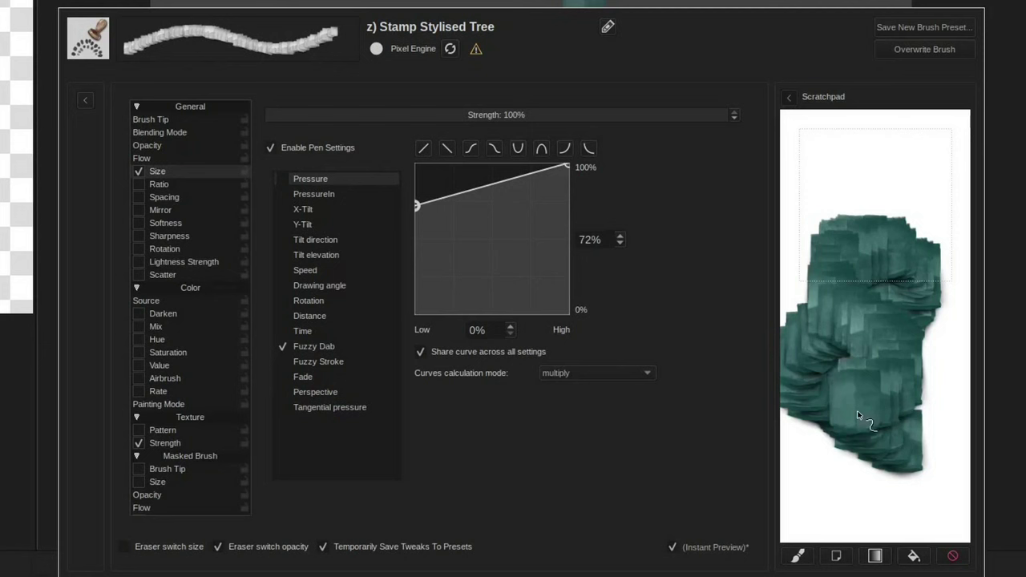
Increase the tiles tip's spacing to 5.12 and test the stroke on a cleared scratchpad.
{"action": "left_click", "coordinate": [207, 119]}
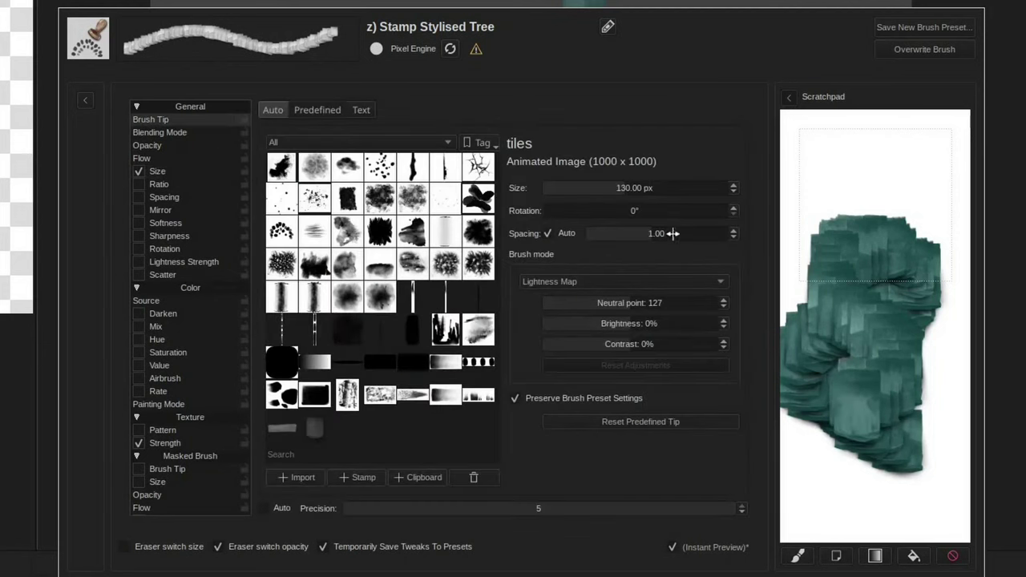
{"action": "left_click_drag", "start_coordinate": [657, 233], "coordinate": [699, 233]}
{"action": "left_click", "coordinate": [952, 555]}
{"action": "mouse_move", "coordinate": [819, 457]}
{"action": "left_mouse_down"}
{"action": "mouse_move", "coordinate": [895, 449]}
{"action": "mouse_move", "coordinate": [865, 401]}
{"action": "mouse_move", "coordinate": [889, 369]}
{"action": "mouse_move", "coordinate": [938, 353]}
{"action": "mouse_move", "coordinate": [853, 313]}
{"action": "mouse_move", "coordinate": [874, 216]}
{"action": "left_mouse_up"}
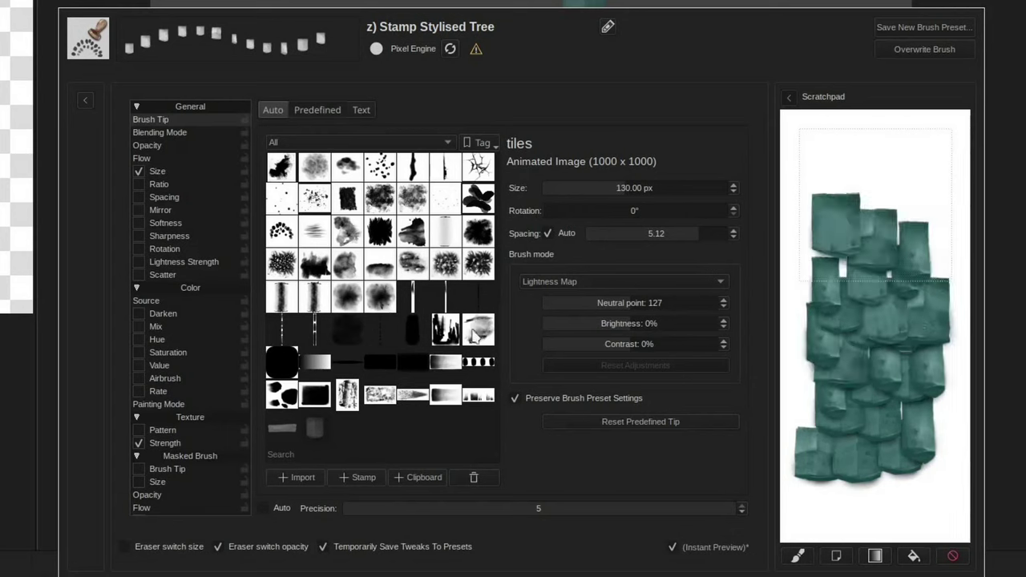
Enable the Ratio option and test its pressure response on the scratchpad, clearing it in between.
{"action": "left_click", "coordinate": [162, 183]}
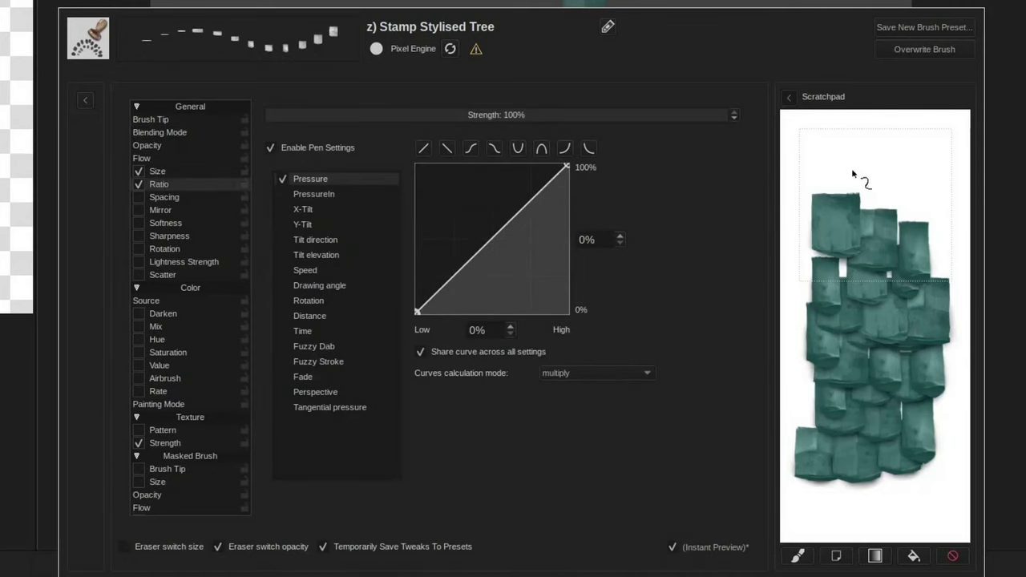
{"action": "mouse_move", "coordinate": [853, 174]}
{"action": "left_mouse_down"}
{"action": "mouse_move", "coordinate": [877, 185]}
{"action": "mouse_move", "coordinate": [846, 210]}
{"action": "mouse_move", "coordinate": [872, 222]}
{"action": "mouse_move", "coordinate": [857, 271]}
{"action": "mouse_move", "coordinate": [878, 306]}
{"action": "mouse_move", "coordinate": [847, 336]}
{"action": "mouse_move", "coordinate": [872, 377]}
{"action": "left_mouse_up"}
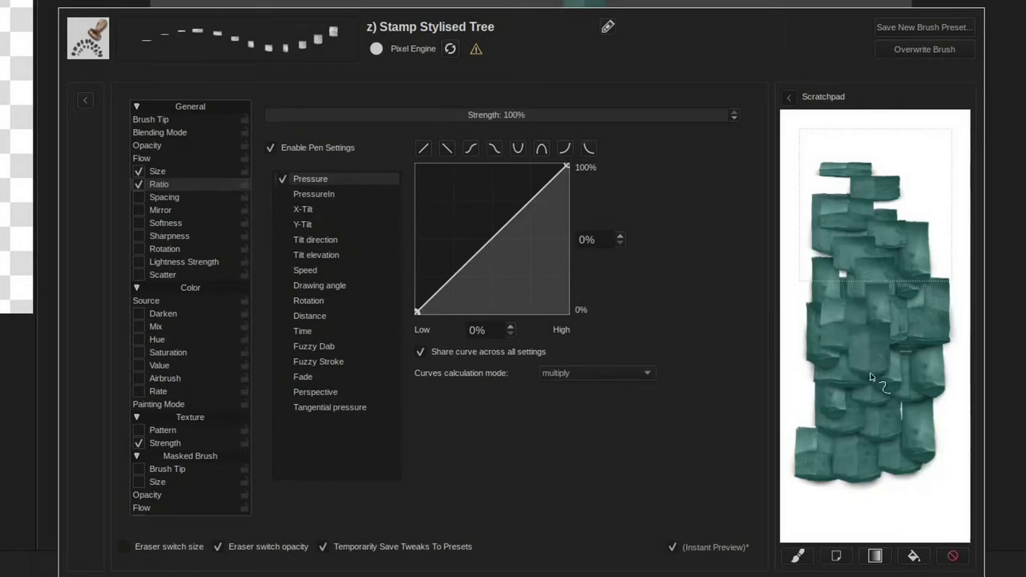
{"action": "left_click", "coordinate": [952, 555]}
{"action": "left_click", "coordinate": [904, 467]}
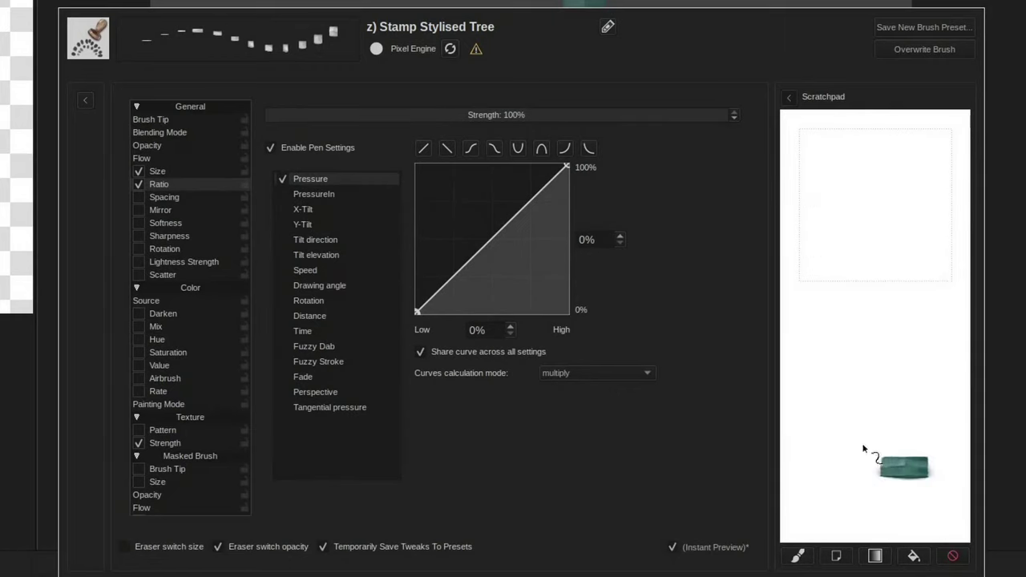
{"action": "mouse_move", "coordinate": [863, 448]}
{"action": "left_mouse_down"}
{"action": "mouse_move", "coordinate": [865, 420]}
{"action": "mouse_move", "coordinate": [906, 393]}
{"action": "left_mouse_up"}
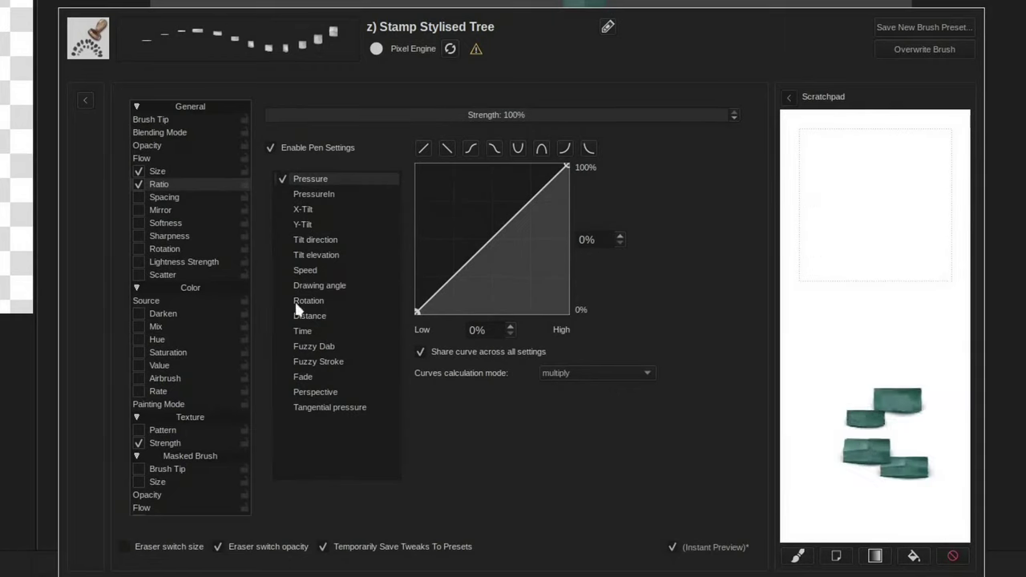
Drive ratio by Fuzzy Dab instead of Pressure, raise its curve's low end for subtle variation, and paint test strokes.
{"action": "left_click", "coordinate": [283, 346]}
{"action": "left_click", "coordinate": [282, 179]}
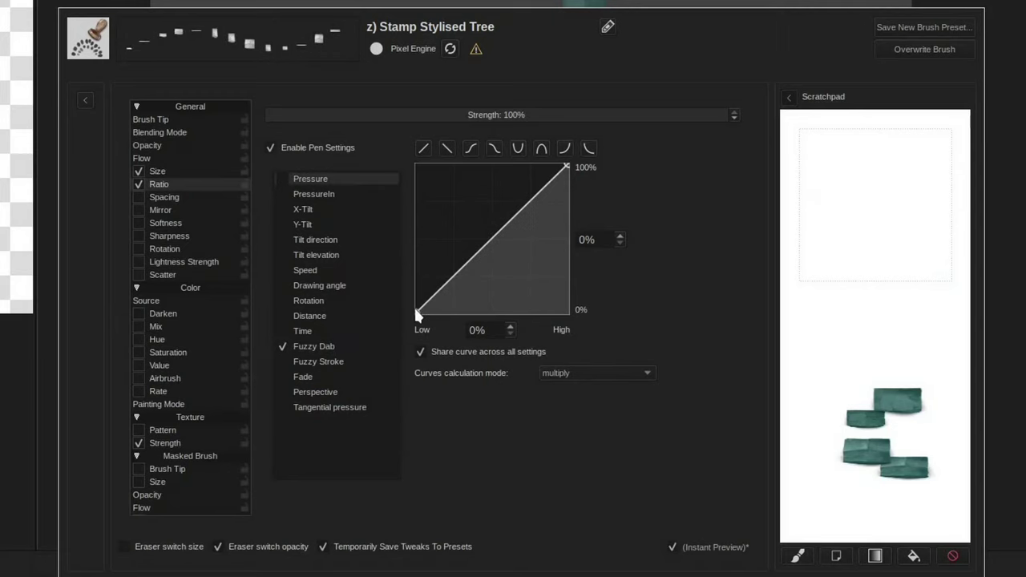
{"action": "left_click_drag", "start_coordinate": [417, 311], "coordinate": [394, 201]}
{"action": "left_click", "coordinate": [836, 210]}
{"action": "mouse_move", "coordinate": [831, 240]}
{"action": "left_mouse_down"}
{"action": "mouse_move", "coordinate": [854, 265]}
{"action": "mouse_move", "coordinate": [834, 306]}
{"action": "mouse_move", "coordinate": [874, 308]}
{"action": "mouse_move", "coordinate": [880, 253]}
{"action": "mouse_move", "coordinate": [903, 219]}
{"action": "left_mouse_up"}
{"action": "left_click_drag", "start_coordinate": [417, 202], "coordinate": [416, 192]}
{"action": "mouse_move", "coordinate": [862, 222]}
{"action": "left_mouse_down"}
{"action": "mouse_move", "coordinate": [851, 257]}
{"action": "mouse_move", "coordinate": [826, 251]}
{"action": "left_mouse_up"}
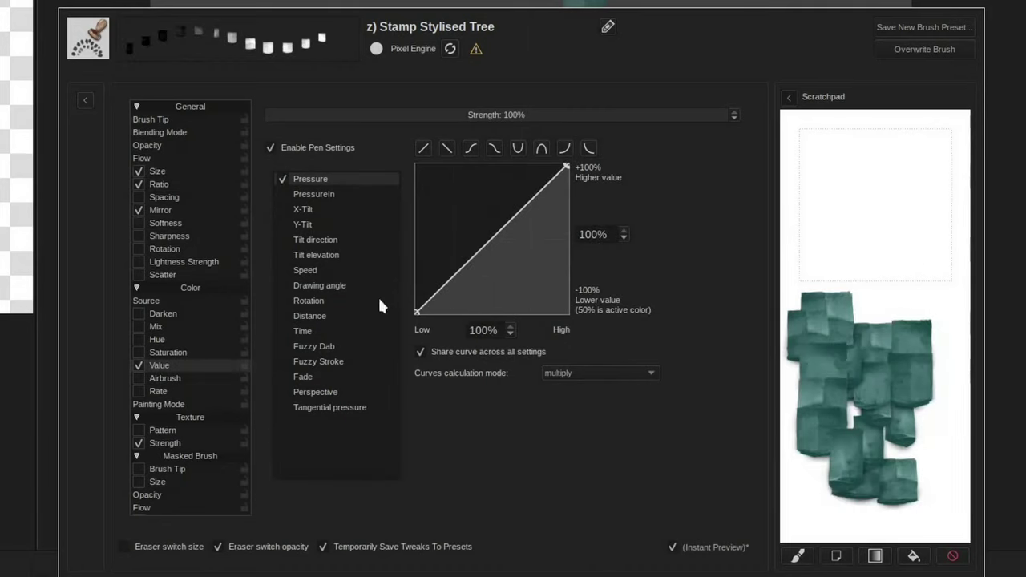
Drive the color Value option by Fuzzy Dab instead of Pressure and test it on a cleared scratchpad.
{"action": "left_click", "coordinate": [282, 345]}
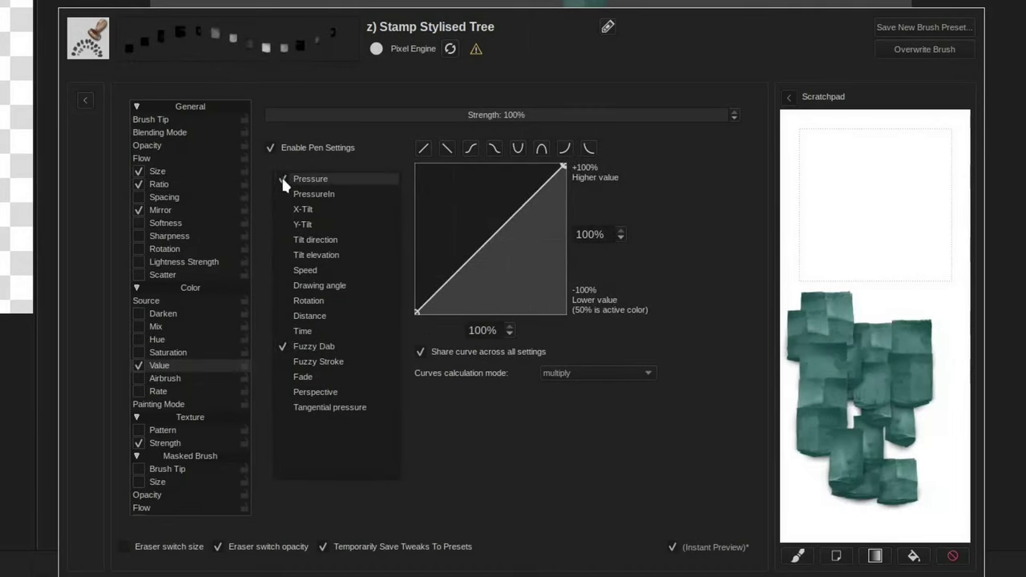
{"action": "left_click", "coordinate": [282, 178]}
{"action": "left_click", "coordinate": [952, 556]}
{"action": "mouse_move", "coordinate": [844, 353]}
{"action": "left_mouse_down"}
{"action": "mouse_move", "coordinate": [872, 296]}
{"action": "mouse_move", "coordinate": [855, 370]}
{"action": "mouse_move", "coordinate": [873, 435]}
{"action": "mouse_move", "coordinate": [861, 442]}
{"action": "mouse_move", "coordinate": [896, 360]}
{"action": "mouse_move", "coordinate": [878, 293]}
{"action": "left_mouse_up"}
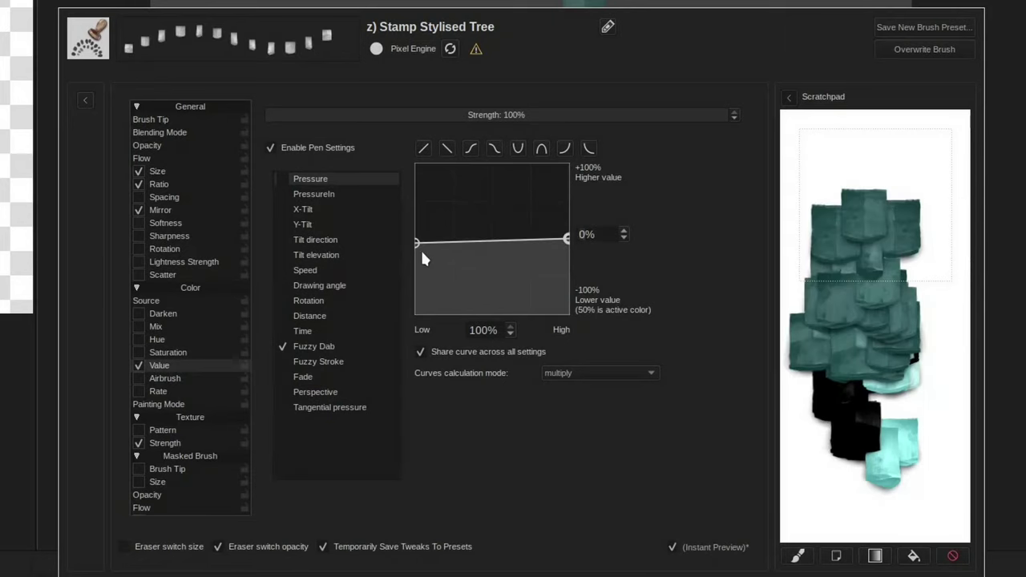
Fine-tune the low end of the Value curve to -13%, testing the tile brightness variation on the scratchpad.
{"action": "left_click_drag", "start_coordinate": [416, 243], "coordinate": [416, 249]}
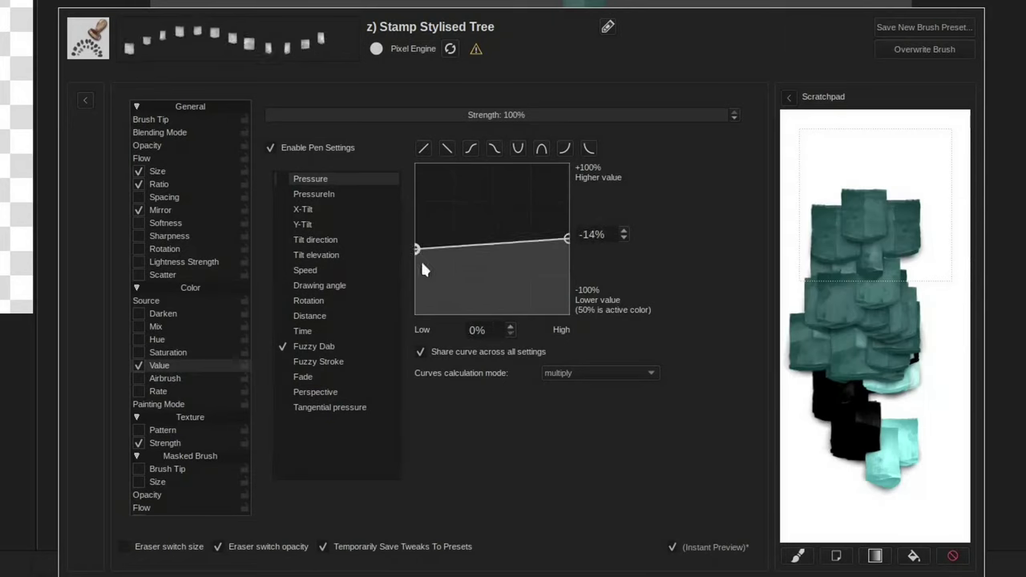
{"action": "mouse_move", "coordinate": [901, 194]}
{"action": "left_mouse_down"}
{"action": "mouse_move", "coordinate": [873, 242]}
{"action": "mouse_move", "coordinate": [866, 298]}
{"action": "mouse_move", "coordinate": [863, 249]}
{"action": "mouse_move", "coordinate": [845, 306]}
{"action": "mouse_move", "coordinate": [893, 338]}
{"action": "mouse_move", "coordinate": [905, 281]}
{"action": "mouse_move", "coordinate": [854, 304]}
{"action": "mouse_move", "coordinate": [837, 349]}
{"action": "mouse_move", "coordinate": [842, 246]}
{"action": "mouse_move", "coordinate": [895, 318]}
{"action": "mouse_move", "coordinate": [841, 376]}
{"action": "mouse_move", "coordinate": [886, 413]}
{"action": "left_mouse_up"}
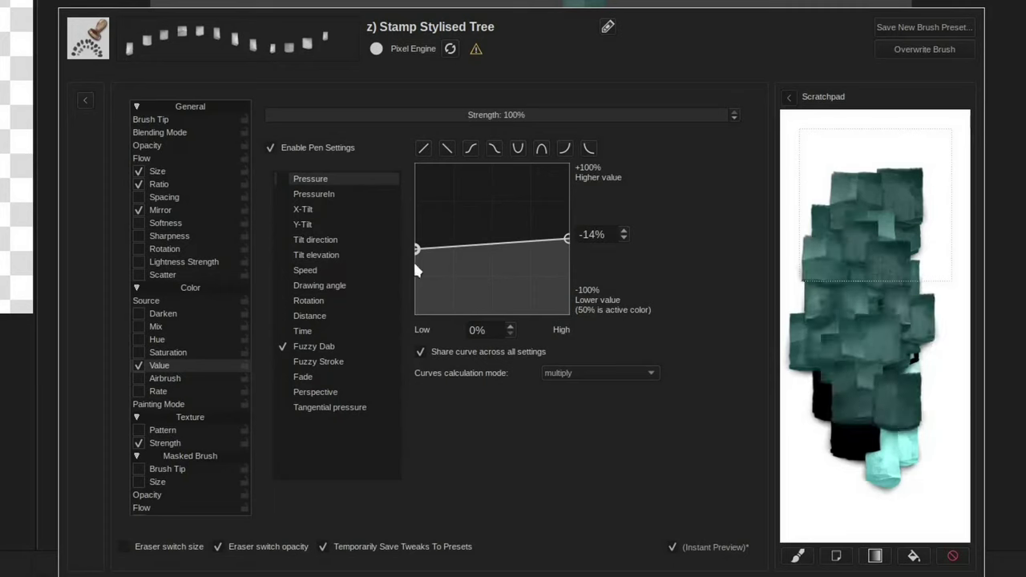
{"action": "left_click_drag", "start_coordinate": [417, 250], "coordinate": [417, 248]}
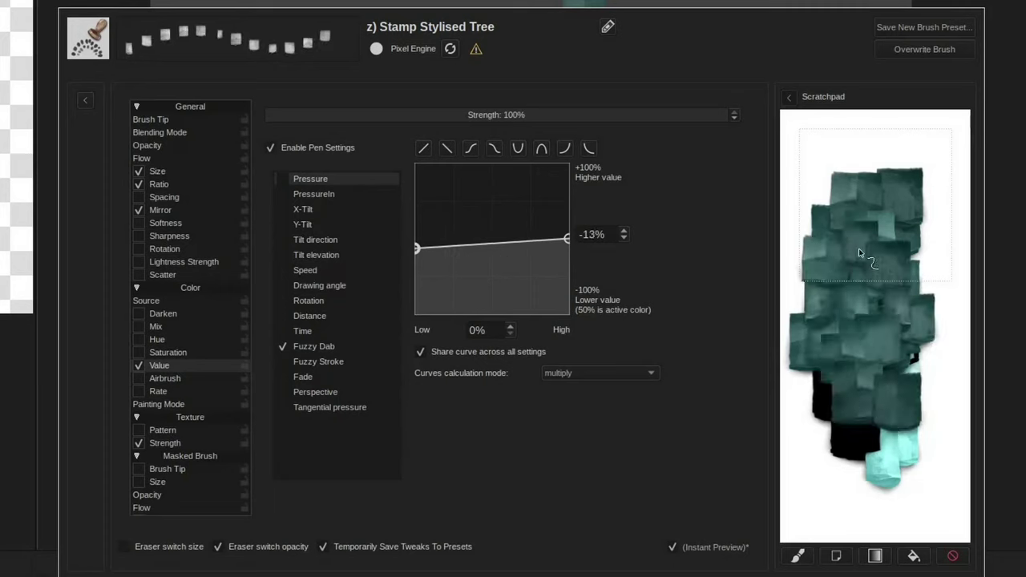
Enable Hue variation driven by Fuzzy Dab instead of Pressure, with its curve running from -10° to 6°.
{"action": "left_click", "coordinate": [139, 339]}
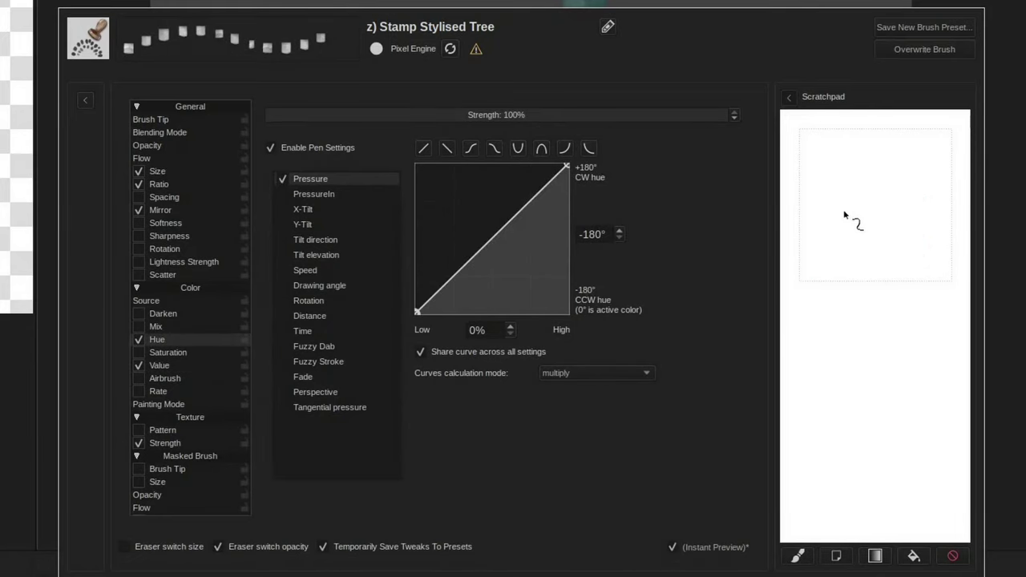
{"action": "mouse_move", "coordinate": [845, 215]}
{"action": "left_mouse_down"}
{"action": "mouse_move", "coordinate": [840, 349]}
{"action": "mouse_move", "coordinate": [863, 278]}
{"action": "mouse_move", "coordinate": [906, 249]}
{"action": "mouse_move", "coordinate": [837, 329]}
{"action": "mouse_move", "coordinate": [924, 330]}
{"action": "mouse_move", "coordinate": [859, 331]}
{"action": "mouse_move", "coordinate": [832, 287]}
{"action": "mouse_move", "coordinate": [858, 248]}
{"action": "mouse_move", "coordinate": [911, 214]}
{"action": "mouse_move", "coordinate": [894, 172]}
{"action": "left_mouse_up"}
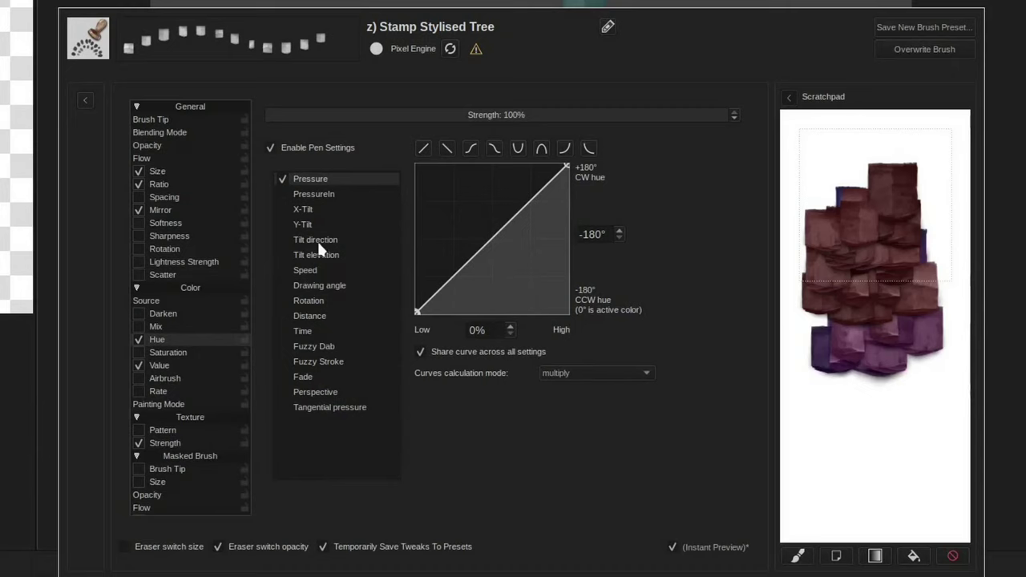
{"action": "left_click", "coordinate": [283, 346]}
{"action": "left_click", "coordinate": [281, 178]}
{"action": "mouse_move", "coordinate": [826, 229]}
{"action": "left_mouse_down"}
{"action": "mouse_move", "coordinate": [864, 321]}
{"action": "mouse_move", "coordinate": [882, 320]}
{"action": "mouse_move", "coordinate": [825, 353]}
{"action": "left_mouse_up"}
{"action": "left_click", "coordinate": [953, 555]}
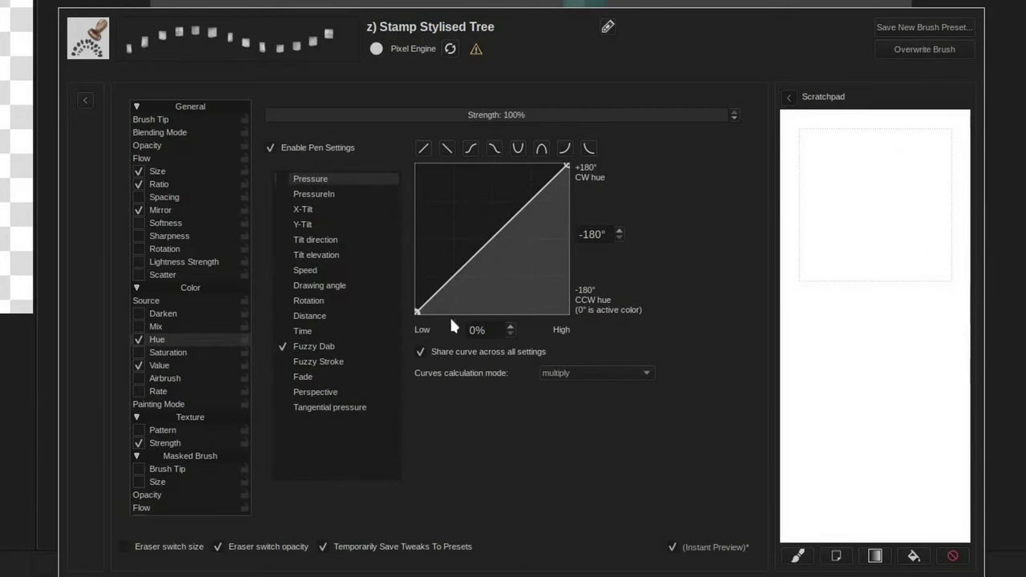
{"action": "left_click_drag", "start_coordinate": [415, 312], "coordinate": [400, 240]}
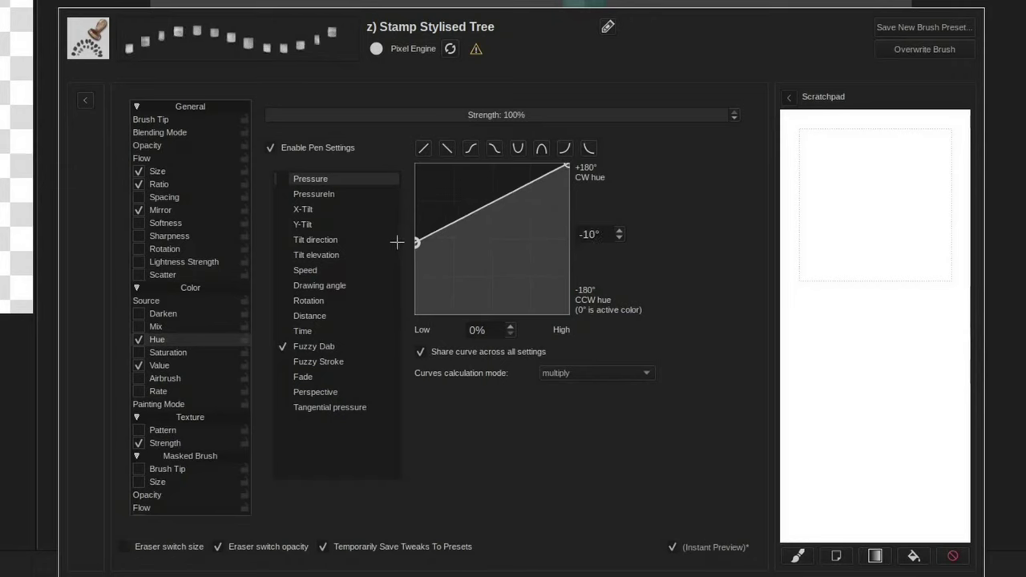
{"action": "left_click_drag", "start_coordinate": [565, 169], "coordinate": [567, 236]}
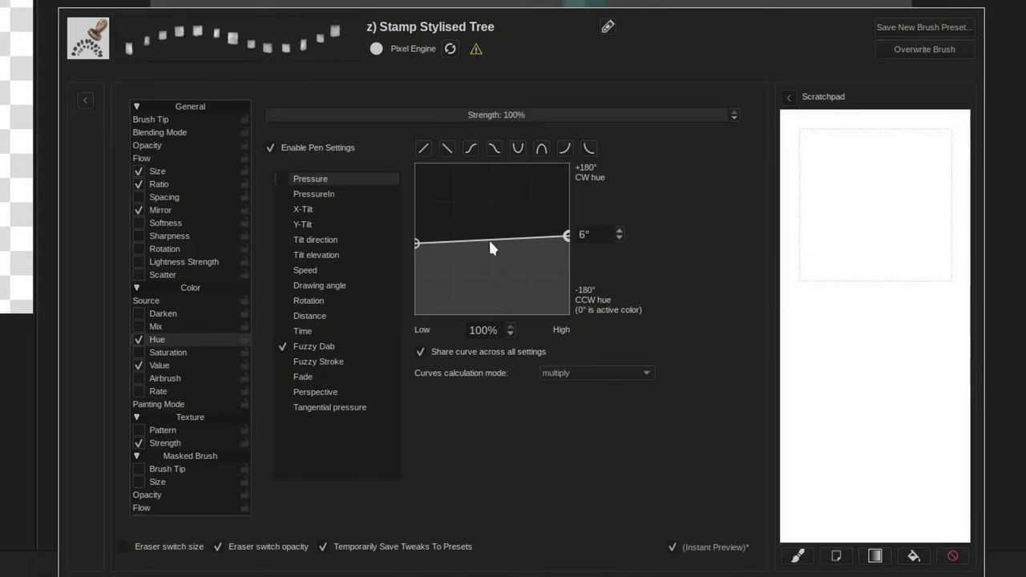
Enable Lightness Strength controlled by Pressure and test the tile stroke on the scratchpad.
{"action": "left_click", "coordinate": [138, 261]}
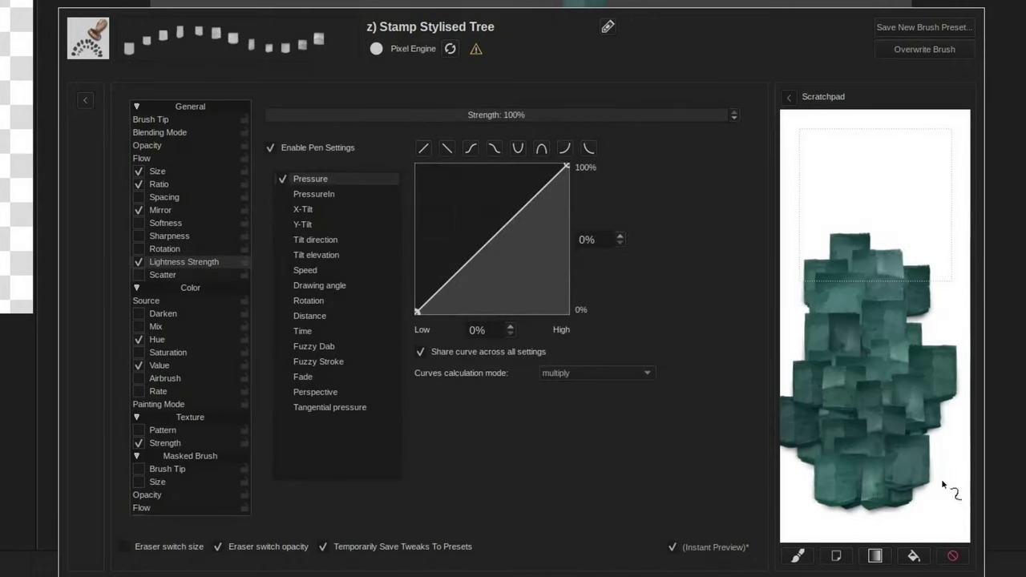
{"action": "mouse_move", "coordinate": [842, 228]}
{"action": "left_mouse_down"}
{"action": "mouse_move", "coordinate": [873, 265]}
{"action": "mouse_move", "coordinate": [892, 416]}
{"action": "mouse_move", "coordinate": [816, 424]}
{"action": "left_mouse_up"}
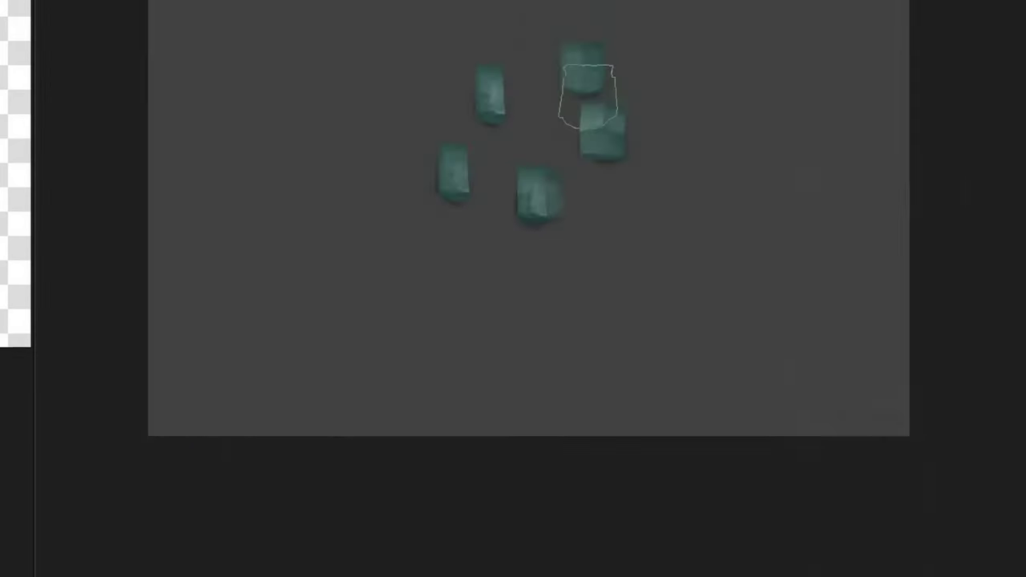
Pick a green painting color and paint overlapping tile strokes across and above the teal tiles on the canvas.
{"action": "key", "text": "shift+i"}
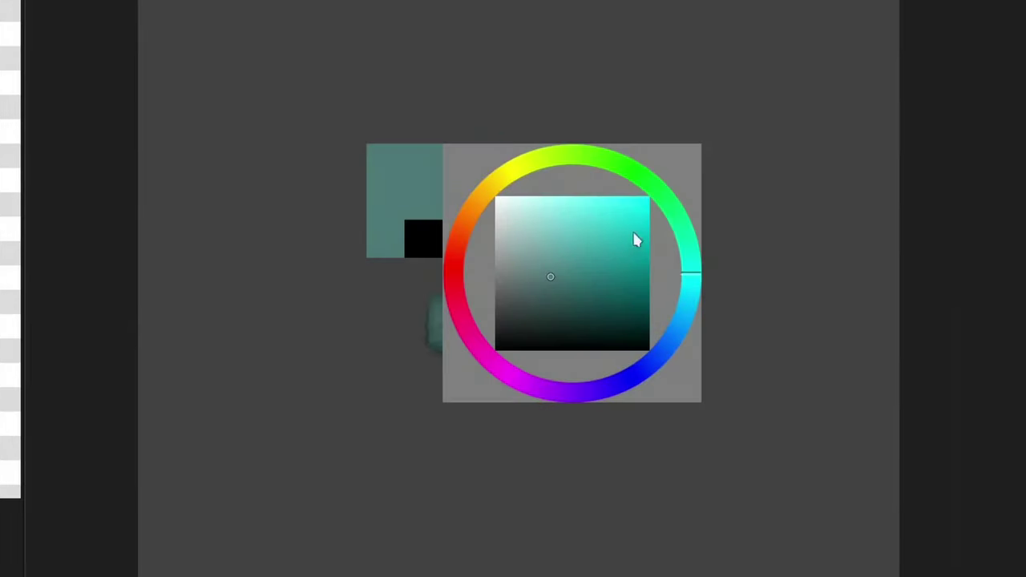
{"action": "left_click", "coordinate": [656, 182]}
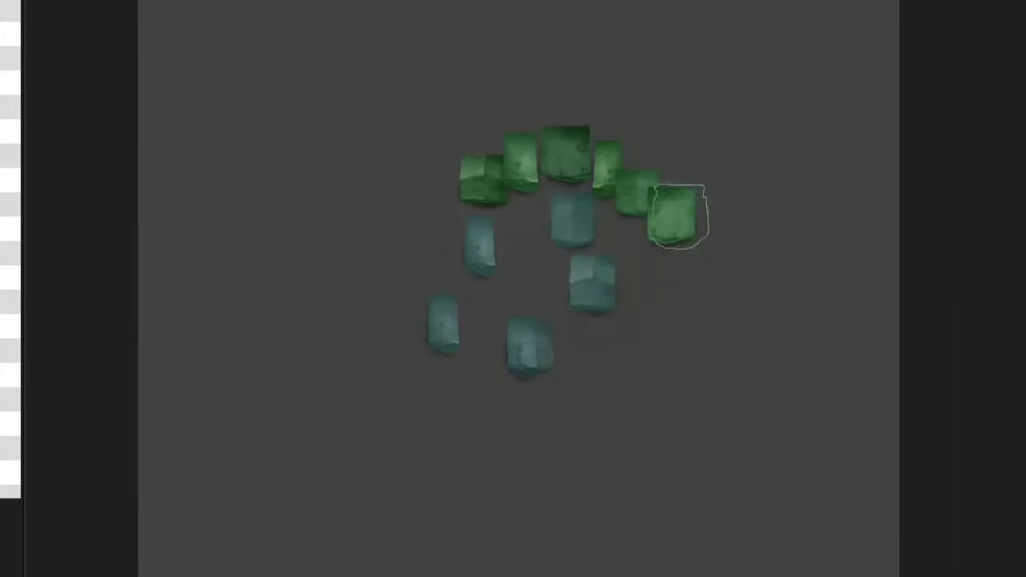
{"action": "mouse_move", "coordinate": [778, 206]}
{"action": "left_mouse_down"}
{"action": "mouse_move", "coordinate": [490, 205]}
{"action": "mouse_move", "coordinate": [426, 240]}
{"action": "left_mouse_up"}
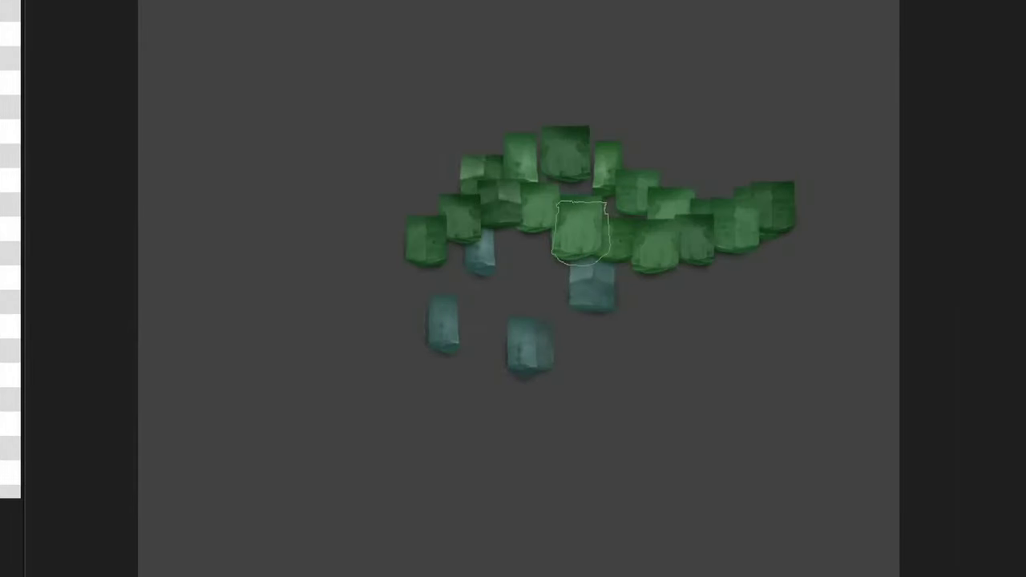
{"action": "left_click", "coordinate": [574, 258]}
Paint a flat solid patch in the same green below the tiles, and stamp tiles over it with the tile brush for comparison.
{"action": "right_click", "coordinate": [563, 299]}
{"action": "left_click", "coordinate": [501, 207]}
{"action": "mouse_move", "coordinate": [542, 263]}
{"action": "left_mouse_down"}
{"action": "mouse_move", "coordinate": [598, 314]}
{"action": "mouse_move", "coordinate": [545, 276]}
{"action": "left_mouse_up"}
{"action": "left_click_drag", "start_coordinate": [575, 207], "coordinate": [572, 180]}
{"action": "right_click", "coordinate": [575, 380]}
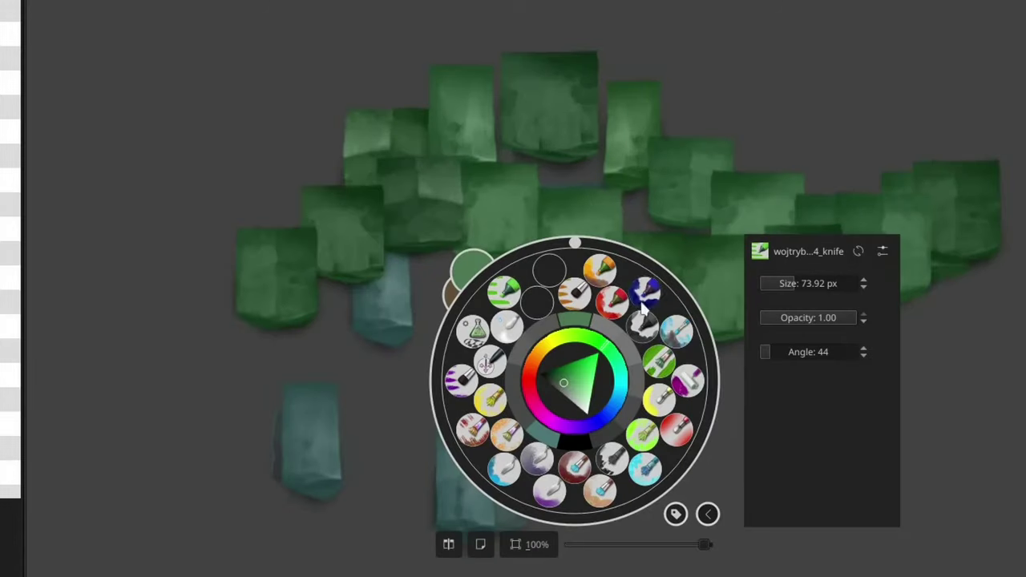
{"action": "left_click", "coordinate": [696, 287]}
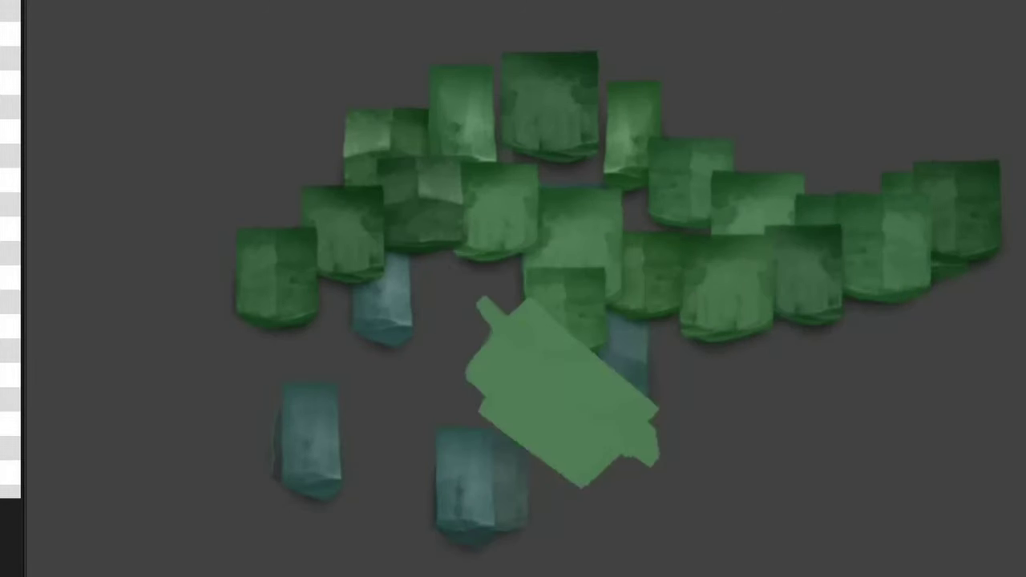
{"action": "left_click", "coordinate": [633, 340]}
{"action": "left_click", "coordinate": [529, 328]}
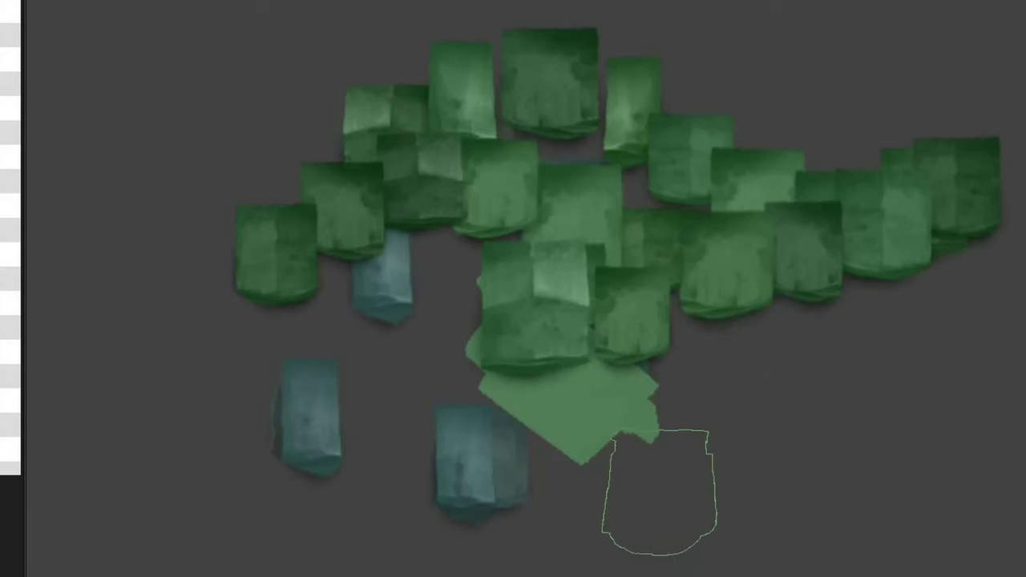
Try a lightness map Neutral point of 136, settle on 106, and test tile strokes over the flat green patch.
{"action": "key", "text": "F5"}
{"action": "left_click_drag", "start_coordinate": [619, 301], "coordinate": [623, 301]}
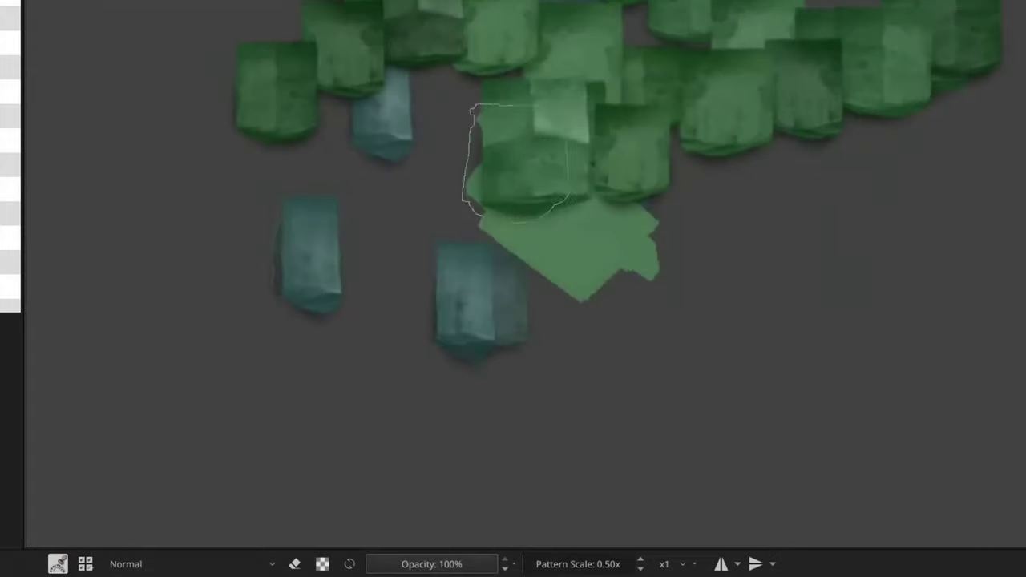
{"action": "left_click", "coordinate": [521, 180]}
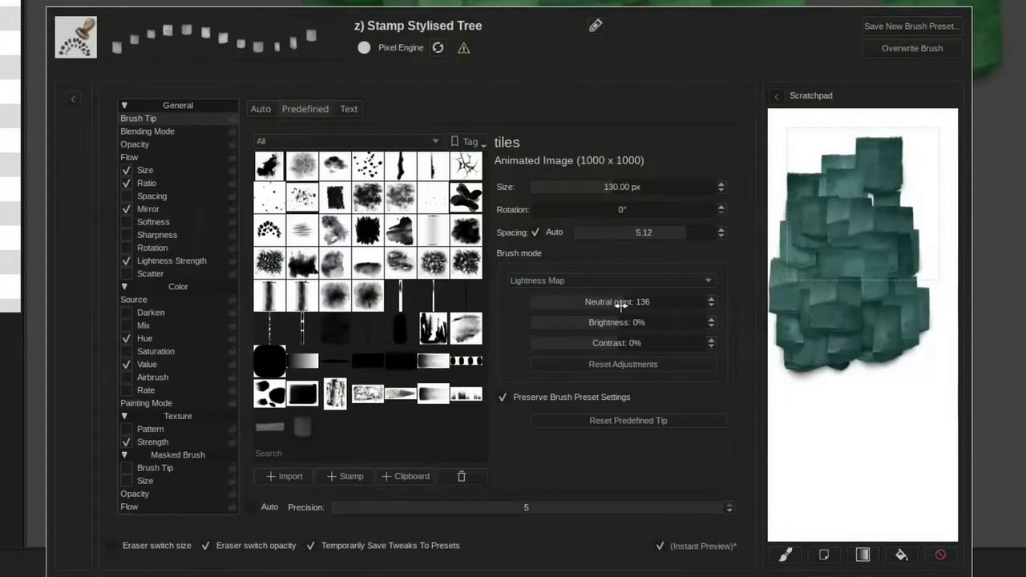
{"action": "left_click_drag", "start_coordinate": [618, 301], "coordinate": [600, 302]}
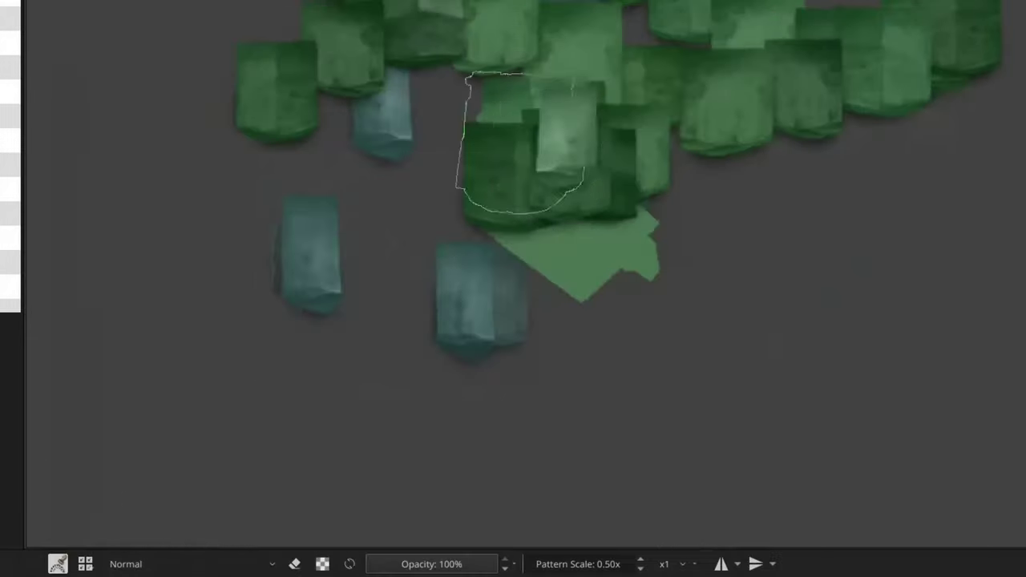
{"action": "mouse_move", "coordinate": [521, 142]}
{"action": "left_mouse_down"}
{"action": "mouse_move", "coordinate": [626, 178]}
{"action": "mouse_move", "coordinate": [657, 205]}
{"action": "mouse_move", "coordinate": [698, 191]}
{"action": "mouse_move", "coordinate": [667, 183]}
{"action": "left_mouse_up"}
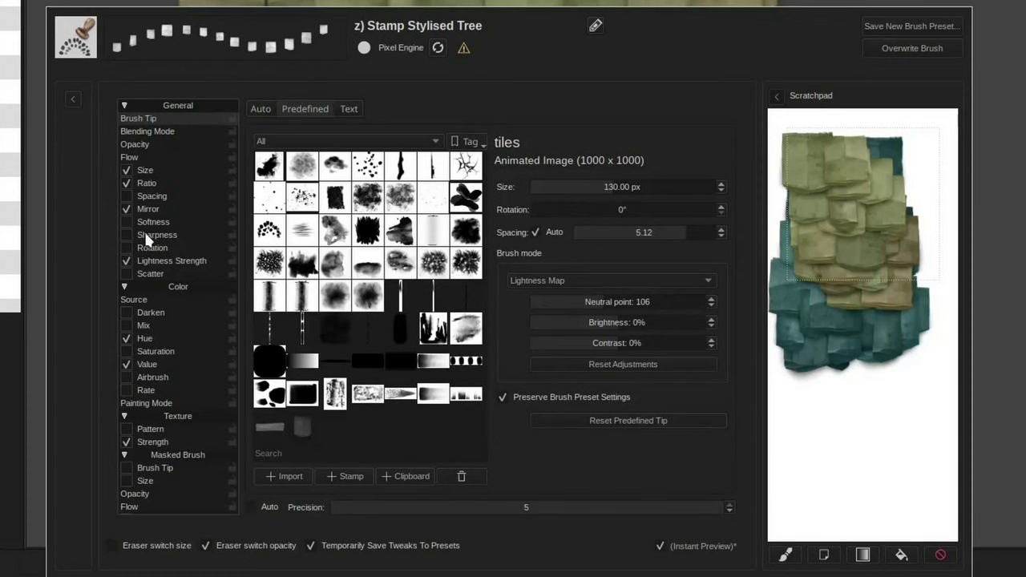
Enable brush Rotation driven by Tilt direction instead of Pressure and test the tile stroke on the scratchpad.
{"action": "left_click", "coordinate": [152, 245]}
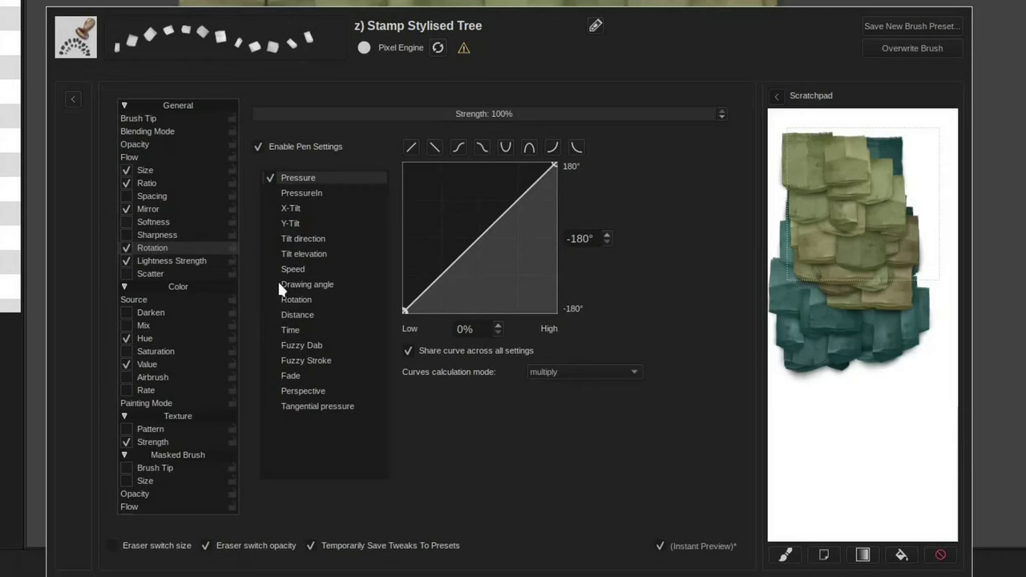
{"action": "left_click", "coordinate": [270, 239]}
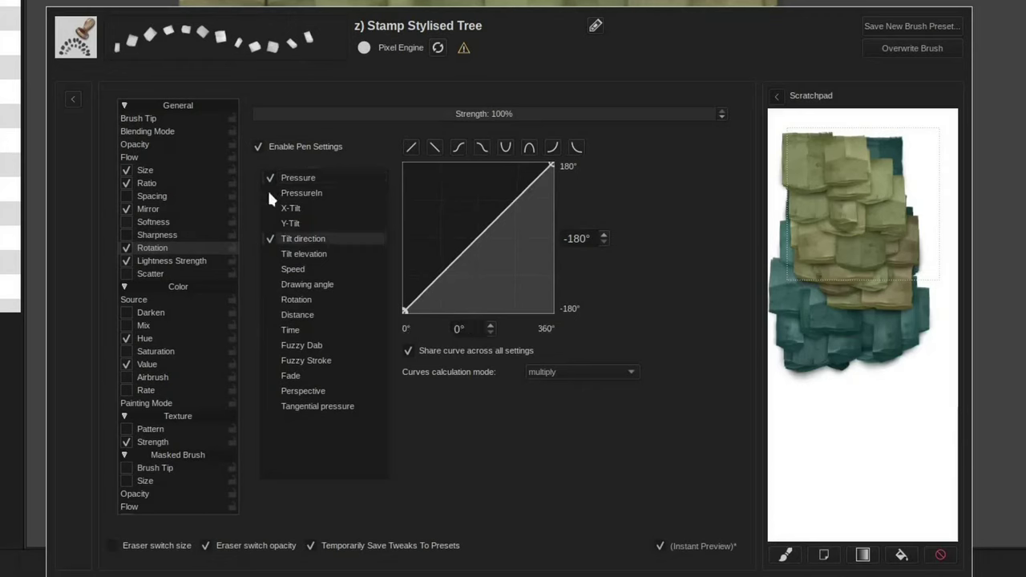
{"action": "left_click", "coordinate": [270, 178]}
{"action": "mouse_move", "coordinate": [870, 245]}
{"action": "left_mouse_down"}
{"action": "mouse_move", "coordinate": [818, 283]}
{"action": "mouse_move", "coordinate": [862, 297]}
{"action": "mouse_move", "coordinate": [869, 334]}
{"action": "mouse_move", "coordinate": [855, 414]}
{"action": "mouse_move", "coordinate": [891, 449]}
{"action": "mouse_move", "coordinate": [847, 436]}
{"action": "mouse_move", "coordinate": [866, 389]}
{"action": "mouse_move", "coordinate": [868, 321]}
{"action": "left_mouse_up"}
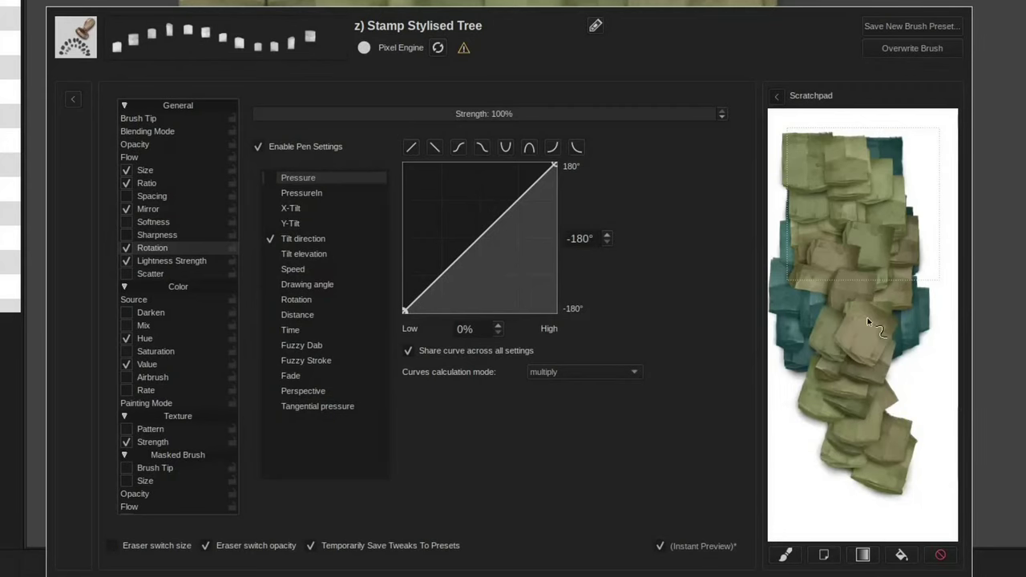
Set the tile brush tip's rotation to 89° and test the tile orientation with strokes on the scratchpad.
{"action": "left_click", "coordinate": [140, 119]}
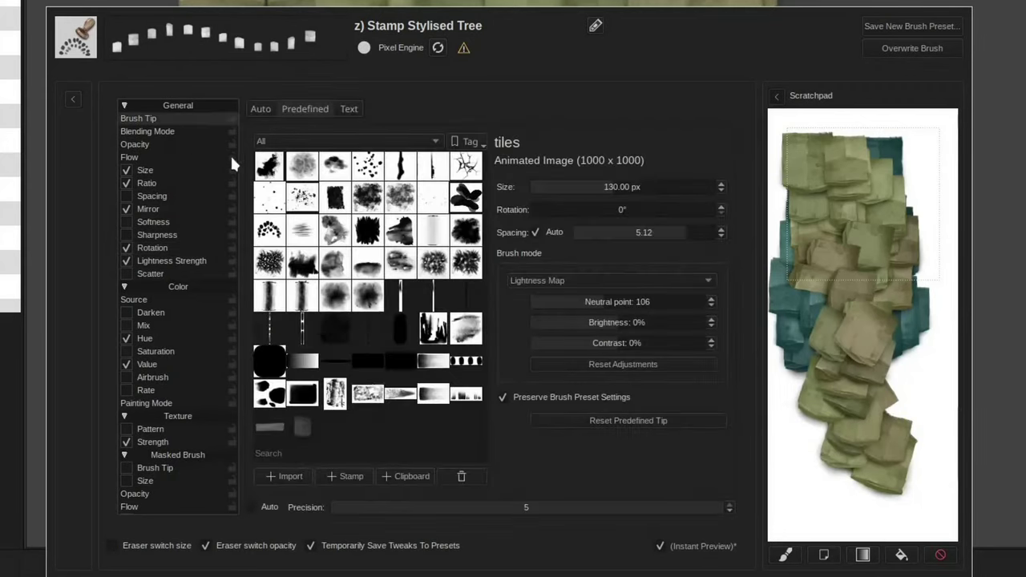
{"action": "left_click_drag", "start_coordinate": [552, 208], "coordinate": [579, 209]}
{"action": "left_click_drag", "start_coordinate": [868, 232], "coordinate": [880, 334]}
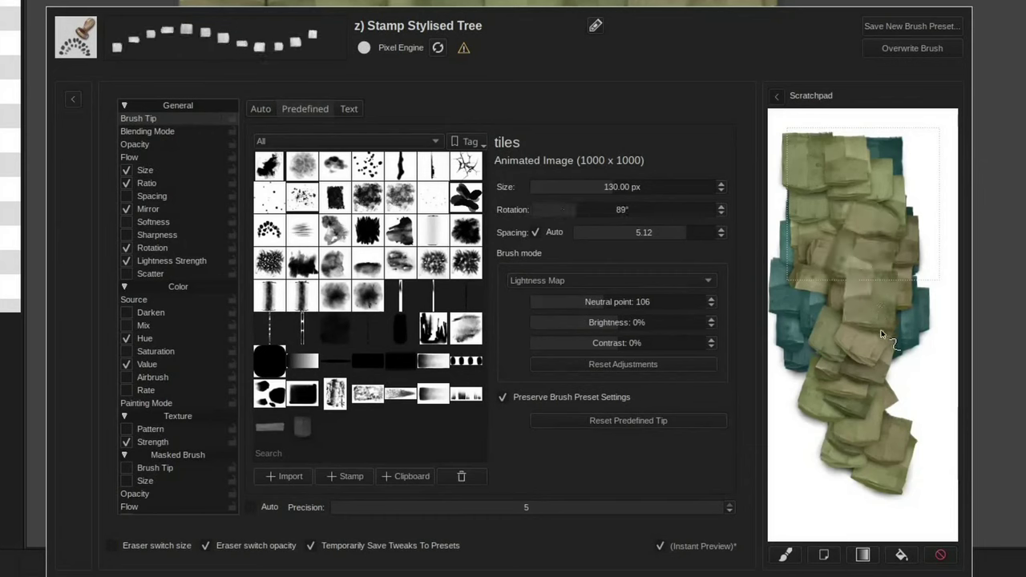
{"action": "mouse_move", "coordinate": [840, 485]}
{"action": "left_mouse_down"}
{"action": "mouse_move", "coordinate": [801, 497]}
{"action": "mouse_move", "coordinate": [797, 435]}
{"action": "left_mouse_up"}
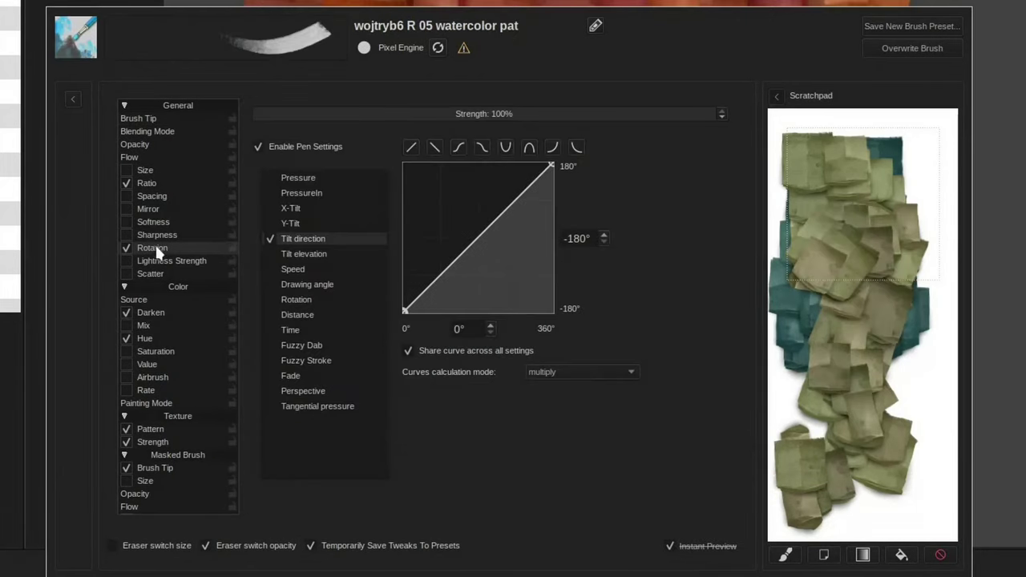
Drive Rotation by Fuzzy Dab instead of Tilt direction, raising the curve's low end to -5° and lowering its high end.
{"action": "left_click", "coordinate": [275, 345]}
{"action": "left_click", "coordinate": [273, 239]}
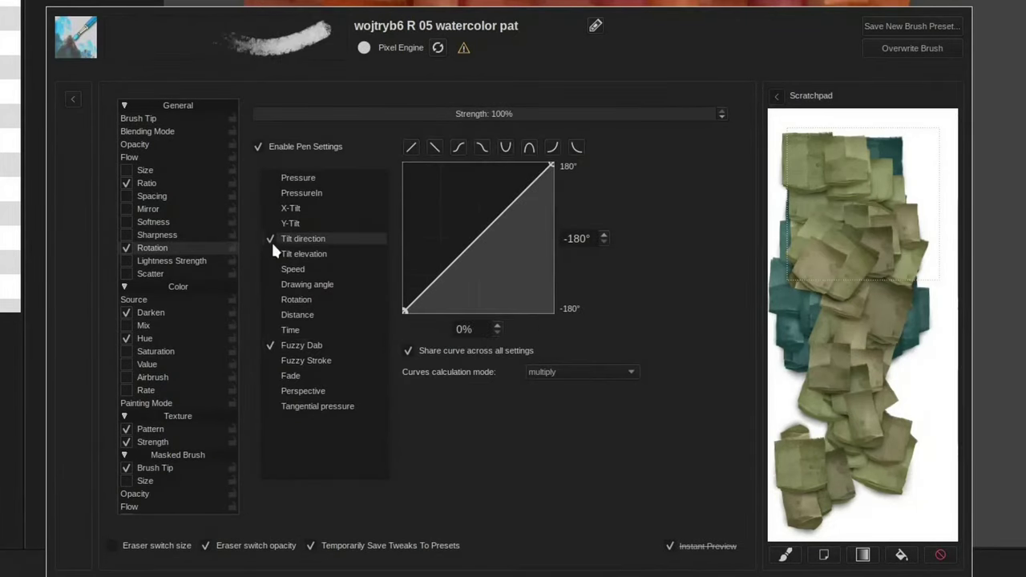
{"action": "left_click", "coordinate": [292, 343]}
{"action": "left_click_drag", "start_coordinate": [404, 312], "coordinate": [381, 239]}
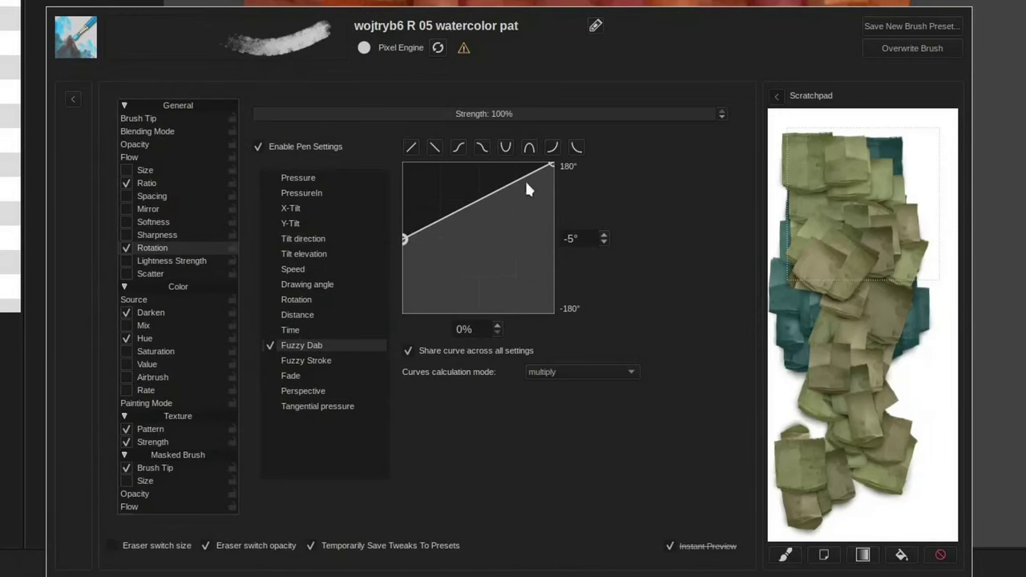
{"action": "left_click_drag", "start_coordinate": [552, 166], "coordinate": [559, 232]}
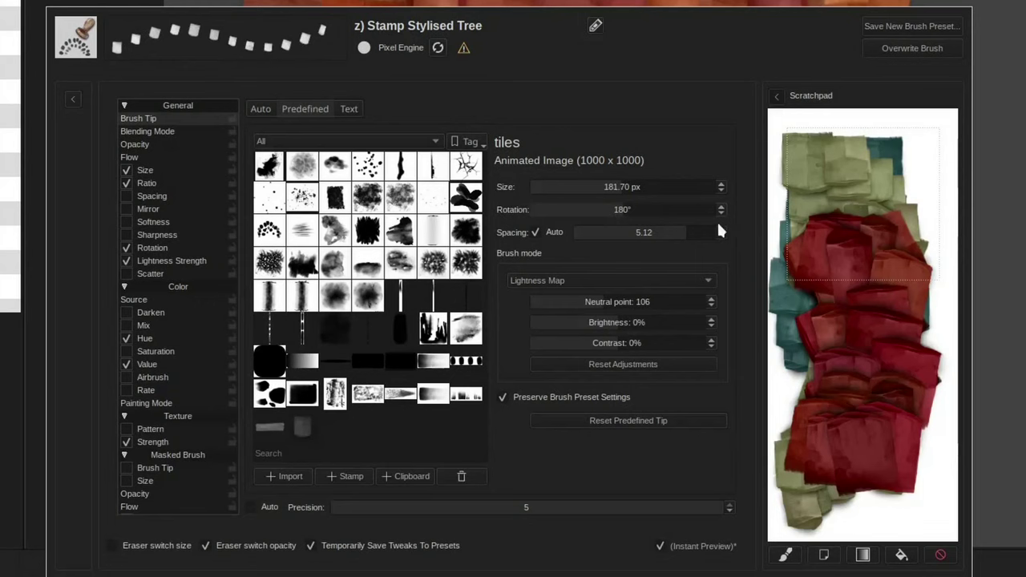
Test the rotated tile stroke down the scratchpad and start saving the brush as a new preset.
{"action": "mouse_move", "coordinate": [849, 185]}
{"action": "left_mouse_down"}
{"action": "mouse_move", "coordinate": [888, 192]}
{"action": "mouse_move", "coordinate": [870, 229]}
{"action": "mouse_move", "coordinate": [887, 308]}
{"action": "mouse_move", "coordinate": [916, 361]}
{"action": "mouse_move", "coordinate": [865, 412]}
{"action": "mouse_move", "coordinate": [882, 465]}
{"action": "left_mouse_up"}
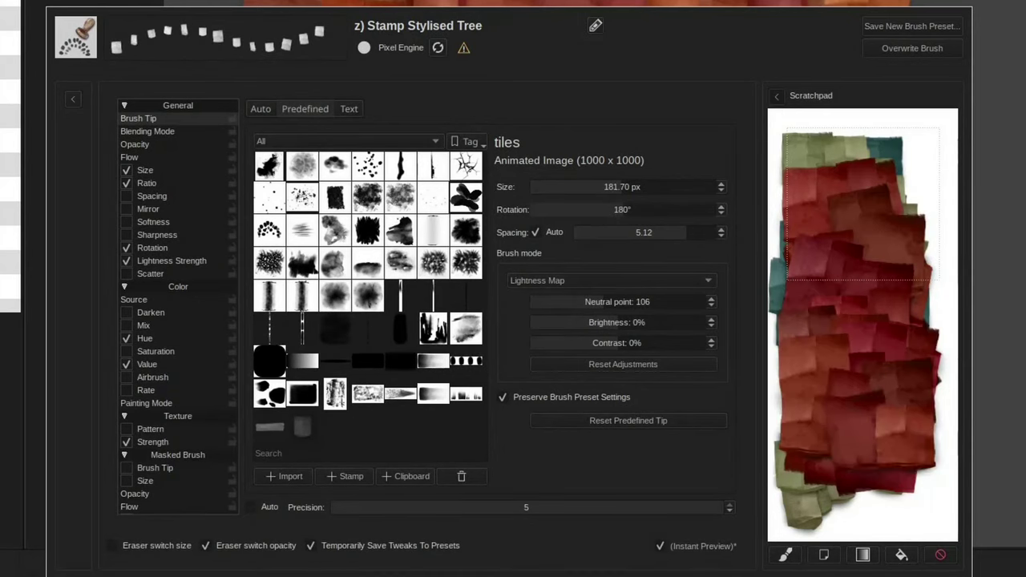
{"action": "left_click", "coordinate": [909, 25]}
{"action": "mouse_move", "coordinate": [315, 174]}
{"action": "left_mouse_down"}
{"action": "mouse_move", "coordinate": [285, 207]}
{"action": "mouse_move", "coordinate": [310, 303]}
{"action": "mouse_move", "coordinate": [376, 344]}
{"action": "mouse_move", "coordinate": [410, 345]}
{"action": "mouse_move", "coordinate": [346, 340]}
{"action": "left_mouse_up"}
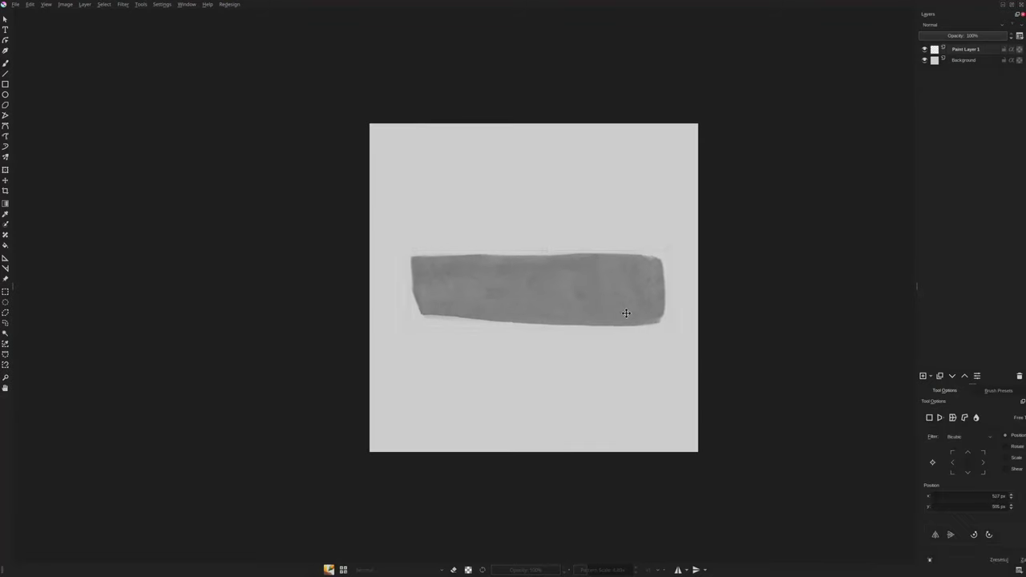
Switch to the watercolor brush and paint nail holes on the plank, two at its right end and one at its left end.
{"action": "right_click", "coordinate": [625, 299]}
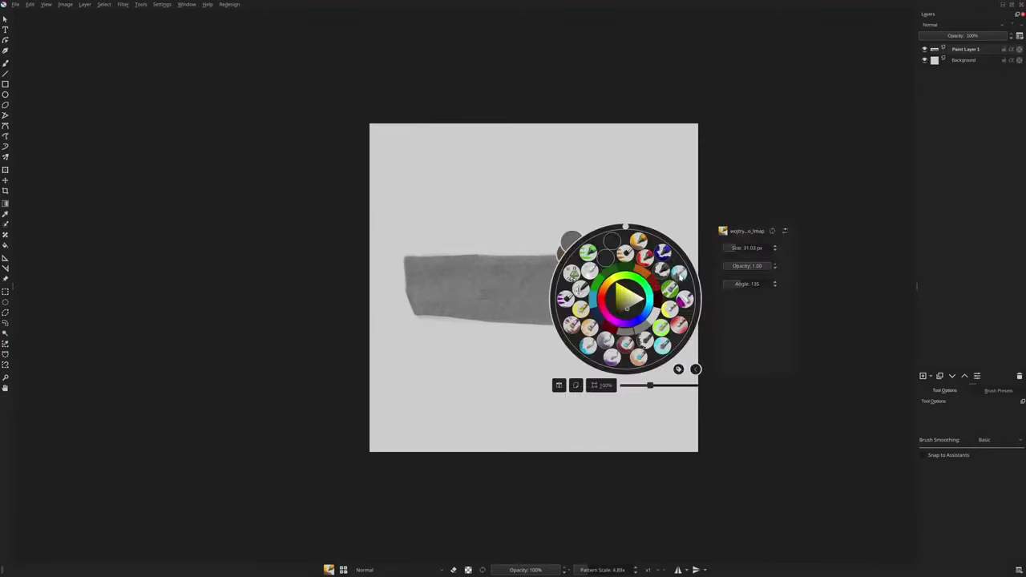
{"action": "left_click", "coordinate": [649, 256]}
{"action": "left_click", "coordinate": [632, 292]}
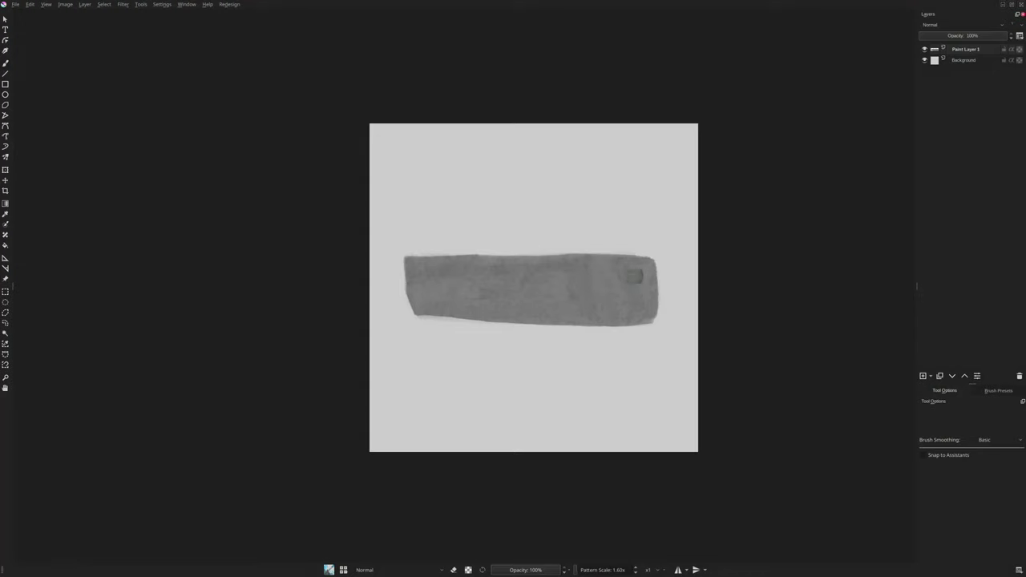
{"action": "left_click", "coordinate": [424, 295]}
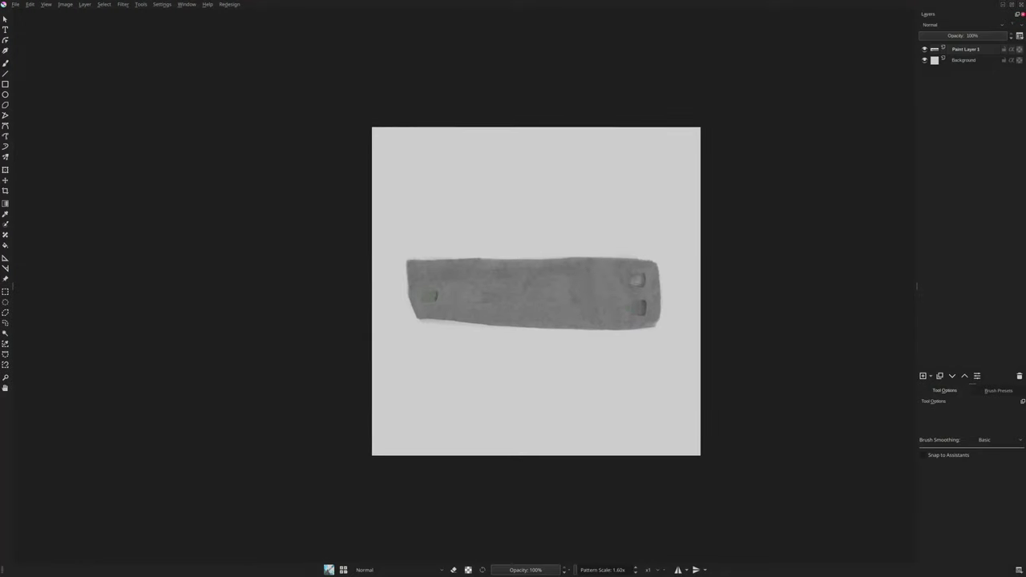
{"action": "scroll", "coordinate": [616, 354], "scroll_direction": "down", "scroll_amount": 5}
{"action": "scroll", "coordinate": [616, 354], "scroll_direction": "up", "scroll_amount": 6}
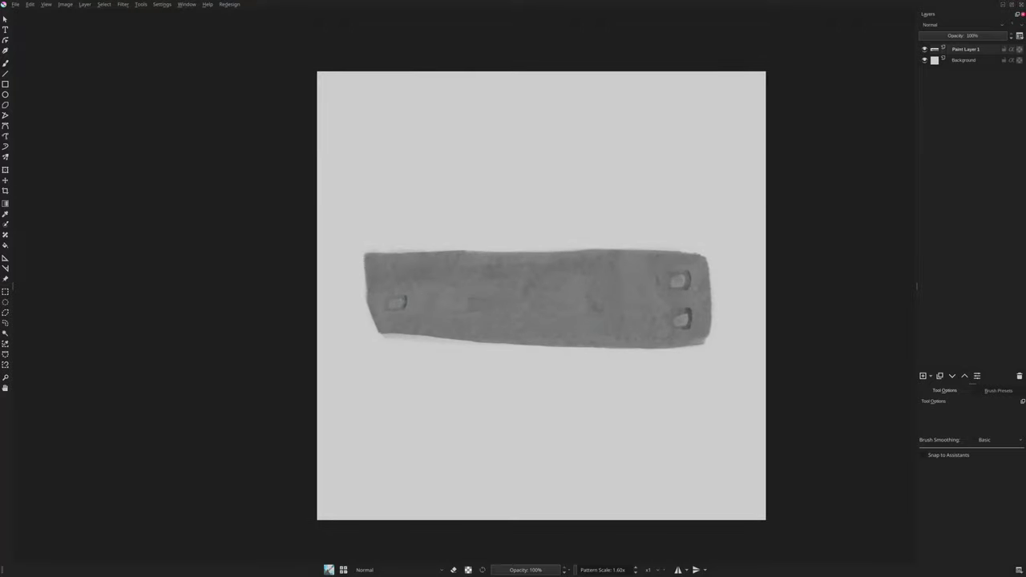
Switch to the impasto brush and paint a curved wood grain streak from the plank's middle down to its lower right.
{"action": "right_click", "coordinate": [595, 333]}
{"action": "left_click", "coordinate": [637, 302]}
{"action": "left_click_drag", "start_coordinate": [584, 309], "coordinate": [659, 302]}
{"action": "key", "text": "ctrl+z"}
{"action": "left_click_drag", "start_coordinate": [536, 299], "coordinate": [645, 319]}
{"action": "key", "text": "ctrl+z"}
{"action": "left_click_drag", "start_coordinate": [473, 291], "coordinate": [622, 321]}
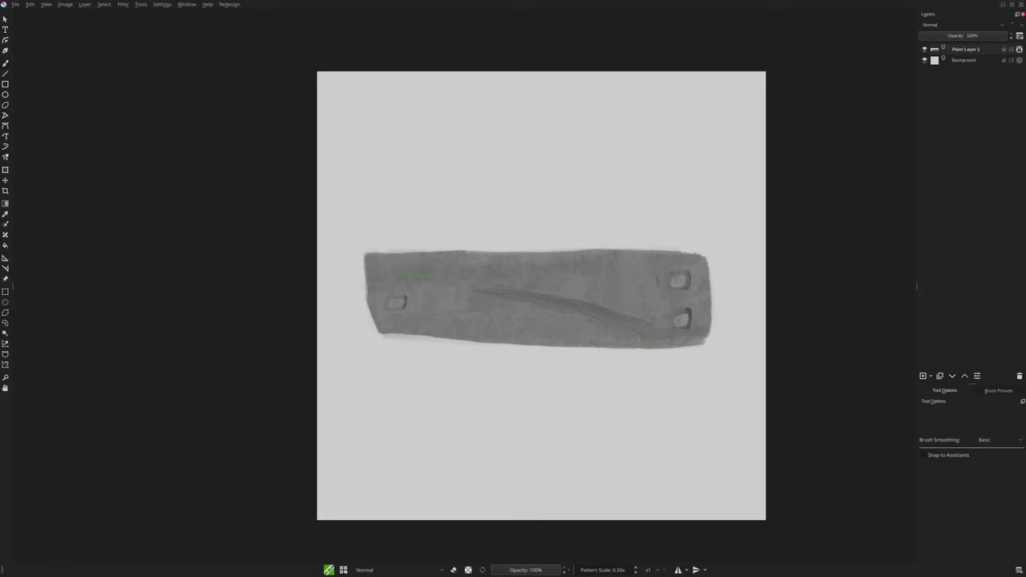
Add more wood grain streaks along the plank, including a long one ending between the two right nail holes, undoing the last stroke.
{"action": "left_click_drag", "start_coordinate": [462, 281], "coordinate": [558, 290]}
{"action": "left_click_drag", "start_coordinate": [561, 335], "coordinate": [410, 317]}
{"action": "scroll", "coordinate": [531, 319], "scroll_direction": "down", "scroll_amount": 3}
{"action": "scroll", "coordinate": [530, 326], "scroll_direction": "up", "scroll_amount": 2}
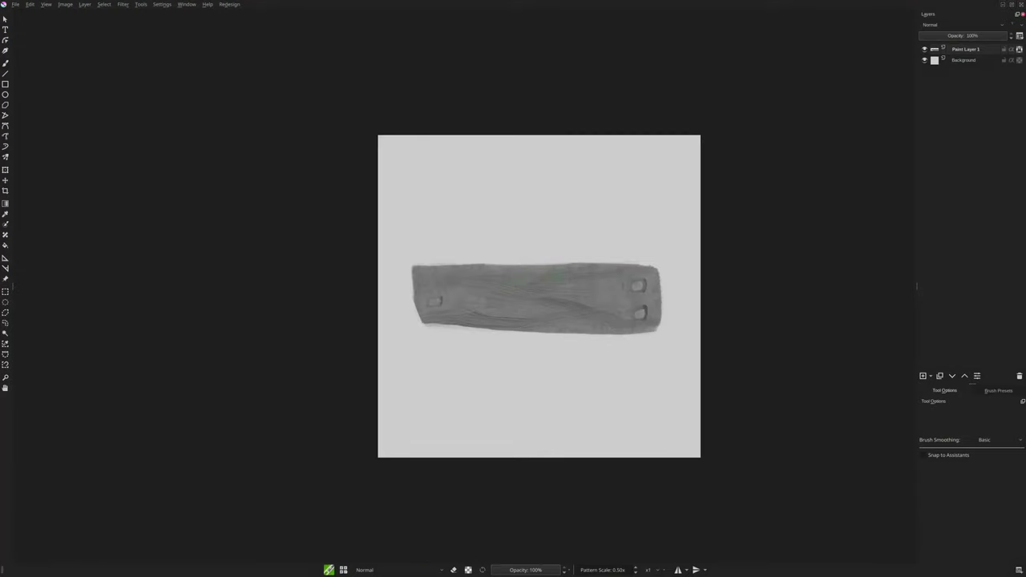
{"action": "left_click_drag", "start_coordinate": [550, 281], "coordinate": [659, 303]}
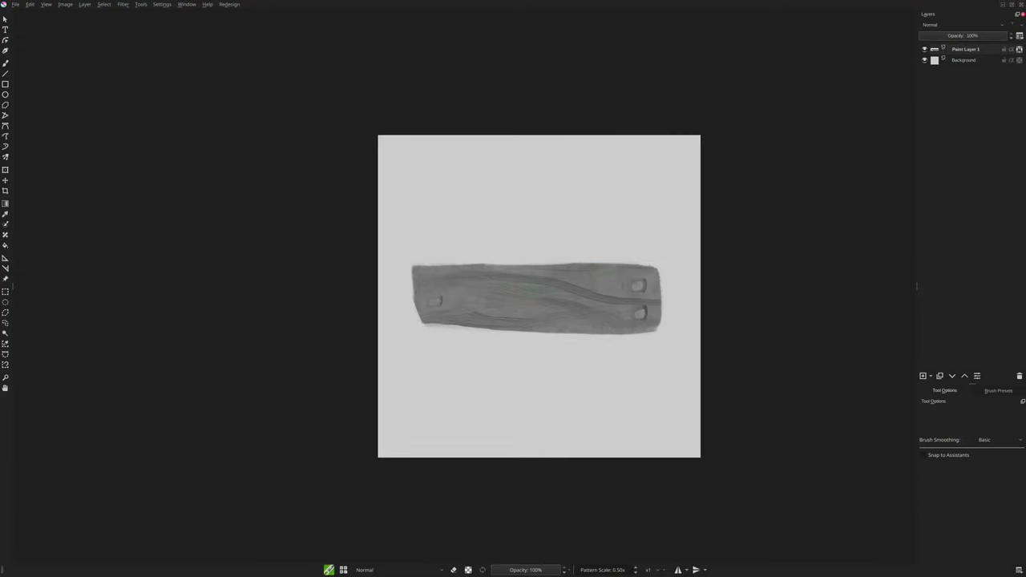
{"action": "left_click_drag", "start_coordinate": [464, 283], "coordinate": [561, 298]}
{"action": "key", "text": "ctrl+z"}
Switch back to the watercolor brush and refine the shading of the grain and the plank's right end.
{"action": "right_click", "coordinate": [536, 292]}
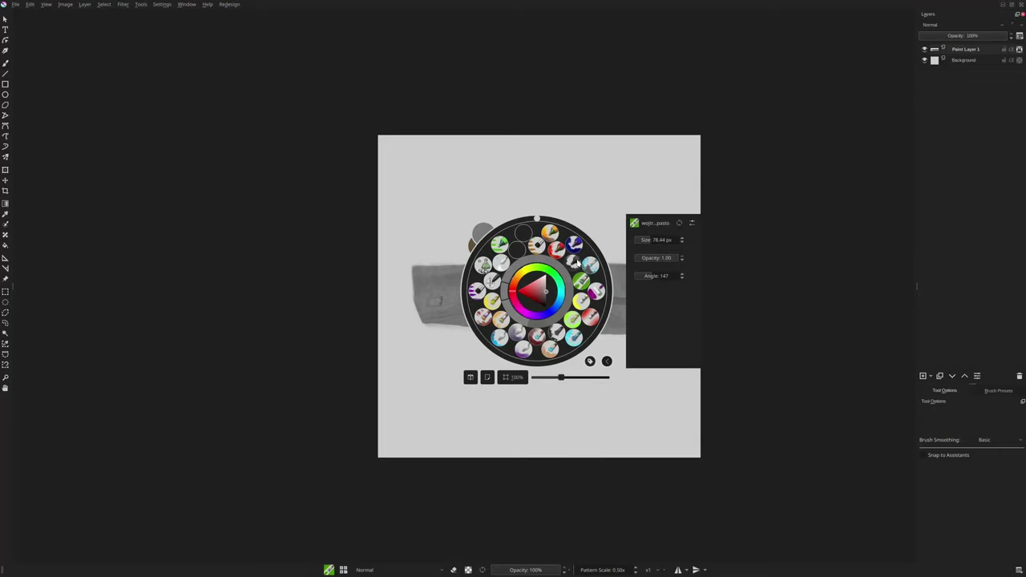
{"action": "left_click", "coordinate": [580, 264]}
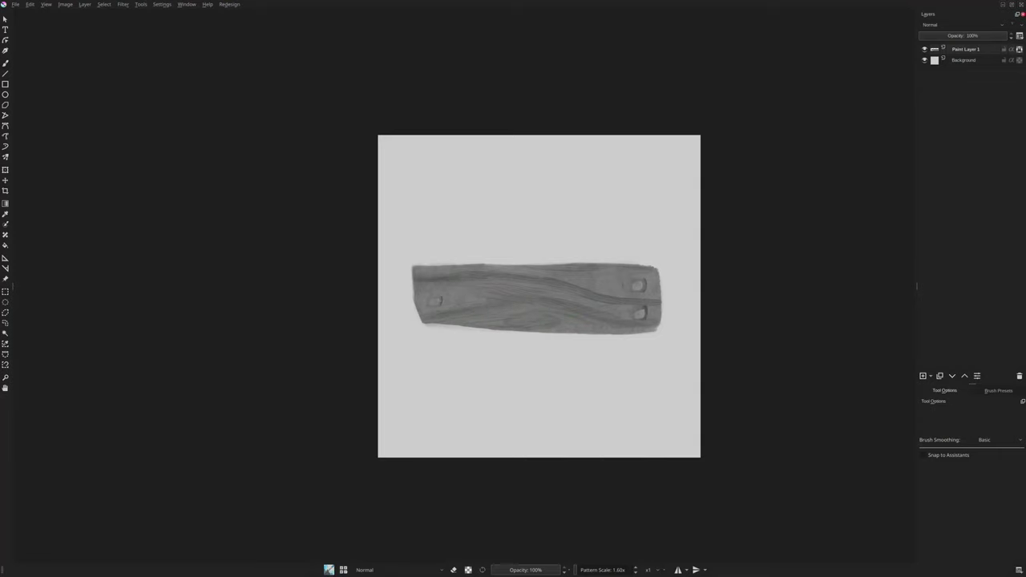
{"action": "left_click_drag", "start_coordinate": [623, 307], "coordinate": [637, 260]}
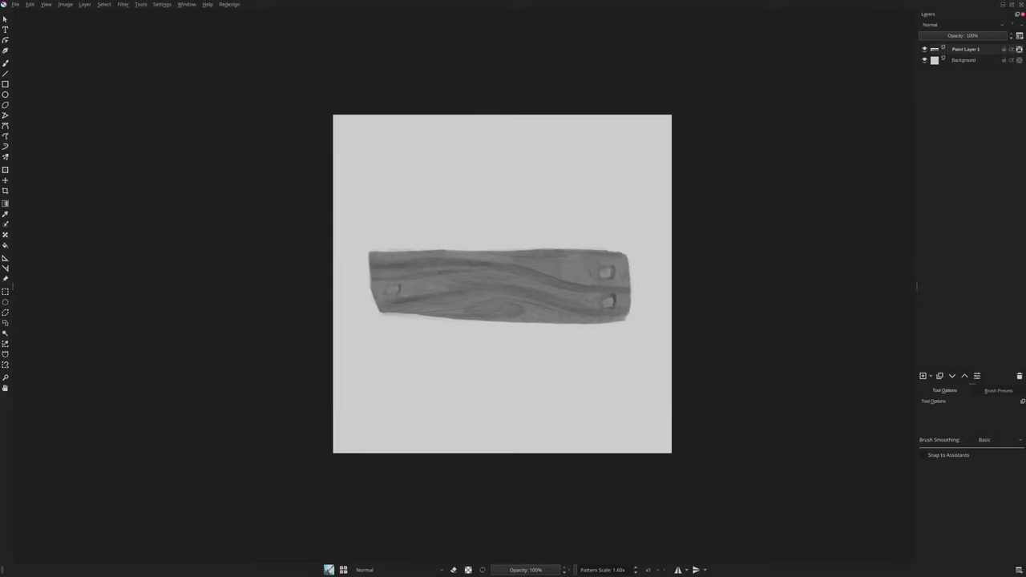
{"action": "left_click_drag", "start_coordinate": [593, 317], "coordinate": [623, 315]}
{"action": "scroll", "coordinate": [460, 409], "scroll_direction": "down", "scroll_amount": 2}
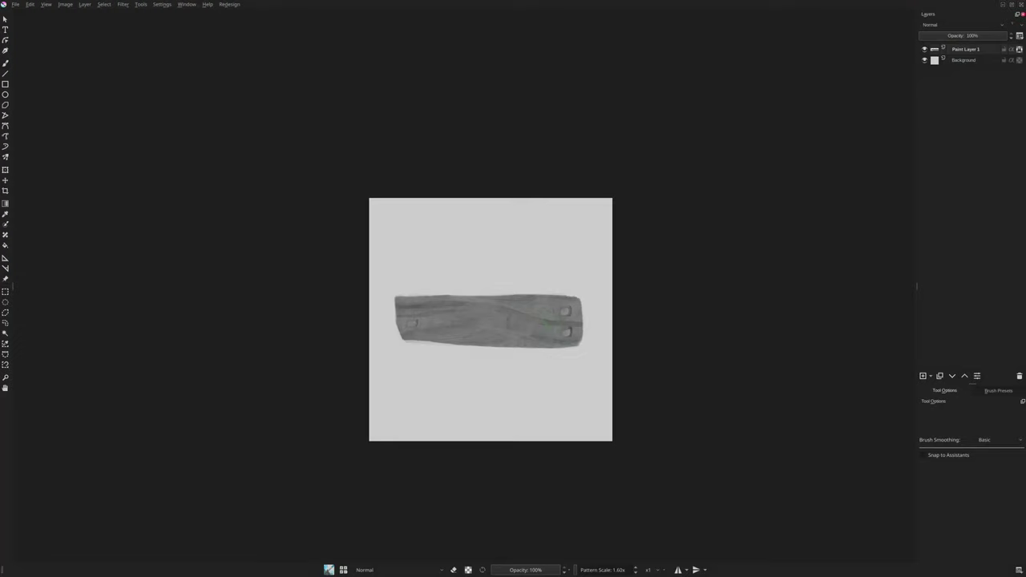
{"action": "scroll", "coordinate": [461, 295], "scroll_direction": "up", "scroll_amount": 2}
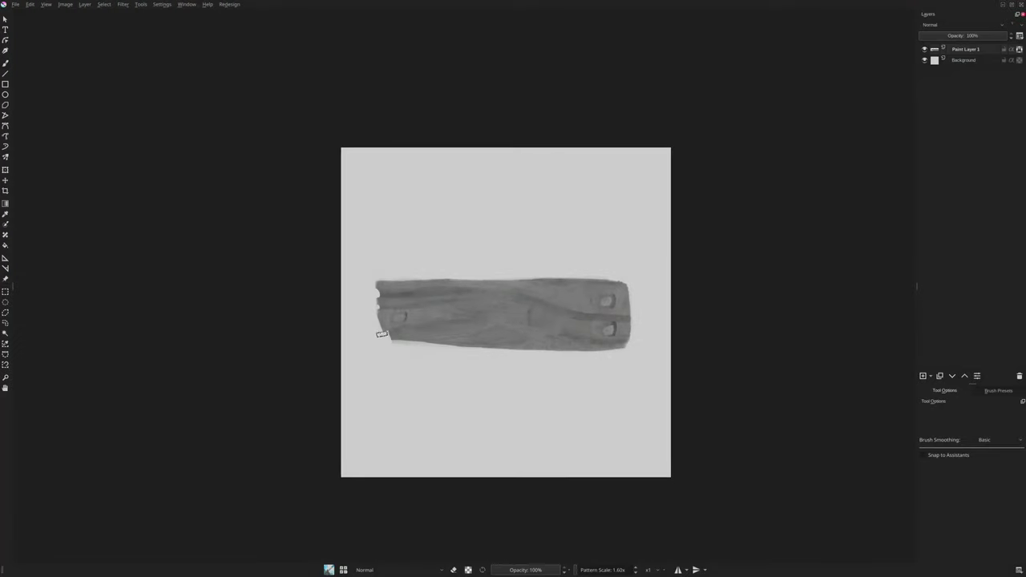
Paint a soft shadow along the plank's lower edge on Paint Layer 2, beneath the plank's layer.
{"action": "scroll", "coordinate": [381, 334], "scroll_direction": "down", "scroll_amount": 4}
{"action": "scroll", "coordinate": [497, 346], "scroll_direction": "up", "scroll_amount": 4}
{"action": "scroll", "coordinate": [436, 352], "scroll_direction": "down", "scroll_amount": 1}
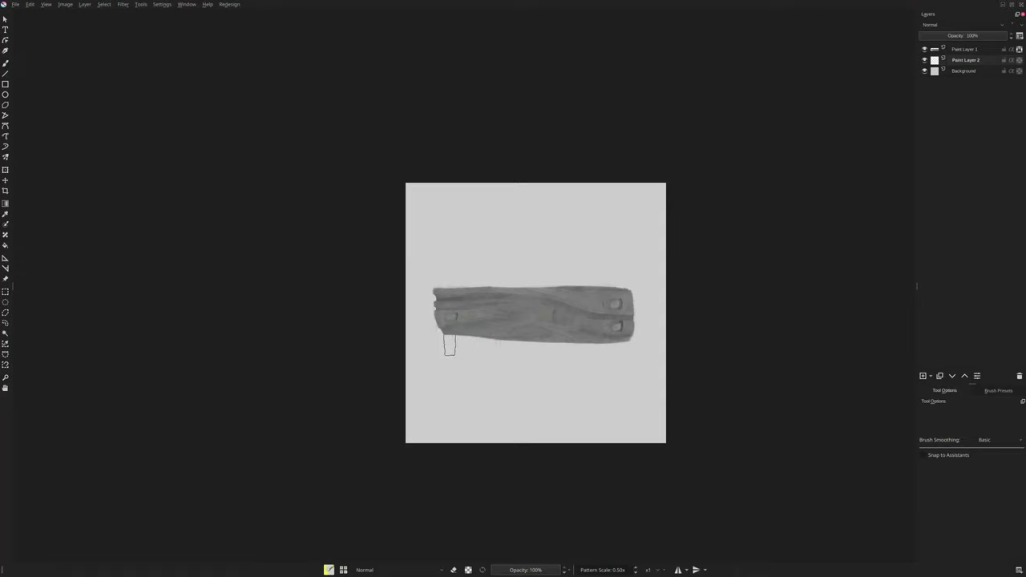
{"action": "key", "text": "ctrl+z"}
{"action": "mouse_move", "coordinate": [450, 345]}
{"action": "left_mouse_down"}
{"action": "mouse_move", "coordinate": [513, 350]}
{"action": "mouse_move", "coordinate": [461, 344]}
{"action": "left_mouse_up"}
{"action": "left_click_drag", "start_coordinate": [569, 353], "coordinate": [621, 349]}
{"action": "left_click_drag", "start_coordinate": [473, 344], "coordinate": [585, 350]}
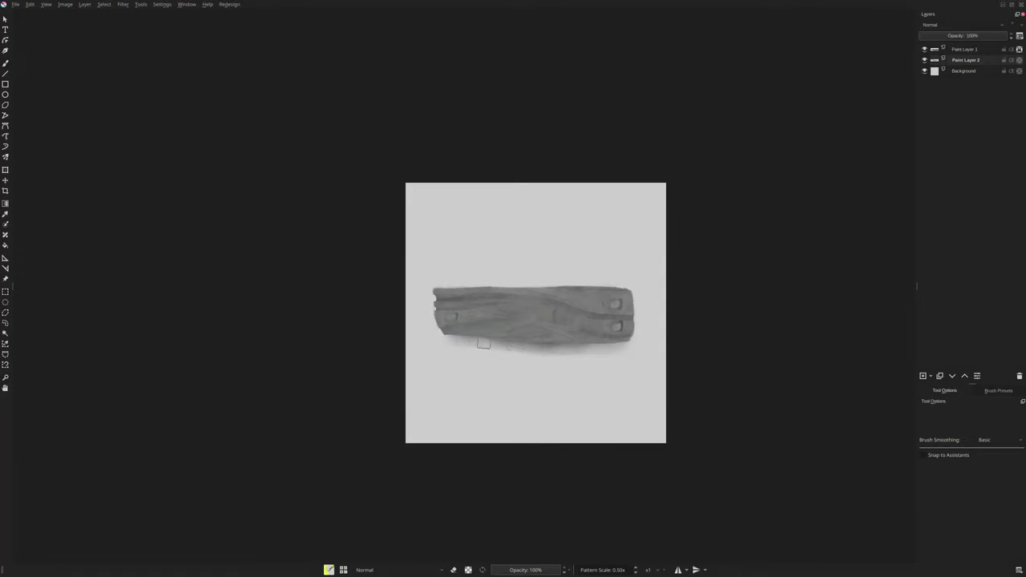
Paint a lighter wood grain band curving toward the plank's upper right nail hole on Paint Layer 1.
{"action": "mouse_move", "coordinate": [707, 353]}
{"action": "left_mouse_down"}
{"action": "mouse_move", "coordinate": [697, 399]}
{"action": "mouse_move", "coordinate": [416, 513]}
{"action": "left_mouse_up"}
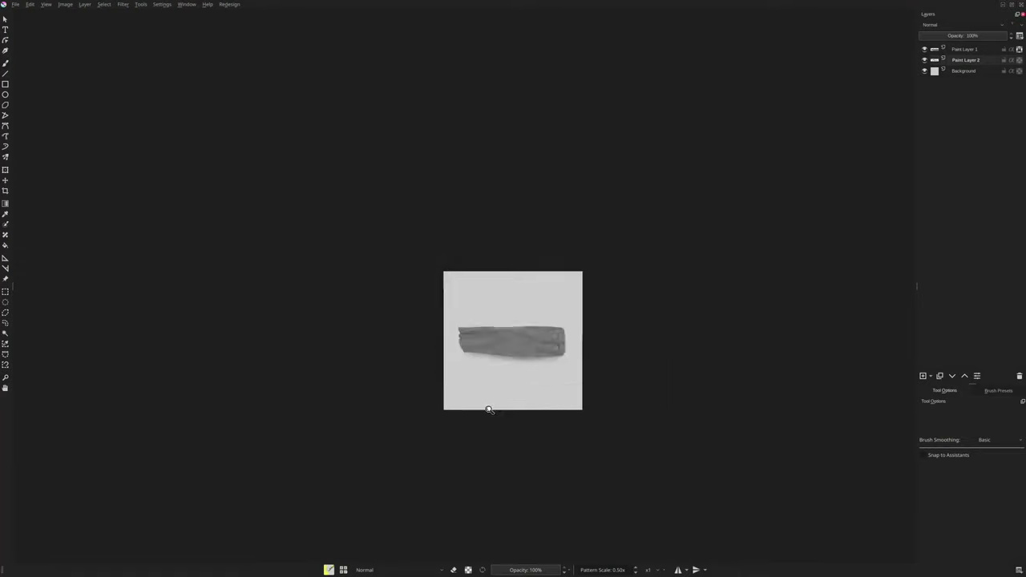
{"action": "scroll", "coordinate": [497, 337], "scroll_direction": "up", "scroll_amount": 5}
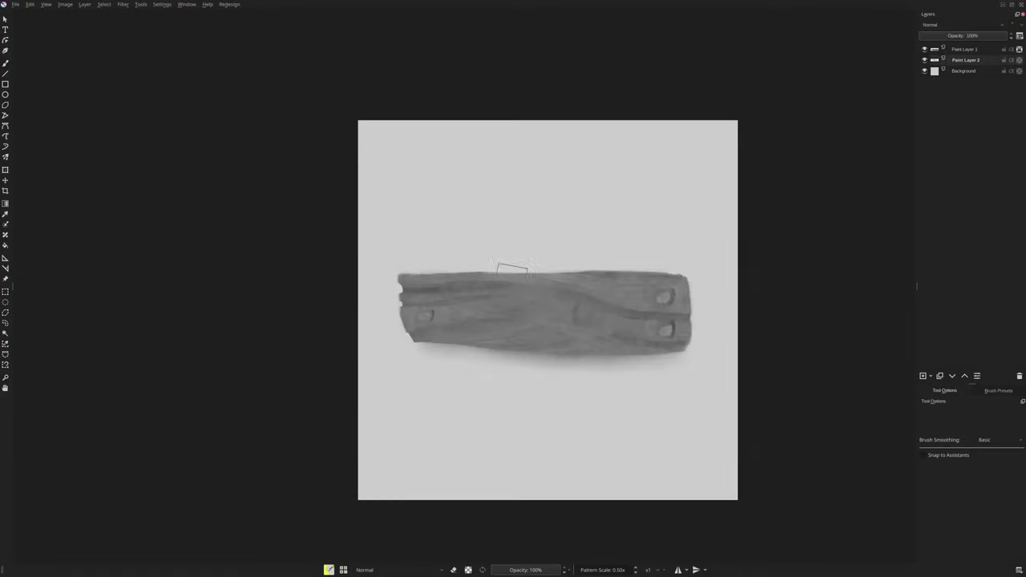
{"action": "left_click_drag", "start_coordinate": [616, 298], "coordinate": [635, 296]}
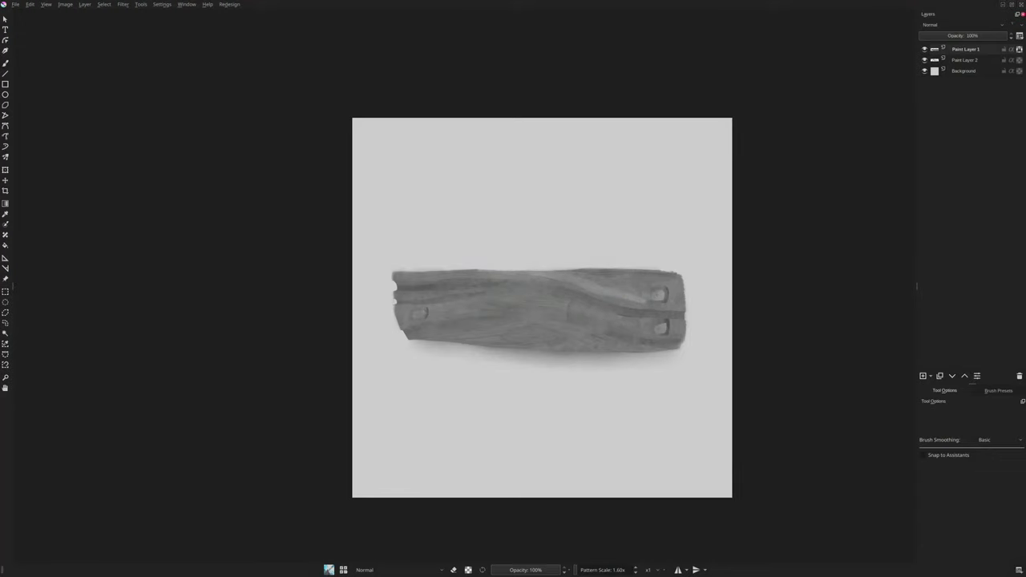
{"action": "scroll", "coordinate": [479, 437], "scroll_direction": "down", "scroll_amount": 3}
{"action": "scroll", "coordinate": [551, 441], "scroll_direction": "down", "scroll_amount": 4}
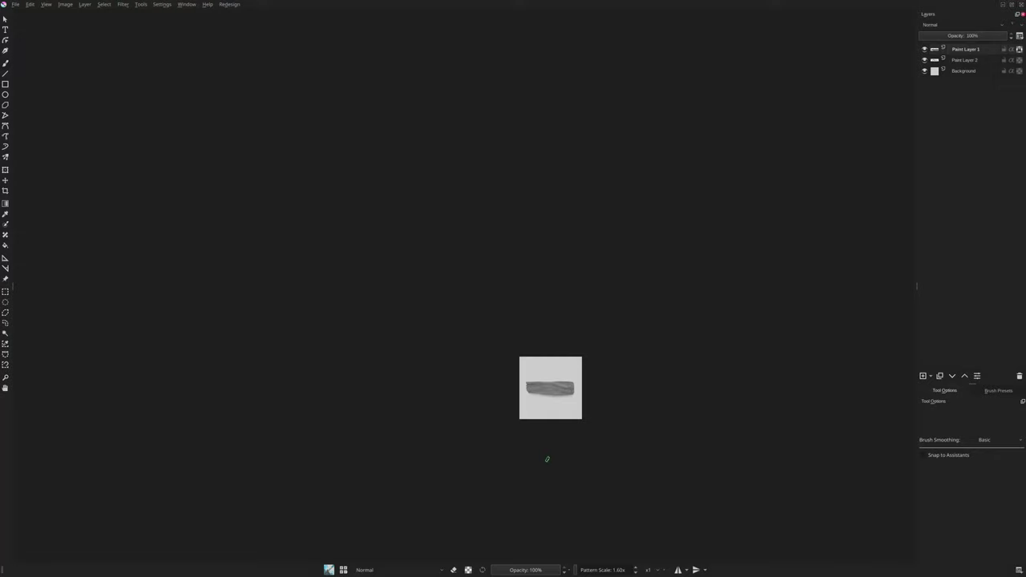
{"action": "scroll", "coordinate": [552, 434], "scroll_direction": "up", "scroll_amount": 6}
{"action": "left_click_drag", "start_coordinate": [558, 370], "coordinate": [550, 434]}
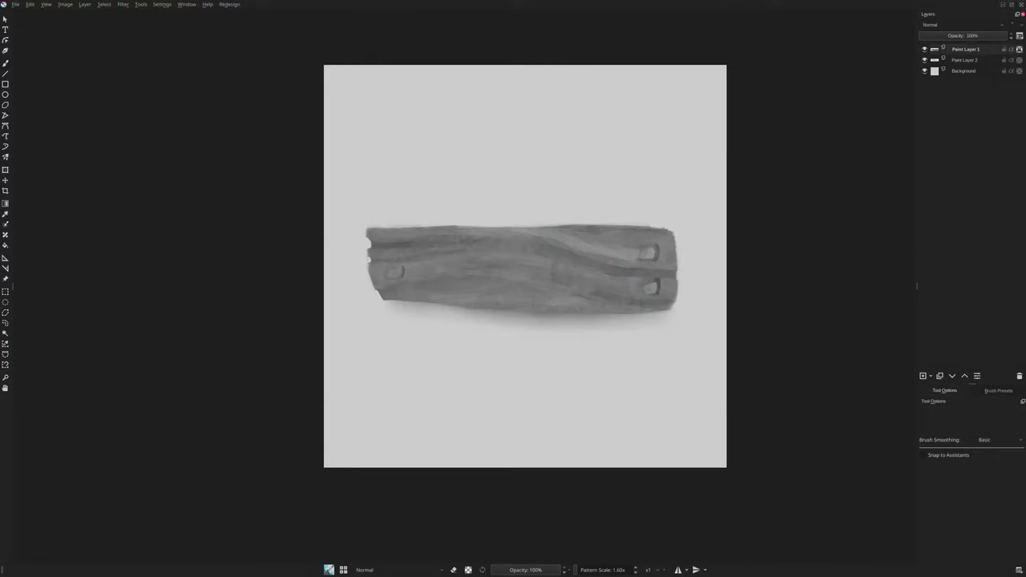
Merge the plank with its shadow layer and lower the merged layer's opacity to 12%.
{"action": "key", "text": "ctrl+e"}
{"action": "left_click_drag", "start_coordinate": [936, 35], "coordinate": [917, 61]}
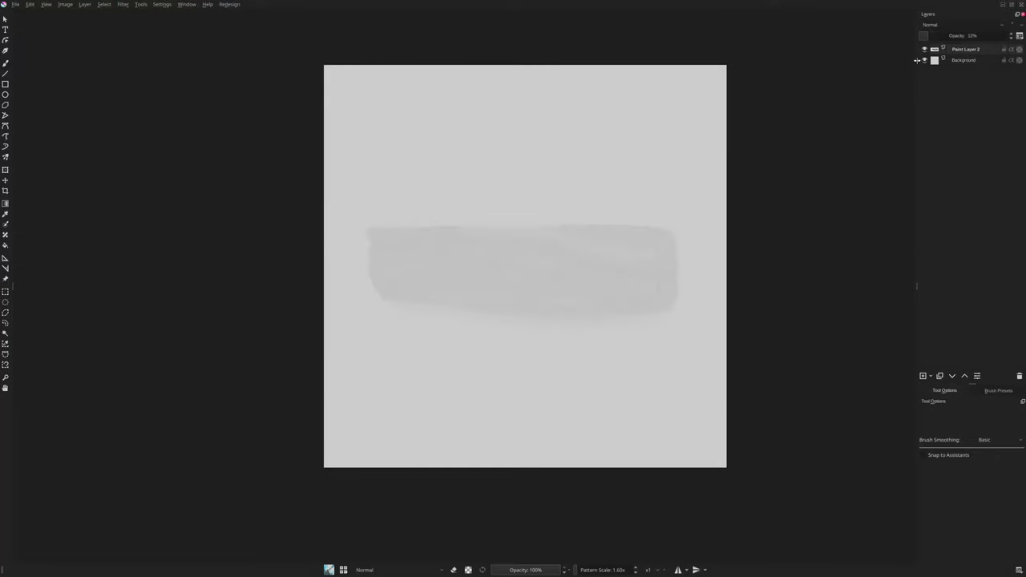
Block in a new gray plank silhouette across the canvas on a new paint layer, using another brush preset.
{"action": "key", "text": "Insert"}
{"action": "mouse_move", "coordinate": [439, 278]}
{"action": "left_mouse_down"}
{"action": "mouse_move", "coordinate": [472, 287]}
{"action": "mouse_move", "coordinate": [424, 307]}
{"action": "mouse_move", "coordinate": [469, 298]}
{"action": "left_mouse_up"}
{"action": "right_click", "coordinate": [455, 293]}
{"action": "left_click", "coordinate": [413, 254]}
{"action": "mouse_move", "coordinate": [469, 268]}
{"action": "left_mouse_down"}
{"action": "mouse_move", "coordinate": [625, 255]}
{"action": "mouse_move", "coordinate": [677, 288]}
{"action": "mouse_move", "coordinate": [723, 297]}
{"action": "mouse_move", "coordinate": [725, 277]}
{"action": "left_mouse_up"}
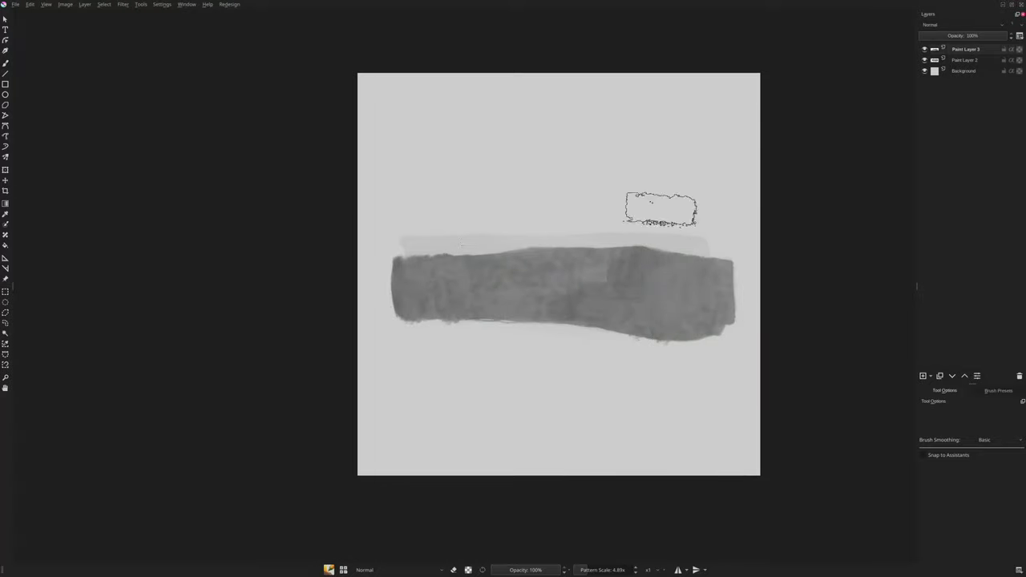
Trim the new plank's long edges into clean lines and cut a small notch into each end.
{"action": "left_click_drag", "start_coordinate": [561, 230], "coordinate": [401, 247]}
{"action": "left_click_drag", "start_coordinate": [417, 338], "coordinate": [721, 352]}
{"action": "left_click", "coordinate": [745, 301]}
{"action": "key", "text": "l"}
{"action": "scroll", "coordinate": [670, 312], "scroll_direction": "down", "scroll_amount": 2}
{"action": "scroll", "coordinate": [649, 300], "scroll_direction": "up", "scroll_amount": 2}
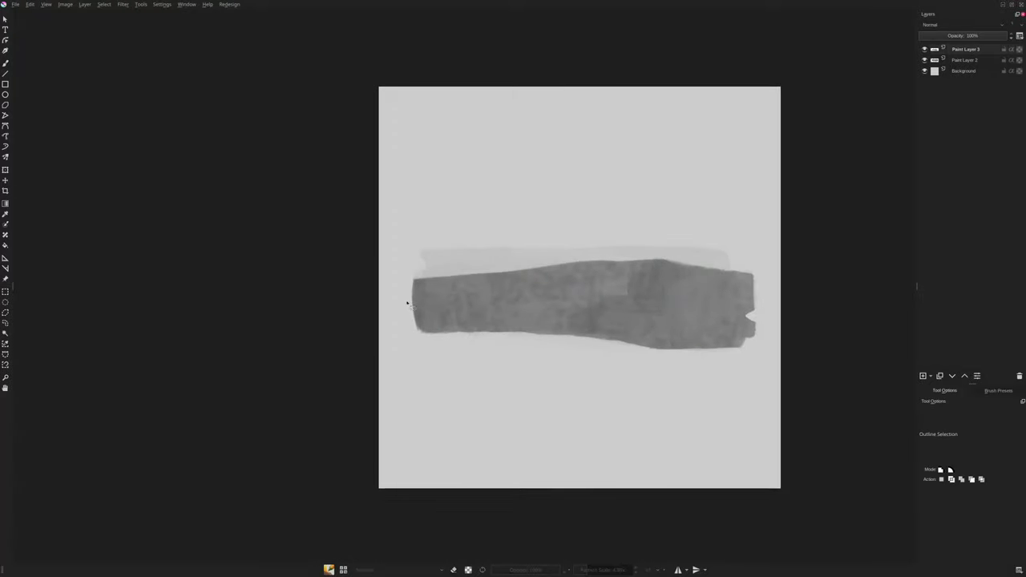
{"action": "left_click_drag", "start_coordinate": [407, 303], "coordinate": [409, 289]}
{"action": "key", "text": "Delete"}
Lock the new plank layer's transparency and paint grain strokes along the plank with another brush preset.
{"action": "key", "text": "b"}
{"action": "scroll", "coordinate": [588, 315], "scroll_direction": "down", "scroll_amount": 3}
{"action": "scroll", "coordinate": [582, 324], "scroll_direction": "up", "scroll_amount": 3}
{"action": "key", "text": "a"}
{"action": "right_click", "coordinate": [691, 324]}
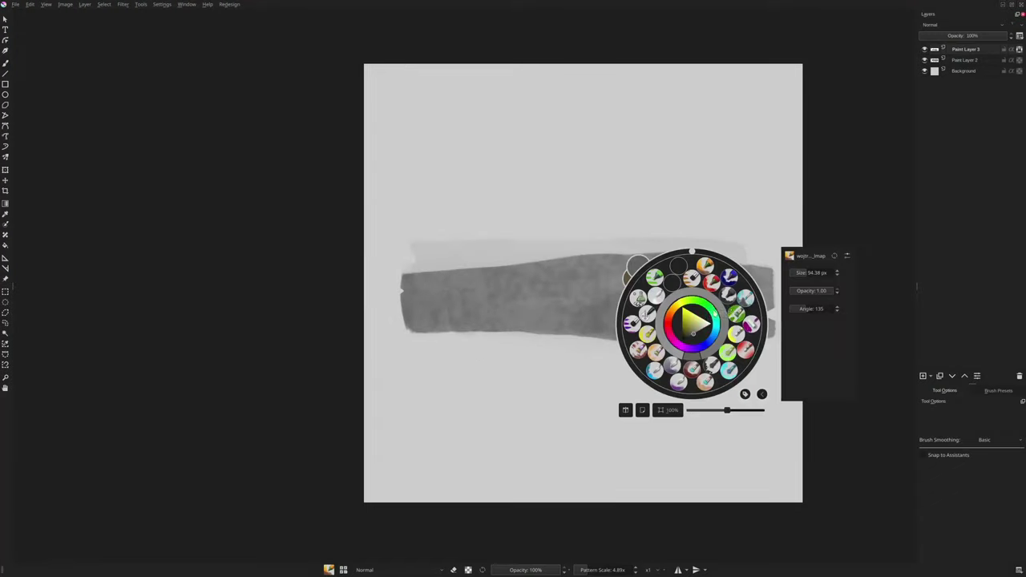
{"action": "left_click", "coordinate": [736, 314]}
{"action": "left_click_drag", "start_coordinate": [681, 328], "coordinate": [593, 315]}
{"action": "left_click_drag", "start_coordinate": [766, 325], "coordinate": [703, 321]}
{"action": "left_click_drag", "start_coordinate": [530, 307], "coordinate": [461, 309]}
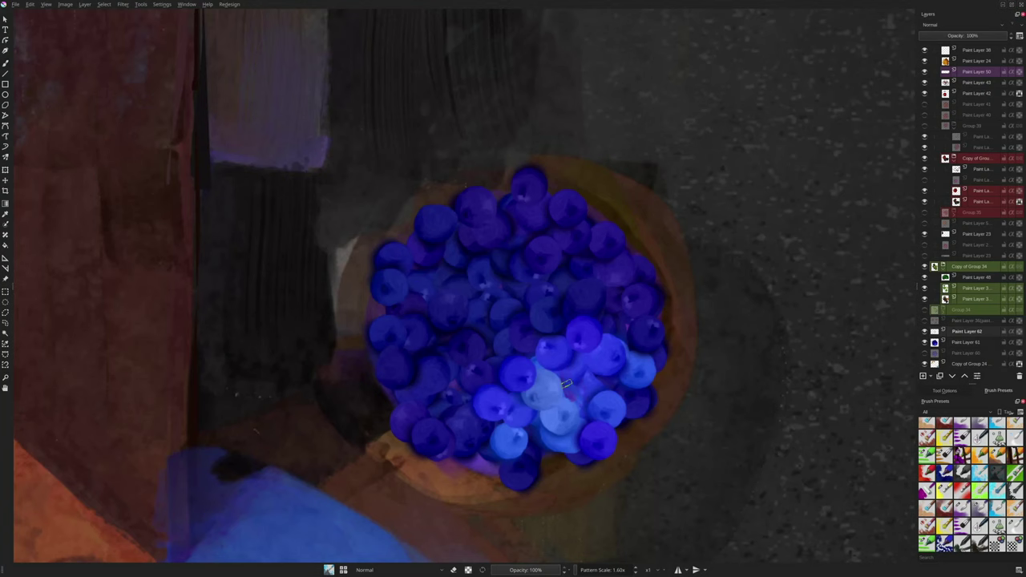
Paint bright cyan and blue highlights on the lit blueberries and refine the upper berries on Paint Layer 62.
{"action": "left_click_drag", "start_coordinate": [578, 375], "coordinate": [594, 364]}
{"action": "left_click_drag", "start_coordinate": [501, 260], "coordinate": [517, 290]}
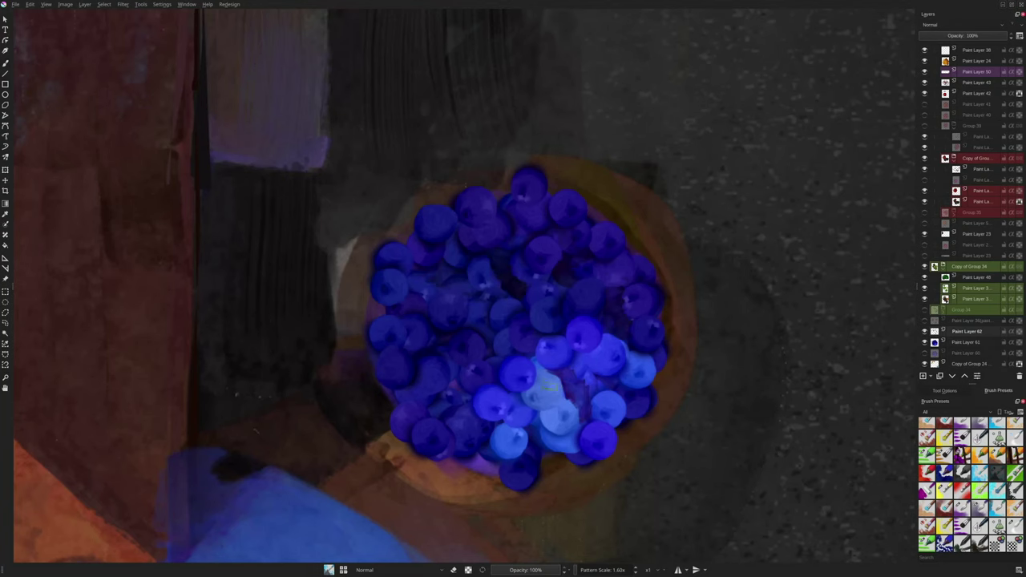
{"action": "left_click_drag", "start_coordinate": [546, 387], "coordinate": [536, 378]}
{"action": "left_click_drag", "start_coordinate": [574, 326], "coordinate": [593, 330]}
{"action": "mouse_move", "coordinate": [550, 345]}
{"action": "left_mouse_down"}
{"action": "mouse_move", "coordinate": [565, 351]}
{"action": "mouse_move", "coordinate": [526, 363]}
{"action": "left_mouse_up"}
Refine the shading of the blueberries across the middle and right side of the bowl.
{"action": "scroll", "coordinate": [621, 265], "scroll_direction": "down", "scroll_amount": 1}
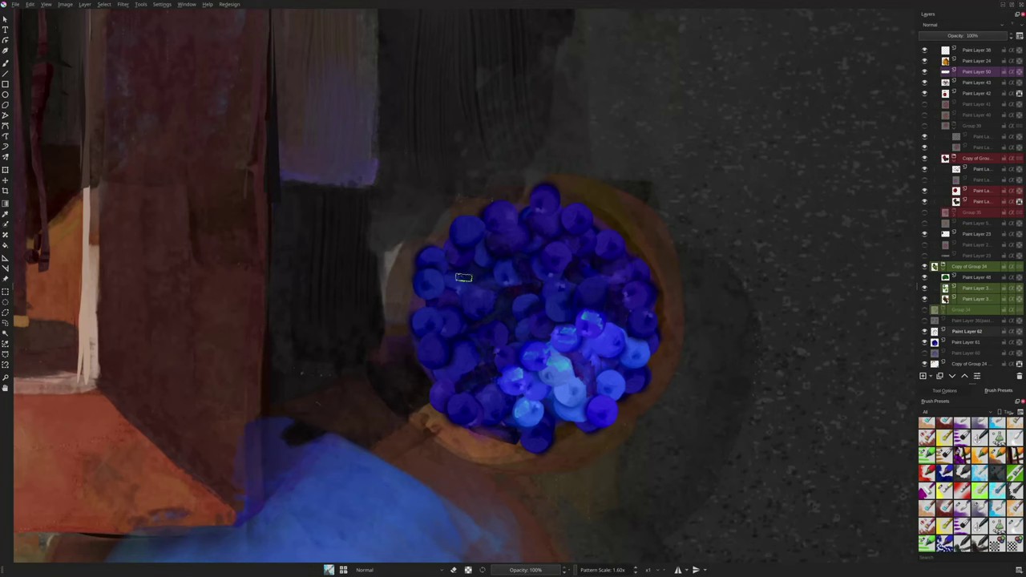
{"action": "scroll", "coordinate": [485, 396], "scroll_direction": "down", "scroll_amount": 5}
{"action": "scroll", "coordinate": [485, 396], "scroll_direction": "up", "scroll_amount": 6}
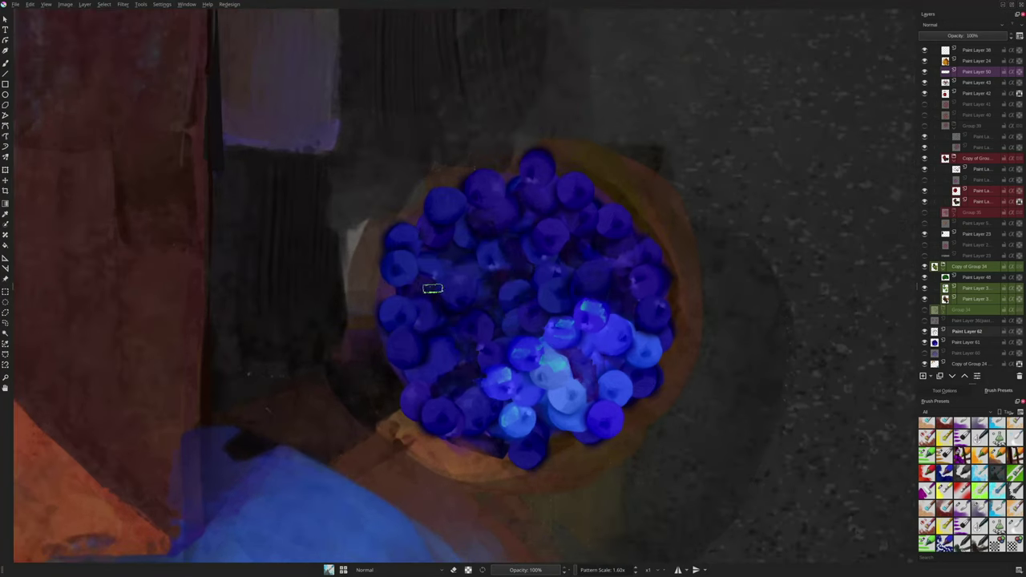
{"action": "left_click_drag", "start_coordinate": [479, 298], "coordinate": [513, 275]}
{"action": "mouse_move", "coordinate": [566, 353]}
{"action": "left_mouse_down"}
{"action": "mouse_move", "coordinate": [559, 379]}
{"action": "mouse_move", "coordinate": [578, 406]}
{"action": "left_mouse_up"}
{"action": "left_click_drag", "start_coordinate": [652, 350], "coordinate": [650, 335]}
{"action": "scroll", "coordinate": [565, 321], "scroll_direction": "up", "scroll_amount": 1}
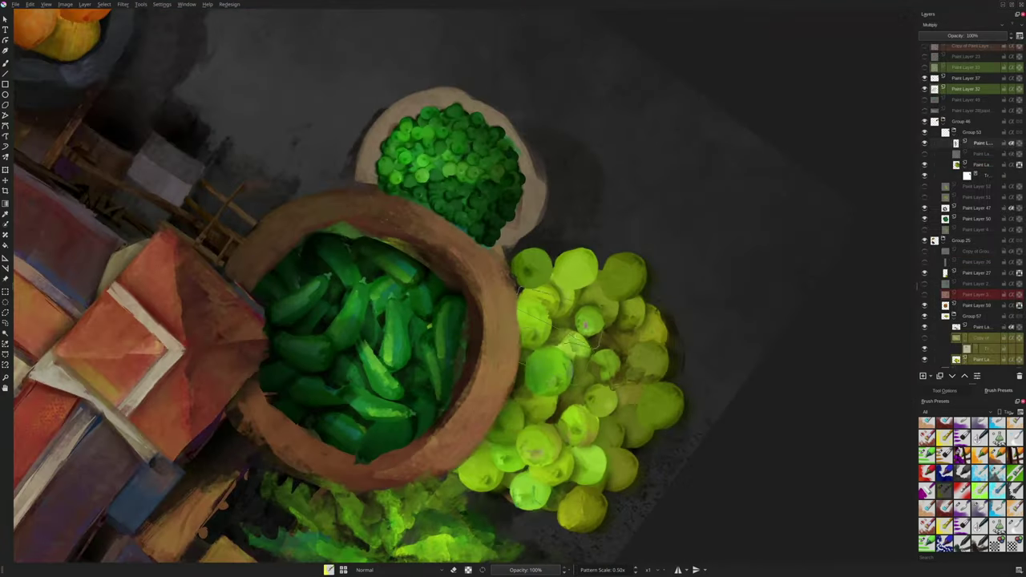
Paint soft shadows over the light green fruit cluster beside the large pepper bowl on the Multiply layer.
{"action": "key", "text": "5"}
{"action": "left_click_drag", "start_coordinate": [545, 277], "coordinate": [597, 317]}
{"action": "mouse_move", "coordinate": [538, 255]}
{"action": "left_mouse_down"}
{"action": "mouse_move", "coordinate": [585, 271]}
{"action": "mouse_move", "coordinate": [629, 316]}
{"action": "left_mouse_up"}
{"action": "key", "text": "/"}
{"action": "left_click_drag", "start_coordinate": [573, 183], "coordinate": [517, 240]}
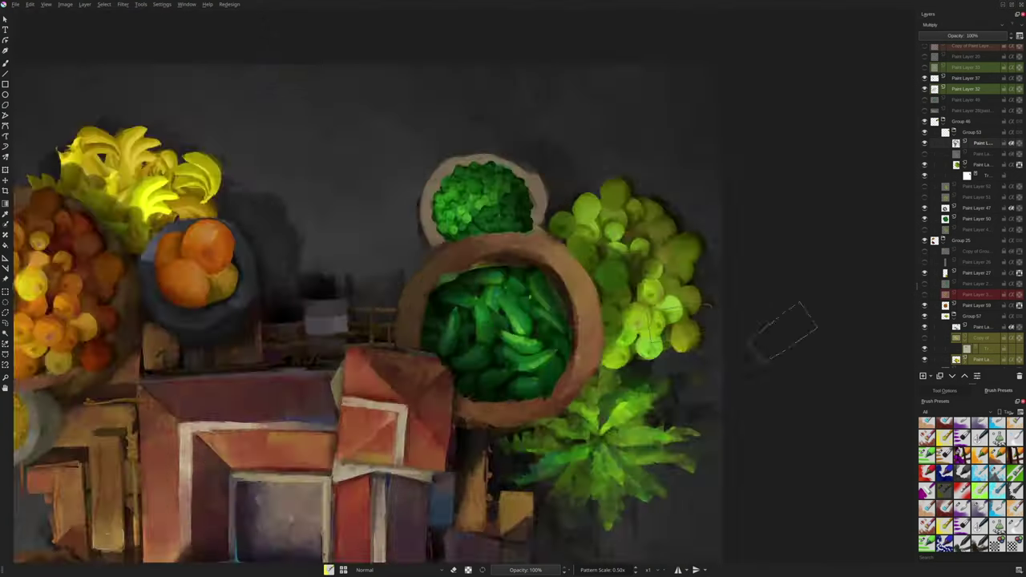
{"action": "left_click_drag", "start_coordinate": [782, 331], "coordinate": [695, 288]}
{"action": "left_click_drag", "start_coordinate": [530, 210], "coordinate": [560, 234]}
{"action": "scroll", "coordinate": [621, 217], "scroll_direction": "up", "scroll_amount": 1}
{"action": "scroll", "coordinate": [608, 235], "scroll_direction": "down", "scroll_amount": 1}
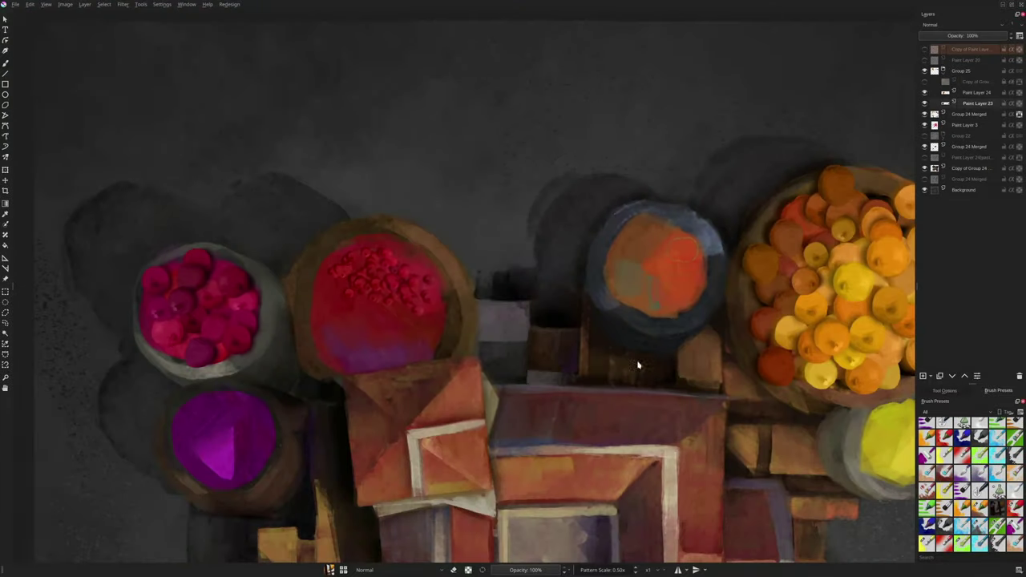
Fill the blue bowl with stamped red, orange and yellow fruits using the fruit brush.
{"action": "left_click", "coordinate": [684, 278]}
{"action": "left_click", "coordinate": [671, 261]}
{"action": "left_click", "coordinate": [672, 295]}
{"action": "left_click", "coordinate": [650, 268]}
{"action": "left_click", "coordinate": [648, 299]}
{"action": "left_click", "coordinate": [632, 286]}
{"action": "left_click", "coordinate": [616, 272]}
{"action": "left_click", "coordinate": [630, 259]}
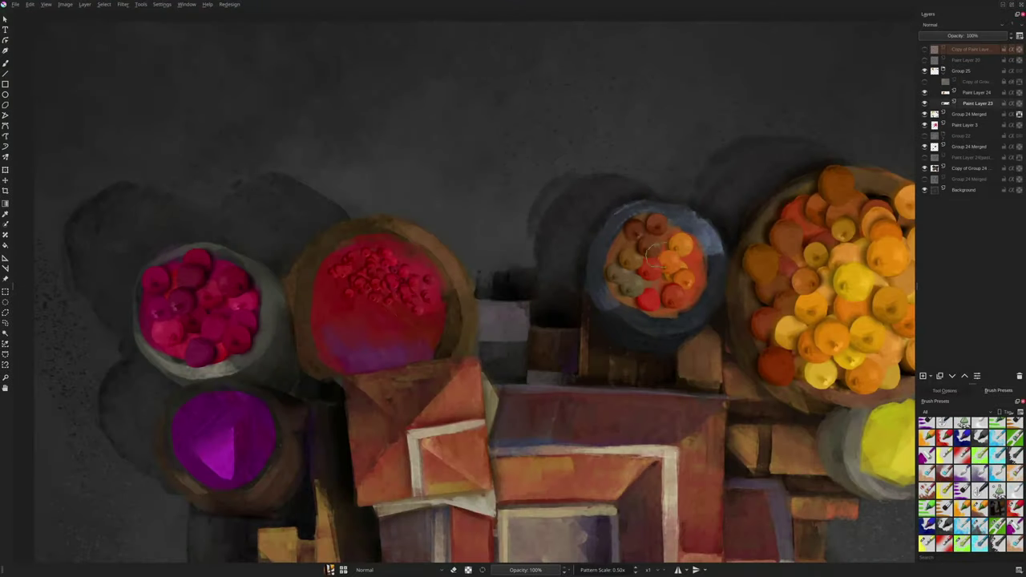
{"action": "mouse_move", "coordinate": [705, 263]}
{"action": "left_mouse_down"}
{"action": "mouse_move", "coordinate": [637, 283]}
{"action": "mouse_move", "coordinate": [707, 234]}
{"action": "left_mouse_up"}
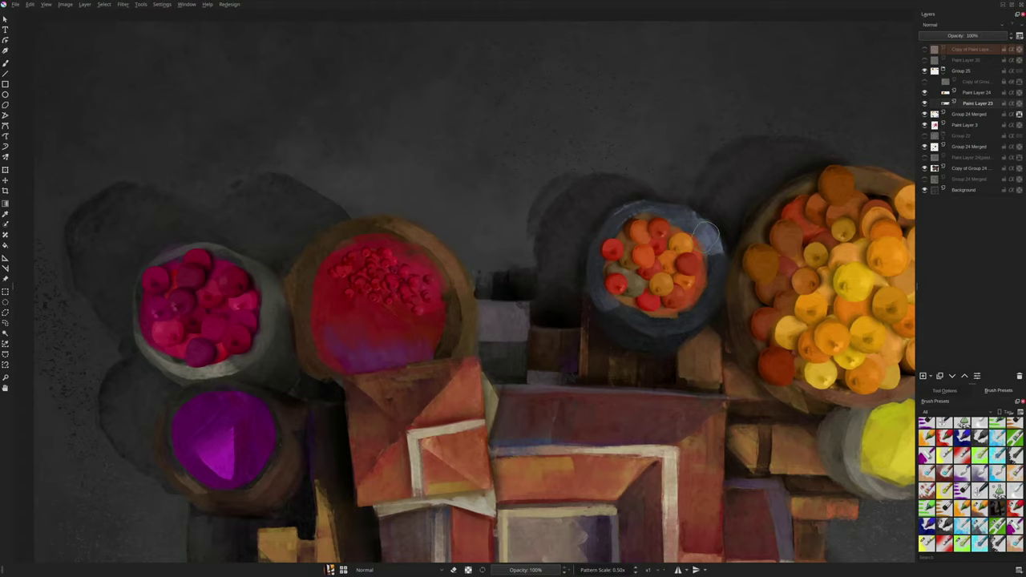
{"action": "scroll", "coordinate": [555, 277], "scroll_direction": "up", "scroll_amount": 2}
{"action": "mouse_move", "coordinate": [435, 307]}
{"action": "left_mouse_down"}
{"action": "mouse_move", "coordinate": [517, 340]}
{"action": "mouse_move", "coordinate": [509, 344]}
{"action": "mouse_move", "coordinate": [563, 304]}
{"action": "mouse_move", "coordinate": [537, 351]}
{"action": "mouse_move", "coordinate": [461, 350]}
{"action": "mouse_move", "coordinate": [488, 323]}
{"action": "mouse_move", "coordinate": [454, 328]}
{"action": "mouse_move", "coordinate": [458, 290]}
{"action": "mouse_move", "coordinate": [507, 296]}
{"action": "mouse_move", "coordinate": [460, 265]}
{"action": "mouse_move", "coordinate": [549, 298]}
{"action": "mouse_move", "coordinate": [511, 272]}
{"action": "mouse_move", "coordinate": [421, 264]}
{"action": "mouse_move", "coordinate": [478, 237]}
{"action": "mouse_move", "coordinate": [485, 208]}
{"action": "left_mouse_up"}
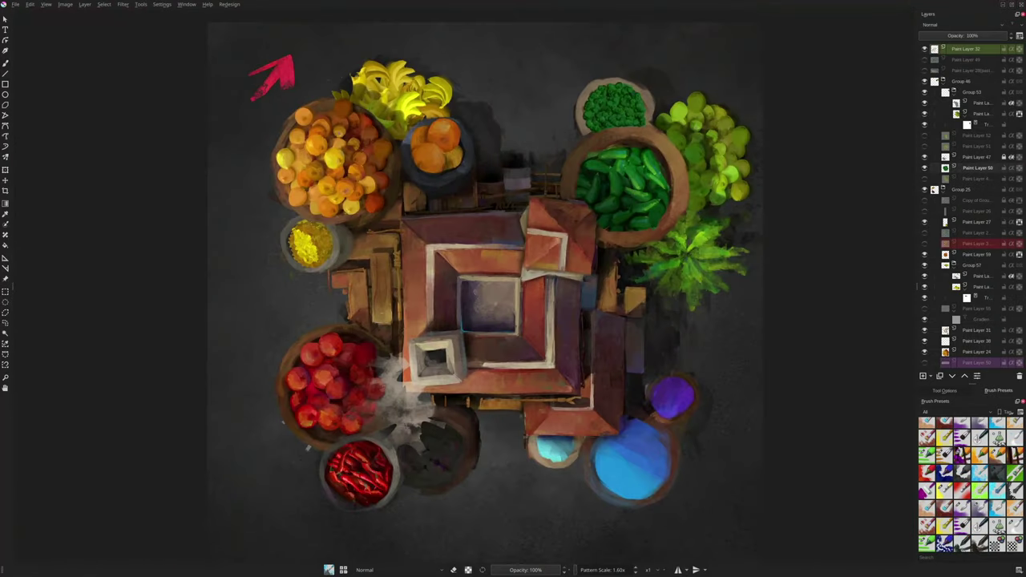
Duplicate the green pepper layer and move the copy into the empty dark bowl beside the red chilies.
{"action": "key", "text": "ctrl+j"}
{"action": "key", "text": "ctrl+t"}
{"action": "mouse_move", "coordinate": [642, 223]}
{"action": "left_mouse_down"}
{"action": "mouse_move", "coordinate": [467, 494]}
{"action": "mouse_move", "coordinate": [446, 499]}
{"action": "left_mouse_up"}
{"action": "key", "text": "Return"}
Shift the copied peppers' hue to purple with HSV/HSL Adjustment and nudge them into place in the bowl.
{"action": "key", "text": "ctrl+u"}
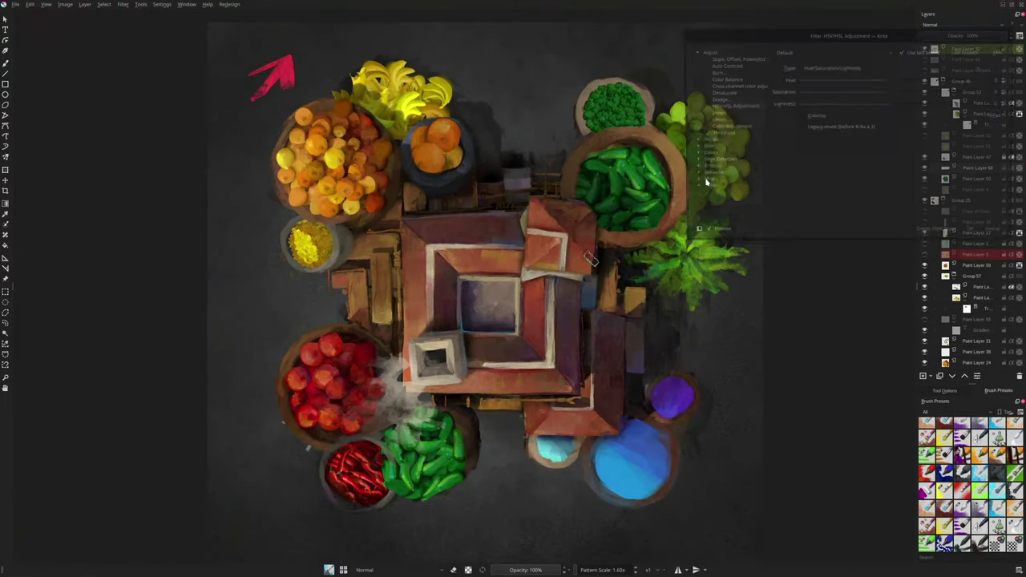
{"action": "left_click_drag", "start_coordinate": [893, 84], "coordinate": [801, 82]}
{"action": "key", "text": "Return"}
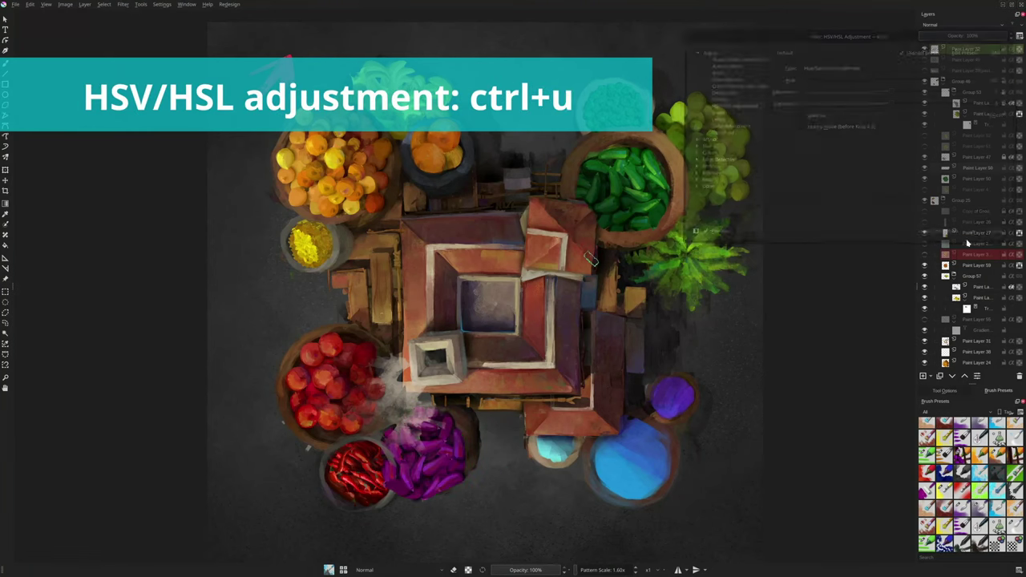
{"action": "key", "text": "ctrl+t"}
{"action": "left_click_drag", "start_coordinate": [456, 427], "coordinate": [465, 420]}
{"action": "key", "text": "Return"}
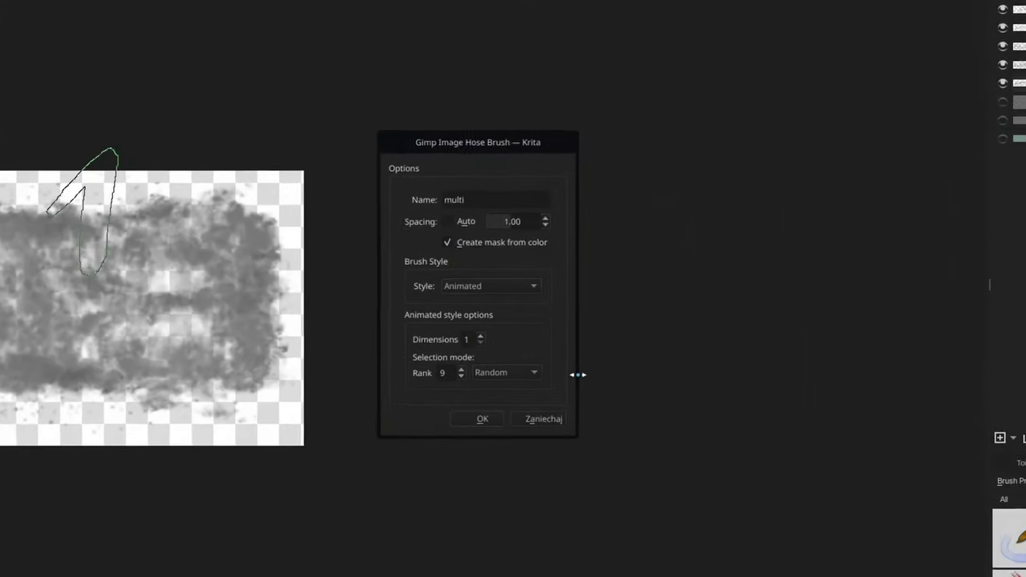
Compare the image hose brush's Incremental, Pressure and Random selection modes by stamping a row of digits under each heading.
{"action": "left_click", "coordinate": [523, 375]}
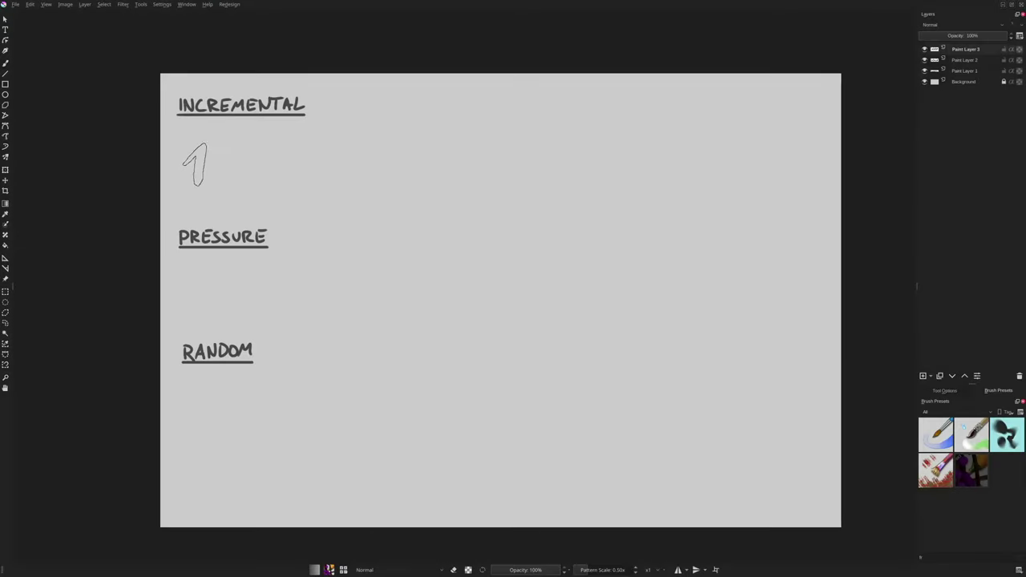
{"action": "left_click_drag", "start_coordinate": [241, 160], "coordinate": [529, 157]}
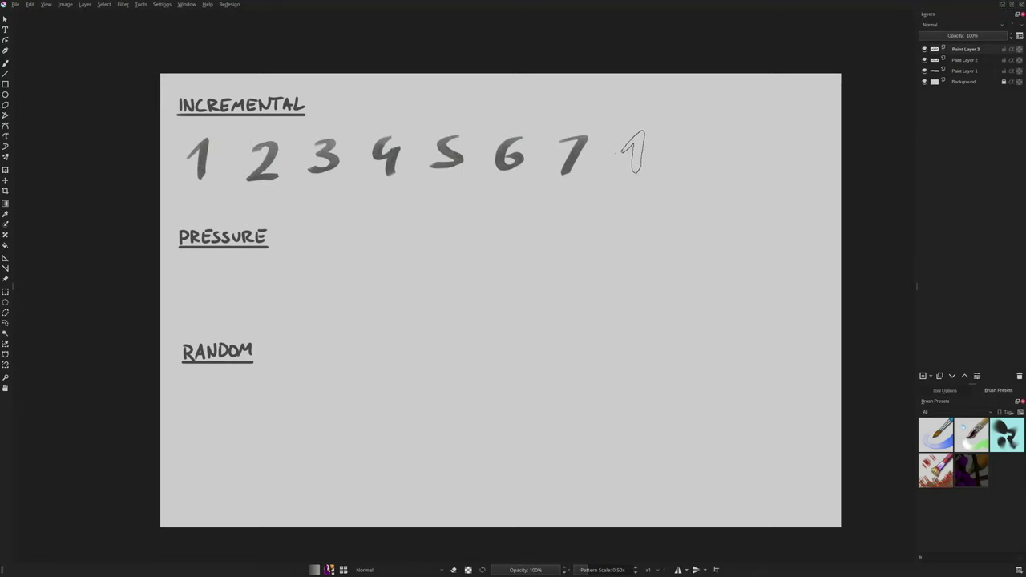
{"action": "left_click_drag", "start_coordinate": [633, 152], "coordinate": [695, 151]}
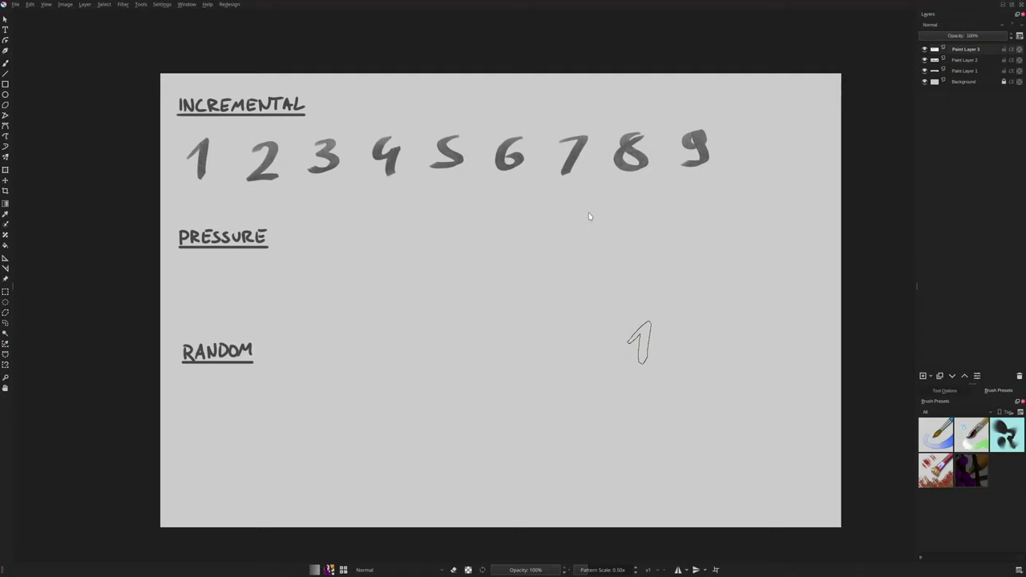
{"action": "left_click_drag", "start_coordinate": [193, 294], "coordinate": [745, 289]}
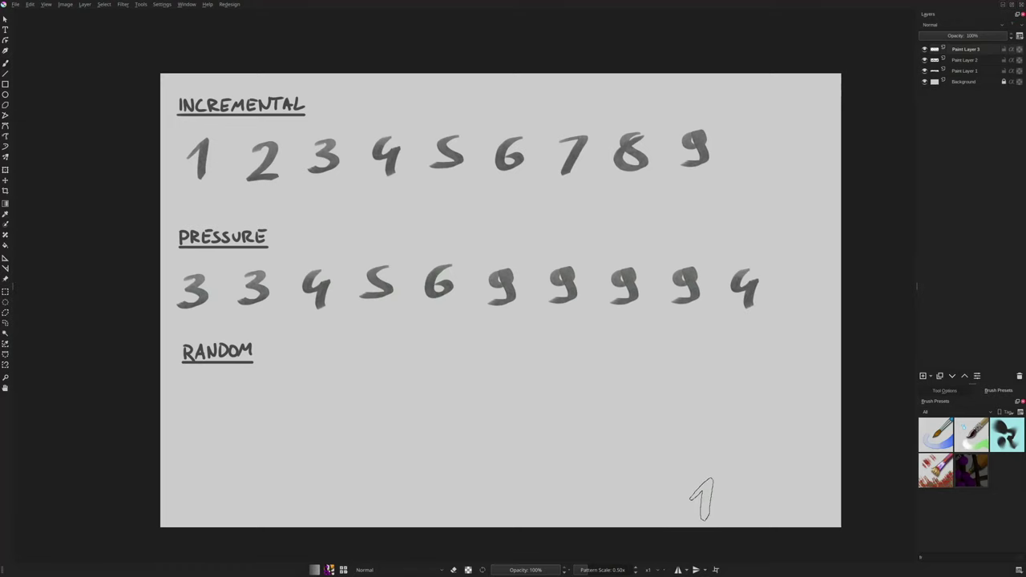
{"action": "left_click_drag", "start_coordinate": [225, 418], "coordinate": [754, 412]}
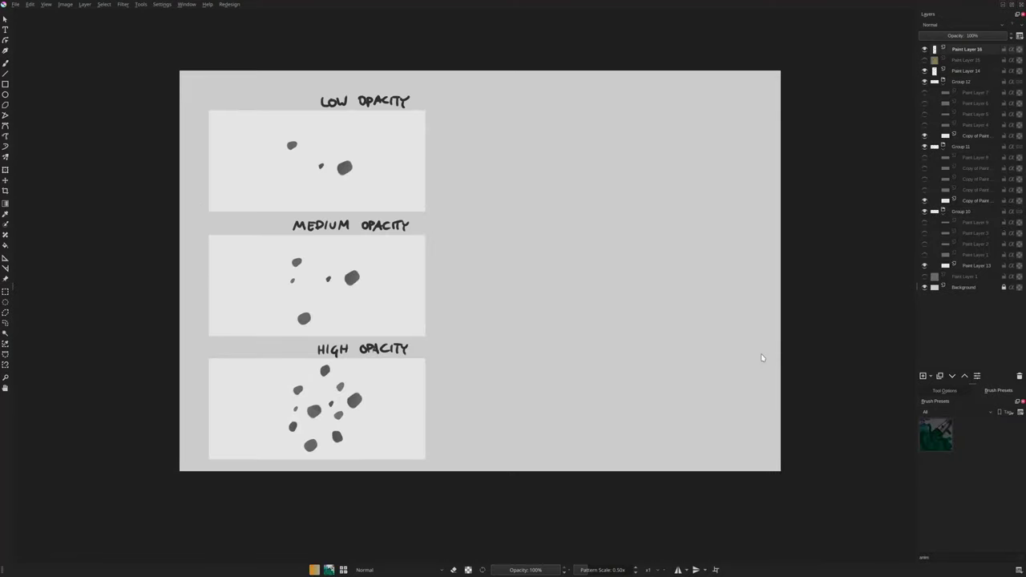
Test the pebble-shaped brush on the blank area beside the low, medium and high opacity samples.
{"action": "scroll", "coordinate": [618, 332], "scroll_direction": "up", "scroll_amount": 1}
{"action": "left_click_drag", "start_coordinate": [627, 332], "coordinate": [624, 324]}
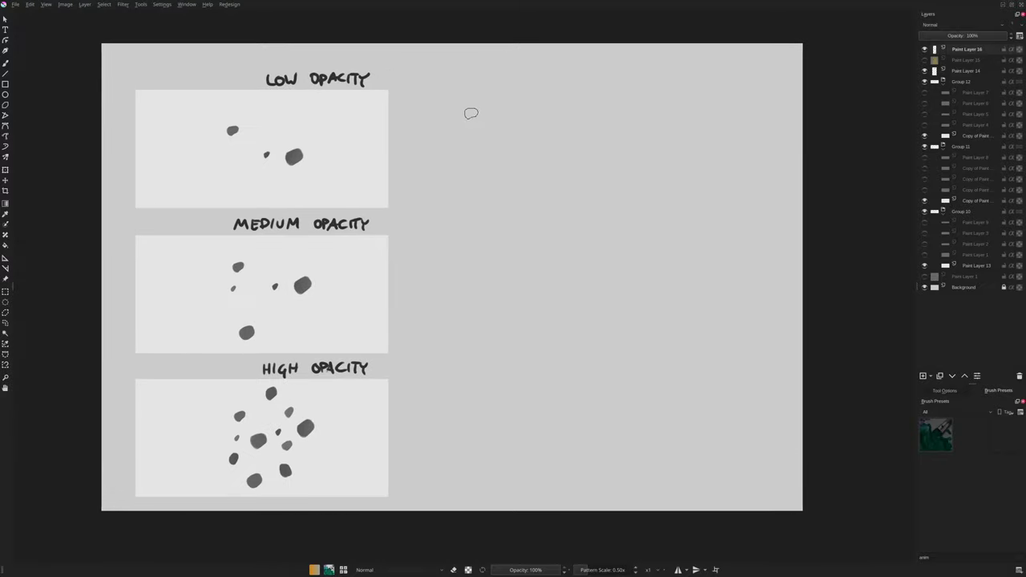
{"action": "mouse_move", "coordinate": [480, 119]}
{"action": "left_mouse_down"}
{"action": "mouse_move", "coordinate": [602, 208]}
{"action": "mouse_move", "coordinate": [675, 362]}
{"action": "mouse_move", "coordinate": [746, 425]}
{"action": "mouse_move", "coordinate": [762, 461]}
{"action": "left_mouse_up"}
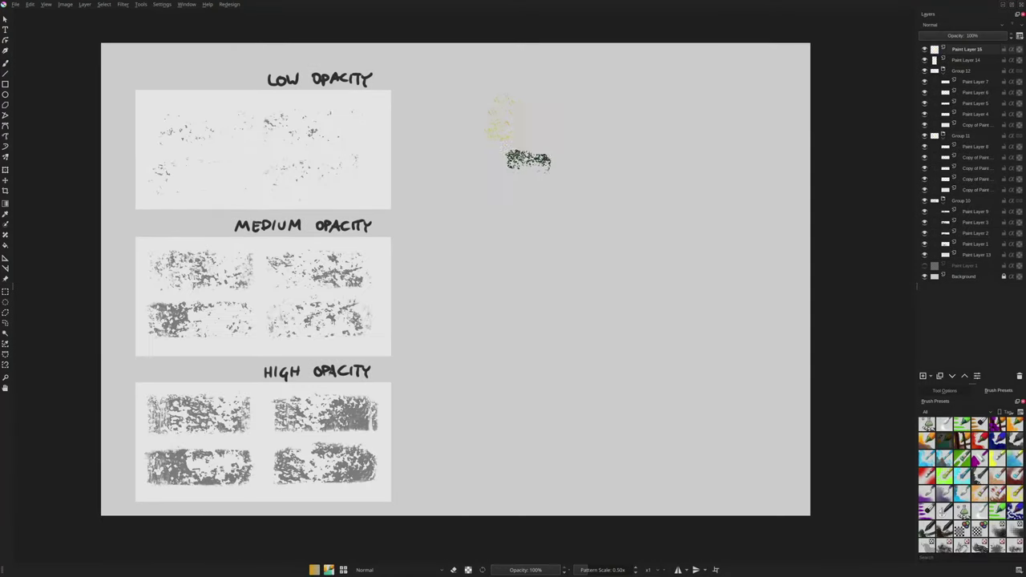
Paint sparse to dense yellow and orange texture strokes beside the opacity samples on Paint Layer 15.
{"action": "mouse_move", "coordinate": [464, 99]}
{"action": "left_mouse_down"}
{"action": "mouse_move", "coordinate": [492, 133]}
{"action": "mouse_move", "coordinate": [499, 173]}
{"action": "mouse_move", "coordinate": [530, 175]}
{"action": "mouse_move", "coordinate": [646, 106]}
{"action": "mouse_move", "coordinate": [590, 130]}
{"action": "mouse_move", "coordinate": [571, 90]}
{"action": "mouse_move", "coordinate": [557, 148]}
{"action": "mouse_move", "coordinate": [590, 160]}
{"action": "mouse_move", "coordinate": [667, 110]}
{"action": "mouse_move", "coordinate": [694, 119]}
{"action": "mouse_move", "coordinate": [604, 164]}
{"action": "mouse_move", "coordinate": [596, 110]}
{"action": "mouse_move", "coordinate": [524, 128]}
{"action": "mouse_move", "coordinate": [556, 168]}
{"action": "mouse_move", "coordinate": [643, 97]}
{"action": "mouse_move", "coordinate": [613, 129]}
{"action": "mouse_move", "coordinate": [522, 156]}
{"action": "mouse_move", "coordinate": [540, 86]}
{"action": "mouse_move", "coordinate": [520, 142]}
{"action": "mouse_move", "coordinate": [624, 104]}
{"action": "mouse_move", "coordinate": [633, 152]}
{"action": "left_mouse_up"}
{"action": "mouse_move", "coordinate": [463, 300]}
{"action": "left_mouse_down"}
{"action": "mouse_move", "coordinate": [522, 297]}
{"action": "mouse_move", "coordinate": [575, 274]}
{"action": "mouse_move", "coordinate": [644, 280]}
{"action": "mouse_move", "coordinate": [662, 321]}
{"action": "mouse_move", "coordinate": [508, 339]}
{"action": "mouse_move", "coordinate": [683, 337]}
{"action": "mouse_move", "coordinate": [746, 317]}
{"action": "left_mouse_up"}
{"action": "mouse_move", "coordinate": [458, 408]}
{"action": "left_mouse_down"}
{"action": "mouse_move", "coordinate": [512, 452]}
{"action": "mouse_move", "coordinate": [556, 421]}
{"action": "mouse_move", "coordinate": [576, 473]}
{"action": "mouse_move", "coordinate": [648, 408]}
{"action": "mouse_move", "coordinate": [690, 463]}
{"action": "mouse_move", "coordinate": [718, 409]}
{"action": "mouse_move", "coordinate": [742, 412]}
{"action": "mouse_move", "coordinate": [668, 376]}
{"action": "mouse_move", "coordinate": [530, 408]}
{"action": "mouse_move", "coordinate": [496, 369]}
{"action": "mouse_move", "coordinate": [526, 383]}
{"action": "mouse_move", "coordinate": [675, 396]}
{"action": "mouse_move", "coordinate": [663, 341]}
{"action": "mouse_move", "coordinate": [543, 402]}
{"action": "mouse_move", "coordinate": [572, 330]}
{"action": "mouse_move", "coordinate": [480, 450]}
{"action": "mouse_move", "coordinate": [588, 342]}
{"action": "mouse_move", "coordinate": [498, 364]}
{"action": "mouse_move", "coordinate": [523, 383]}
{"action": "left_mouse_up"}
{"action": "mouse_move", "coordinate": [687, 370]}
{"action": "left_mouse_down"}
{"action": "mouse_move", "coordinate": [654, 363]}
{"action": "mouse_move", "coordinate": [720, 371]}
{"action": "mouse_move", "coordinate": [638, 374]}
{"action": "mouse_move", "coordinate": [700, 356]}
{"action": "mouse_move", "coordinate": [744, 381]}
{"action": "mouse_move", "coordinate": [736, 393]}
{"action": "mouse_move", "coordinate": [784, 265]}
{"action": "mouse_move", "coordinate": [748, 397]}
{"action": "mouse_move", "coordinate": [773, 226]}
{"action": "mouse_move", "coordinate": [699, 191]}
{"action": "mouse_move", "coordinate": [628, 195]}
{"action": "left_mouse_up"}
{"action": "scroll", "coordinate": [636, 395], "scroll_direction": "up", "scroll_amount": 1}
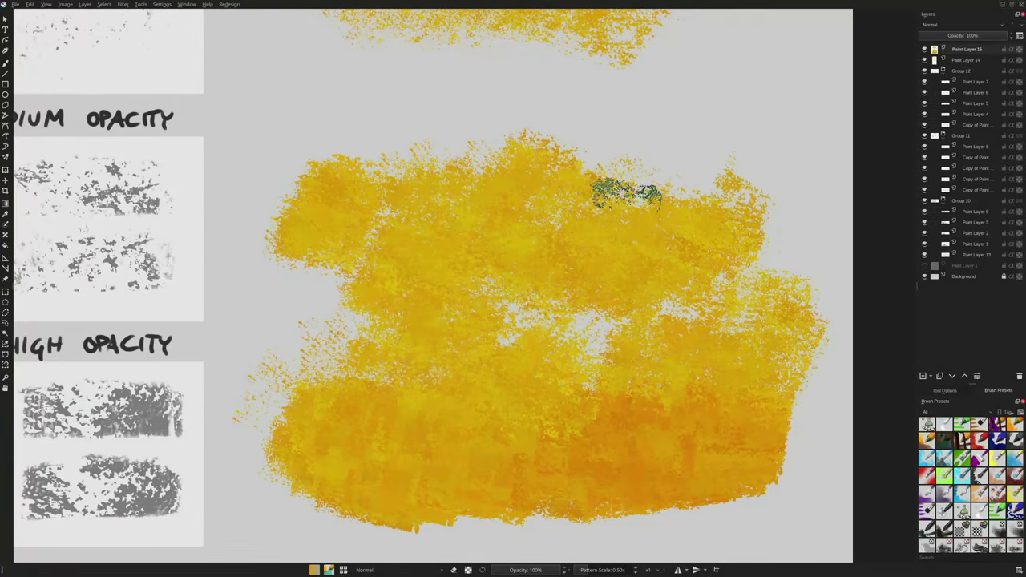
{"action": "left_click_drag", "start_coordinate": [626, 269], "coordinate": [639, 300]}
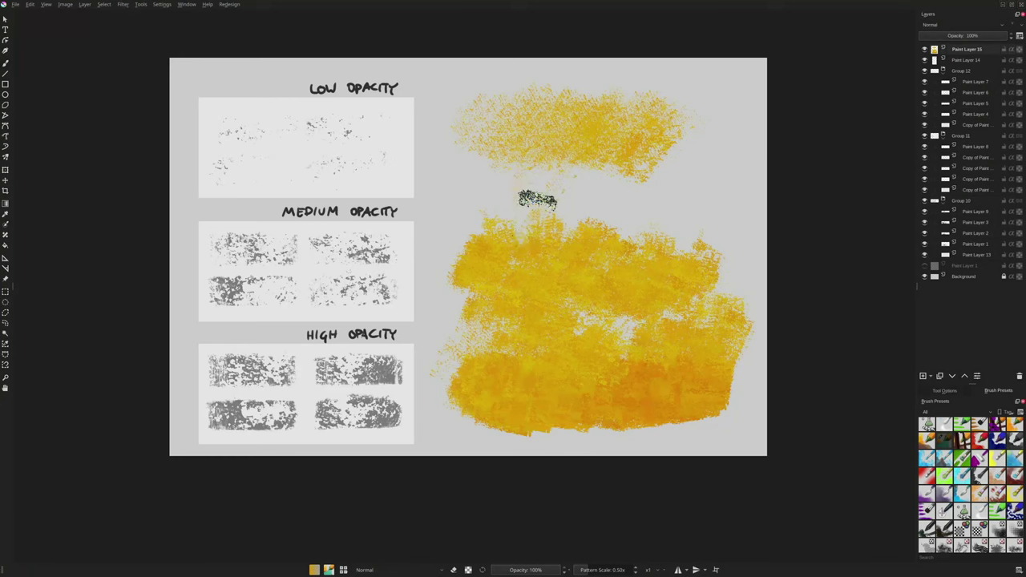
{"action": "mouse_move", "coordinate": [538, 201]}
{"action": "left_mouse_down"}
{"action": "mouse_move", "coordinate": [609, 231]}
{"action": "mouse_move", "coordinate": [546, 182]}
{"action": "mouse_move", "coordinate": [659, 203]}
{"action": "mouse_move", "coordinate": [684, 274]}
{"action": "mouse_move", "coordinate": [527, 215]}
{"action": "mouse_move", "coordinate": [575, 231]}
{"action": "mouse_move", "coordinate": [571, 161]}
{"action": "mouse_move", "coordinate": [585, 184]}
{"action": "left_mouse_up"}
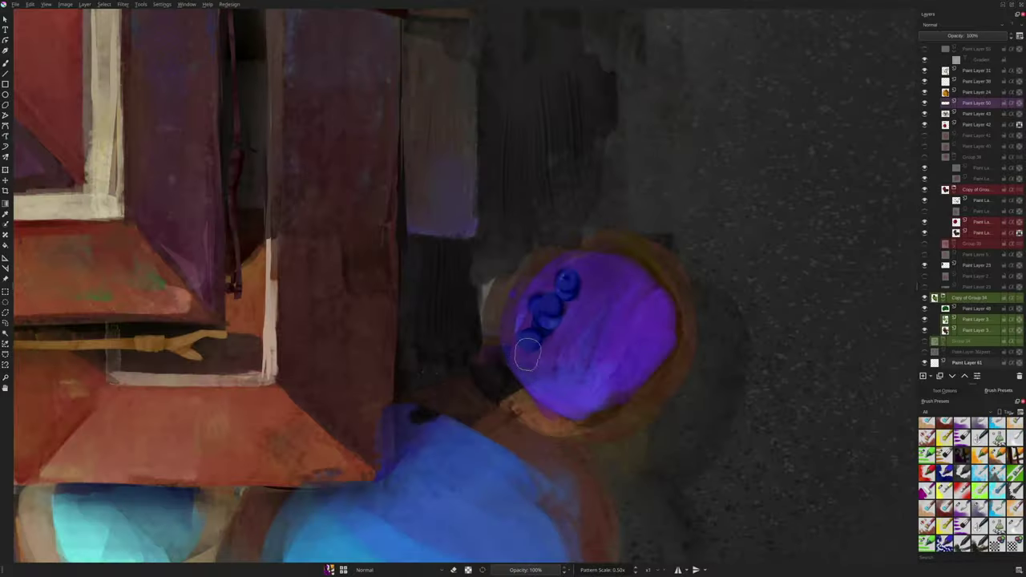
Stamp dark blue berries over the purple base until they fill the small bowl beside the roof.
{"action": "left_click_drag", "start_coordinate": [527, 352], "coordinate": [545, 310]}
{"action": "left_click", "coordinate": [568, 319]}
{"action": "left_click", "coordinate": [550, 352]}
{"action": "left_click", "coordinate": [614, 276]}
{"action": "left_click", "coordinate": [569, 360]}
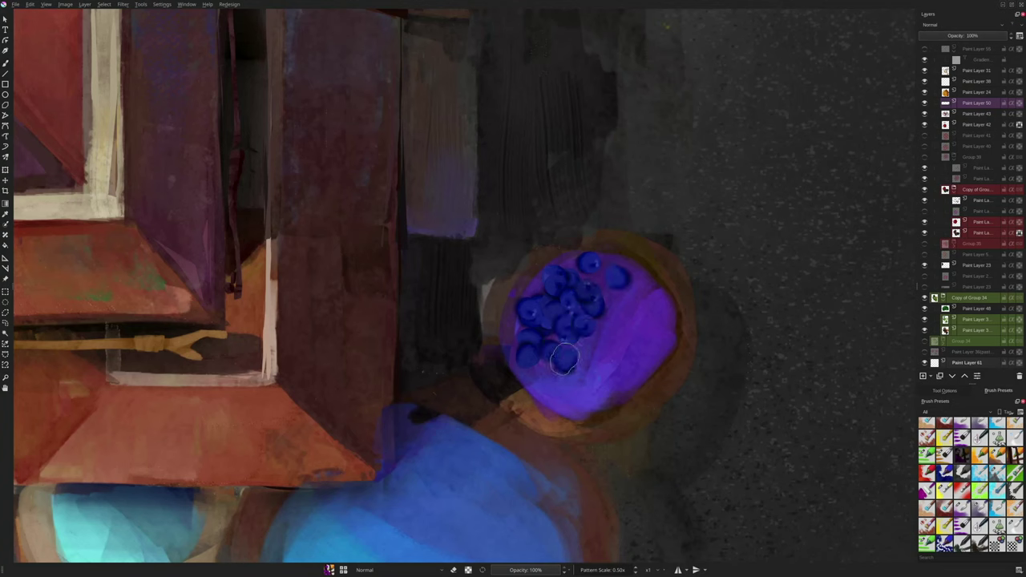
{"action": "left_click", "coordinate": [615, 304]}
{"action": "left_click", "coordinate": [591, 339]}
{"action": "left_click", "coordinate": [550, 387]}
{"action": "left_click", "coordinate": [564, 382]}
{"action": "mouse_move", "coordinate": [574, 397]}
{"action": "left_mouse_down"}
{"action": "mouse_move", "coordinate": [632, 347]}
{"action": "mouse_move", "coordinate": [610, 390]}
{"action": "mouse_move", "coordinate": [661, 341]}
{"action": "mouse_move", "coordinate": [631, 337]}
{"action": "mouse_move", "coordinate": [664, 319]}
{"action": "mouse_move", "coordinate": [624, 277]}
{"action": "mouse_move", "coordinate": [573, 378]}
{"action": "mouse_move", "coordinate": [584, 395]}
{"action": "mouse_move", "coordinate": [539, 384]}
{"action": "mouse_move", "coordinate": [534, 371]}
{"action": "mouse_move", "coordinate": [657, 372]}
{"action": "mouse_move", "coordinate": [582, 418]}
{"action": "mouse_move", "coordinate": [658, 378]}
{"action": "mouse_move", "coordinate": [665, 308]}
{"action": "mouse_move", "coordinate": [666, 321]}
{"action": "mouse_move", "coordinate": [624, 272]}
{"action": "mouse_move", "coordinate": [534, 358]}
{"action": "mouse_move", "coordinate": [561, 399]}
{"action": "mouse_move", "coordinate": [547, 331]}
{"action": "mouse_move", "coordinate": [558, 363]}
{"action": "mouse_move", "coordinate": [591, 369]}
{"action": "left_mouse_up"}
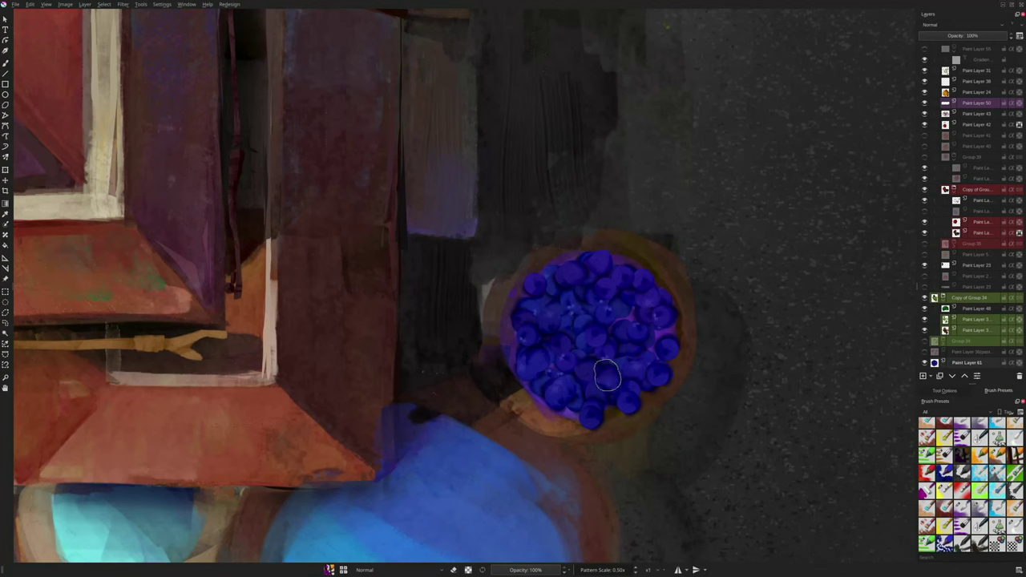
{"action": "mouse_move", "coordinate": [609, 373]}
{"action": "left_mouse_down"}
{"action": "mouse_move", "coordinate": [614, 404]}
{"action": "mouse_move", "coordinate": [569, 391]}
{"action": "mouse_move", "coordinate": [607, 365]}
{"action": "left_mouse_up"}
{"action": "key", "text": "ctrl+z"}
{"action": "scroll", "coordinate": [622, 378], "scroll_direction": "down", "scroll_amount": 1}
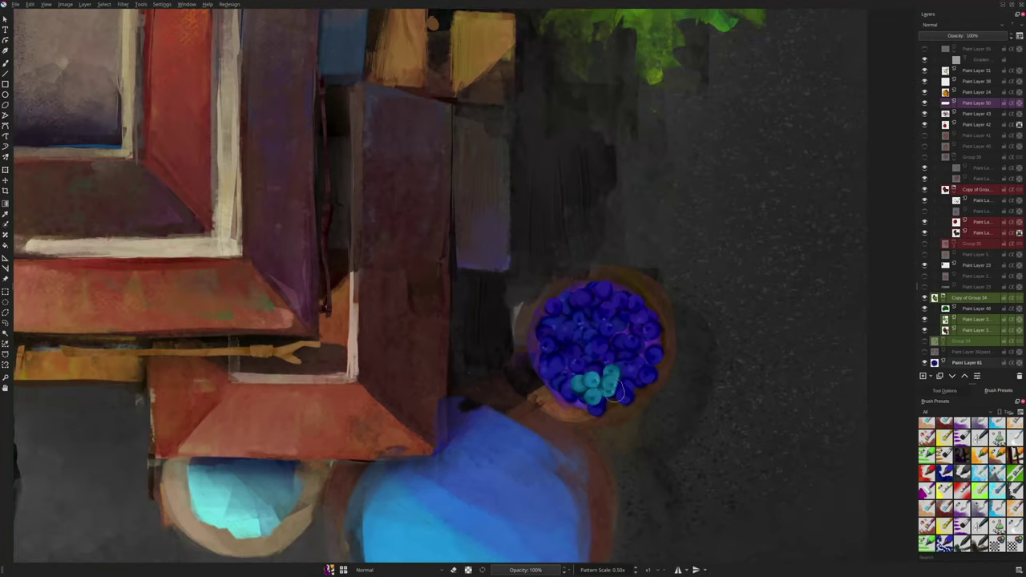
{"action": "key", "text": "ctrl+z"}
{"action": "key", "text": "ctrl+z"}
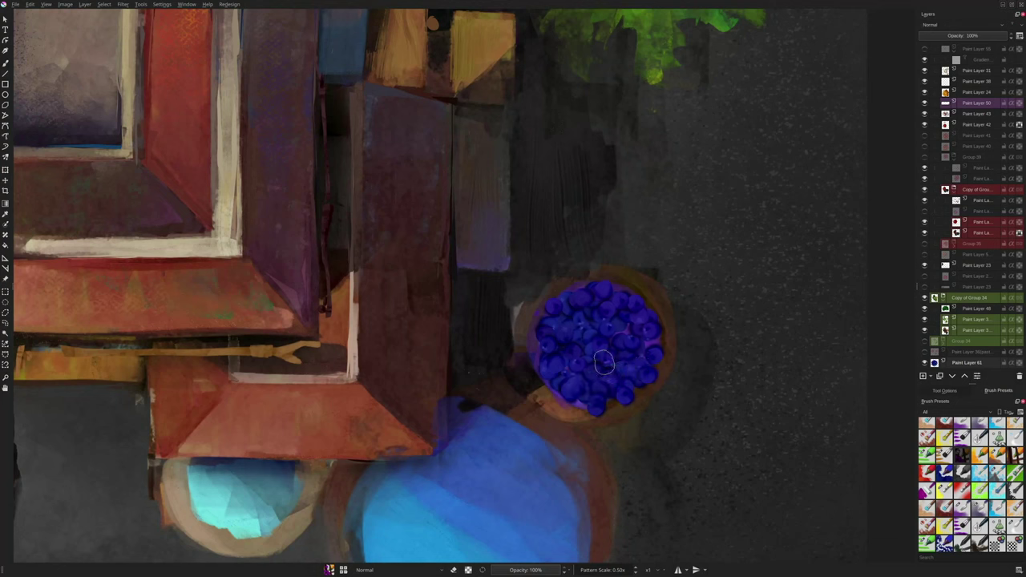
Stamp lighter blue berries on the lower right part of the berry pile, undoing a stray stroke.
{"action": "mouse_move", "coordinate": [604, 362]}
{"action": "left_mouse_down"}
{"action": "mouse_move", "coordinate": [615, 353]}
{"action": "mouse_move", "coordinate": [592, 392]}
{"action": "left_mouse_up"}
{"action": "key", "text": "ctrl+z"}
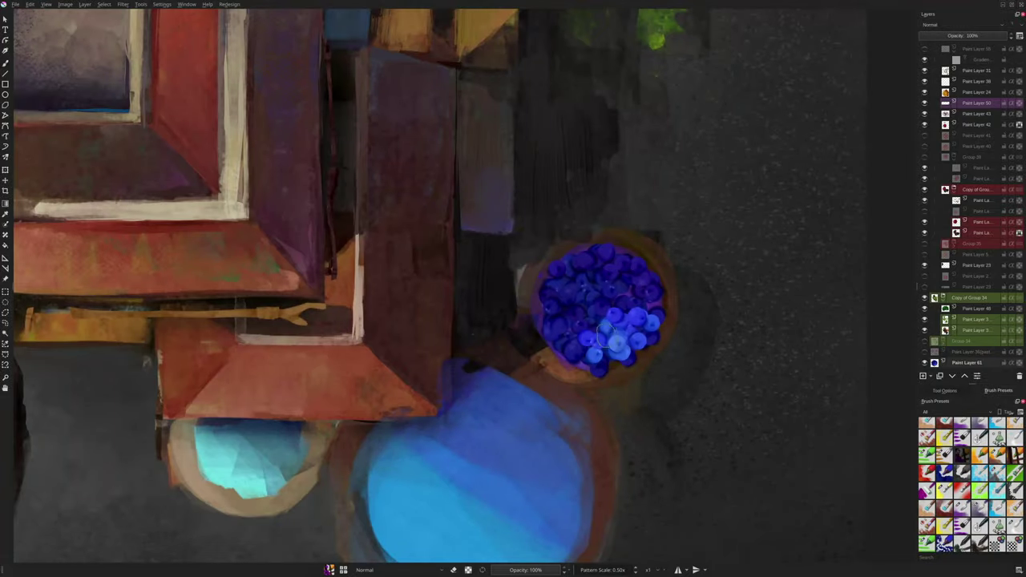
{"action": "left_click_drag", "start_coordinate": [605, 393], "coordinate": [608, 454]}
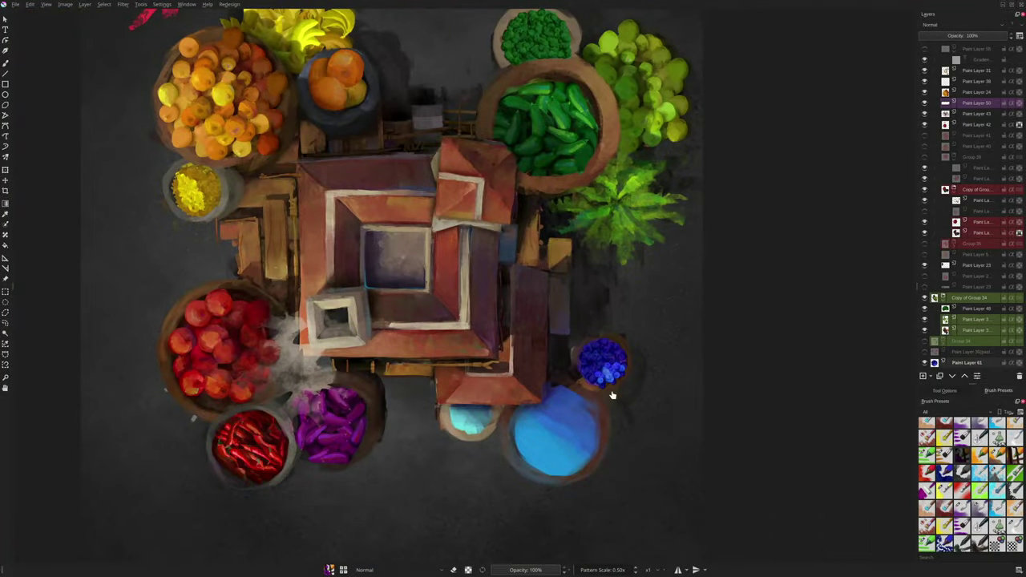